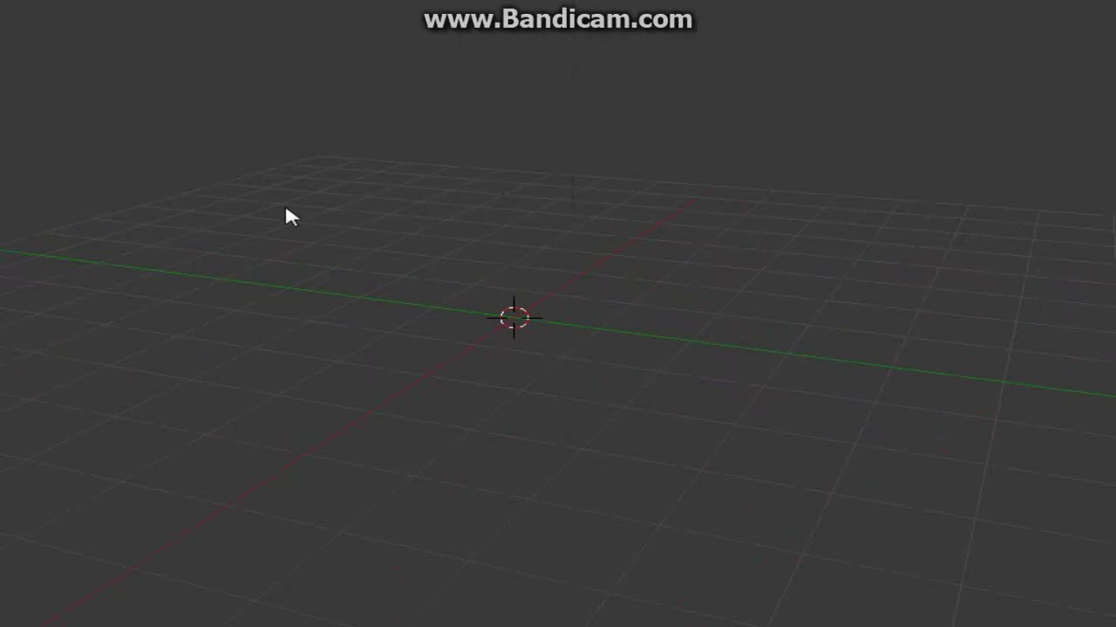
pyautogui.moveTo(285, 207); pyautogui.dragTo(361, 236, button='middle')
pyautogui.scroll(-5, 417, 218)
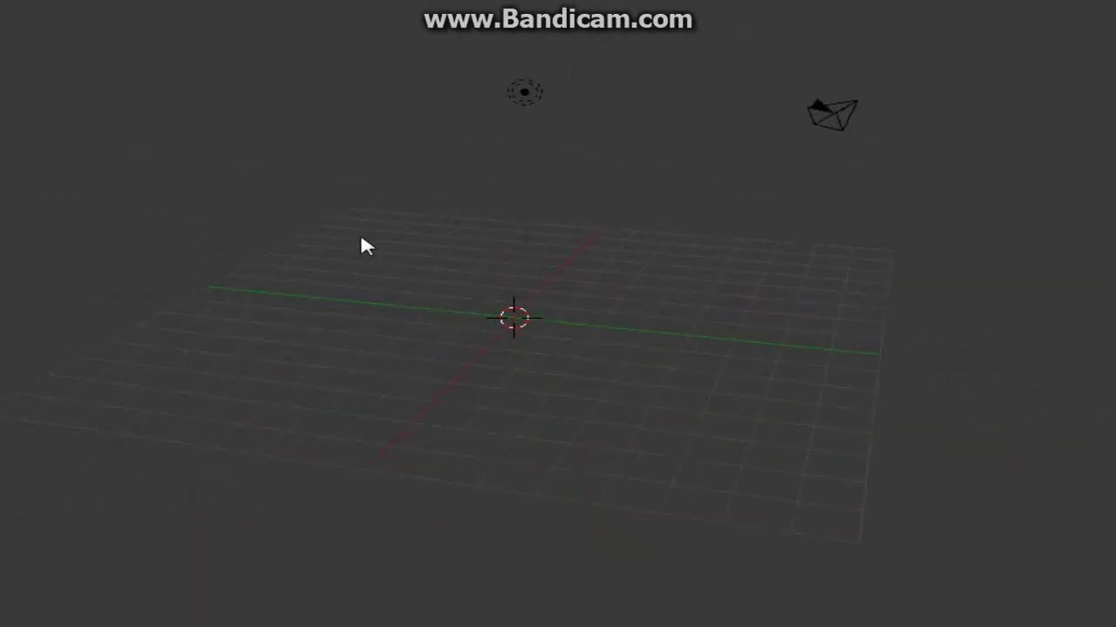
pyautogui.scroll(3, 411, 268)
pyautogui.scroll(-4, 470, 268)
pyautogui.moveTo(550, 268); pyautogui.dragTo(495, 248, button='middle')
pyautogui.scroll(3, 485, 253)
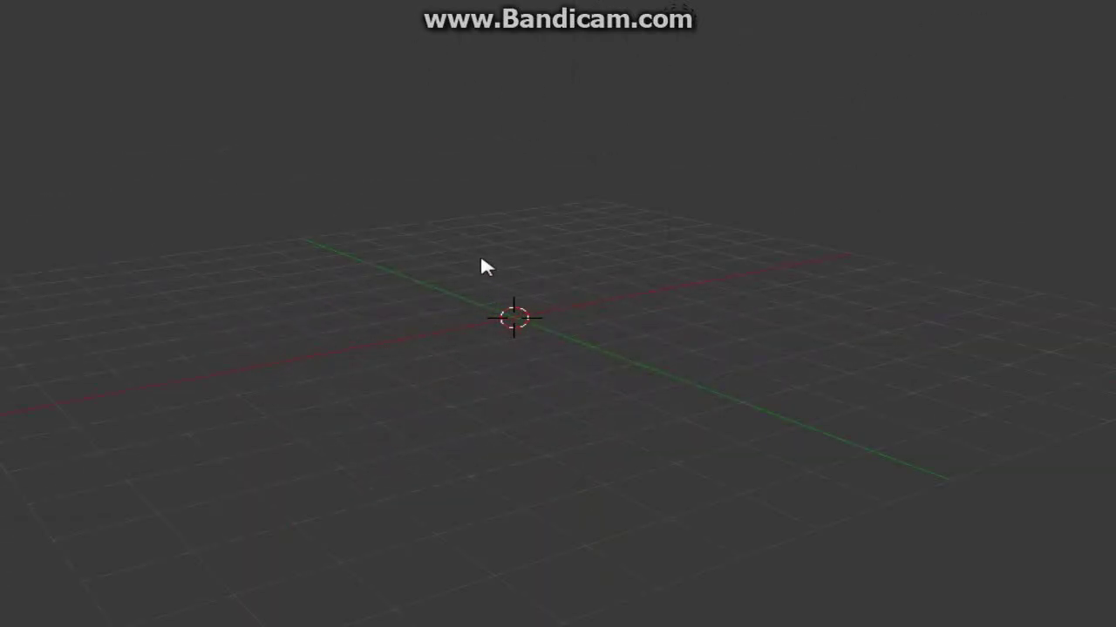
pyautogui.scroll(-4, 486, 266)
pyautogui.moveTo(776, 256); pyautogui.dragTo(610, 55, button='middle')
pyautogui.scroll(3, 573, 346)
pyautogui.scroll(-3, 562, 315)
pyautogui.keyDown('shift'); pyautogui.moveTo(594, 176); pyautogui.dragTo(174, 297, button='middle'); pyautogui.keyUp('shift')
pyautogui.scroll(3, 541, 221)
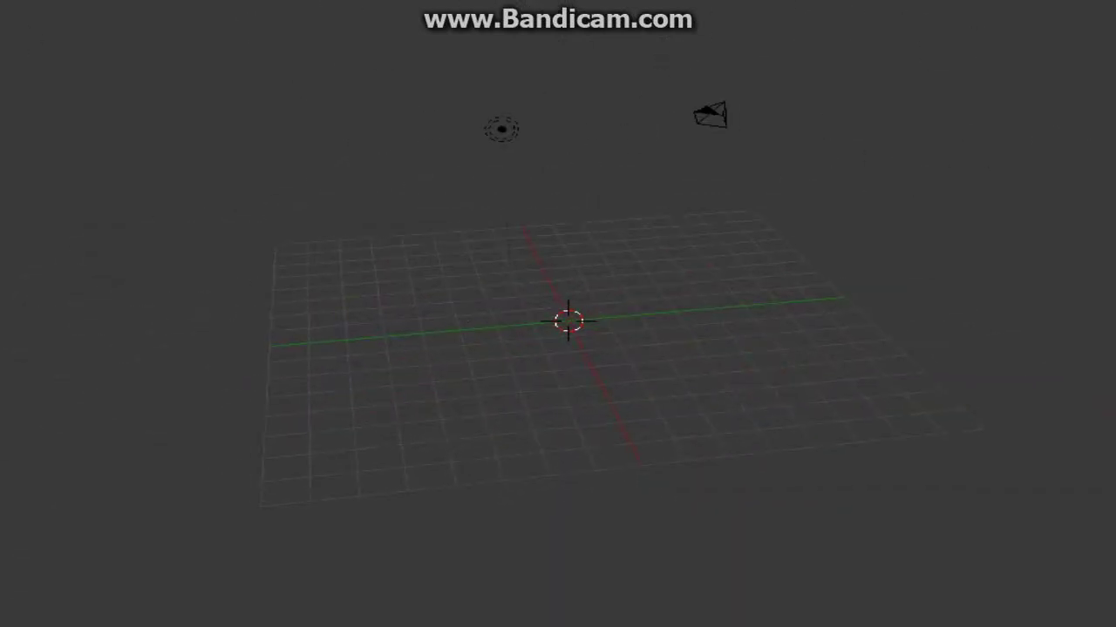
pyautogui.scroll(-2, 612, 284)
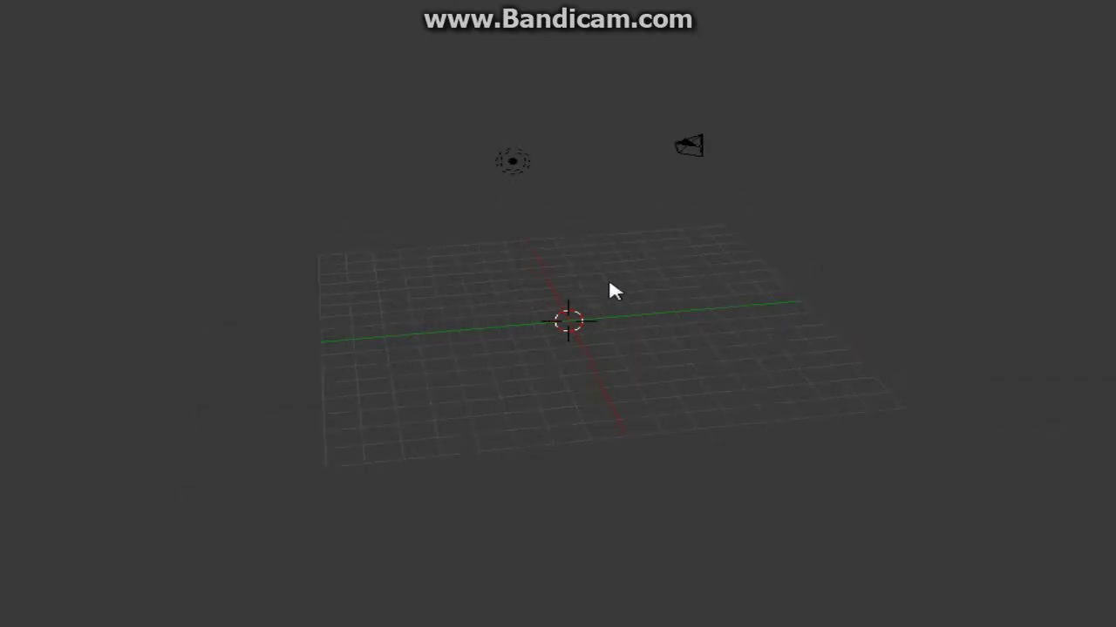
pyautogui.moveTo(619, 388); pyautogui.dragTo(374, 379, button='middle')
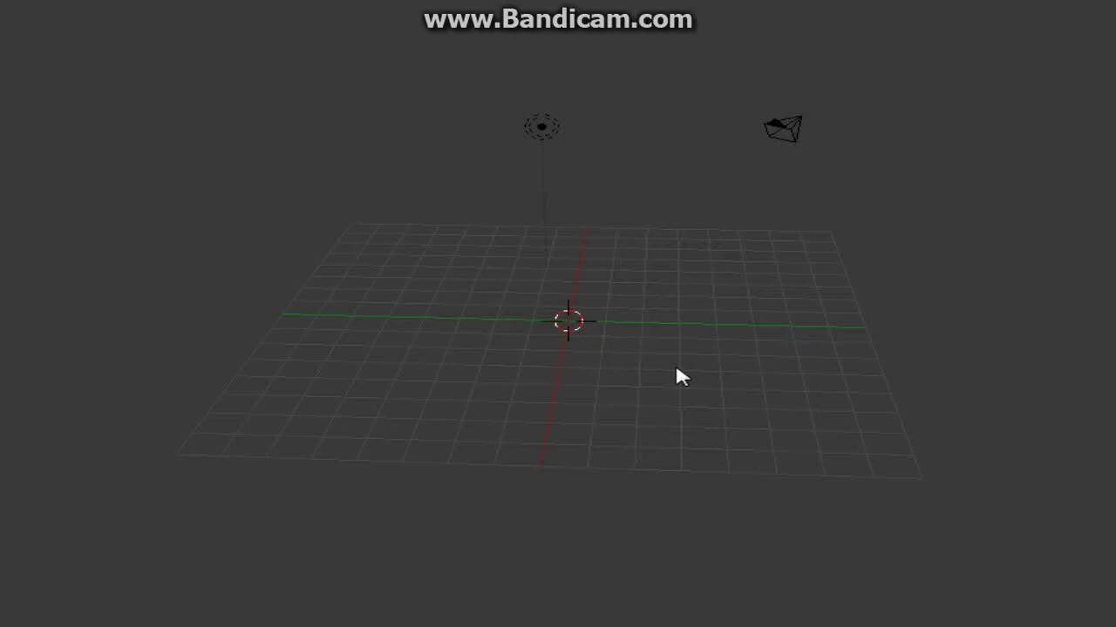
# Add a Landscape mesh to the empty scene
pyautogui.moveTo(677, 370)
pyautogui.mouseDown(button='middle')
pyautogui.moveTo(771, 364)
pyautogui.moveTo(607, 334)
pyautogui.moveTo(536, 357)
pyautogui.moveTo(560, 369)
pyautogui.moveTo(490, 212)
pyautogui.moveTo(566, 322)
pyautogui.moveTo(532, 361)
pyautogui.moveTo(615, 371)
pyautogui.moveTo(668, 351)
pyautogui.mouseUp(button='middle')
pyautogui.hotkey('shift', 'a')
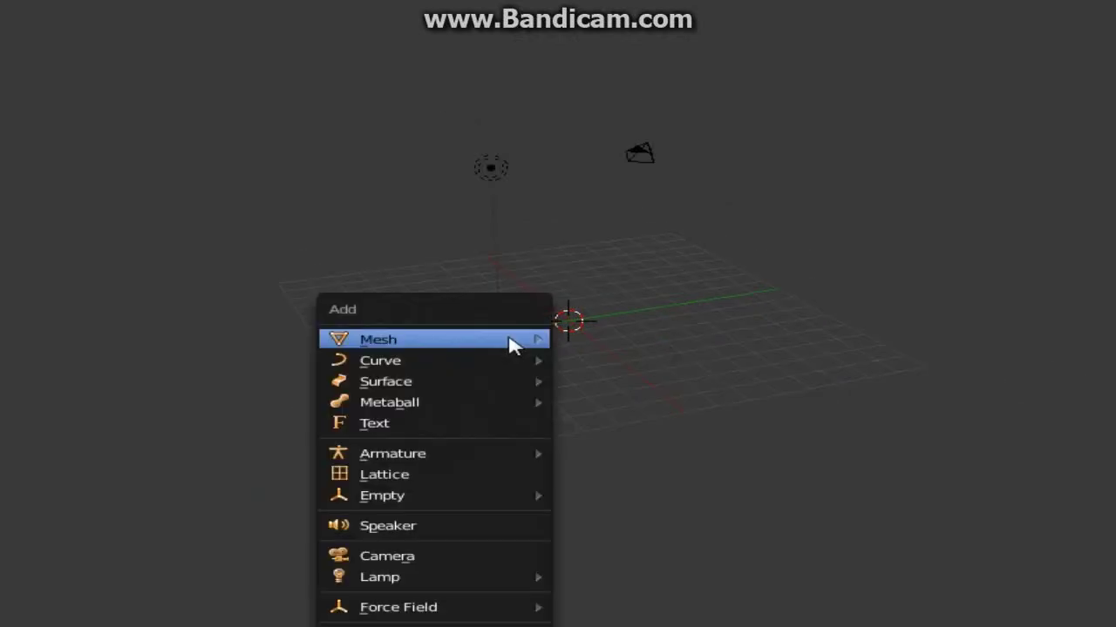
pyautogui.moveTo(514, 342)
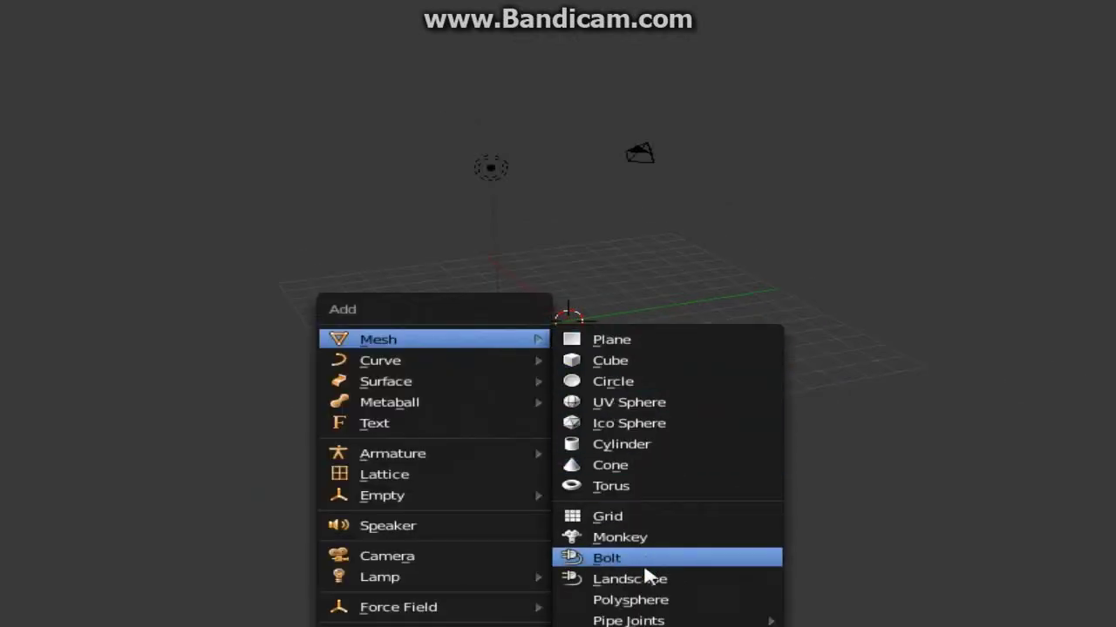
pyautogui.click(625, 579)
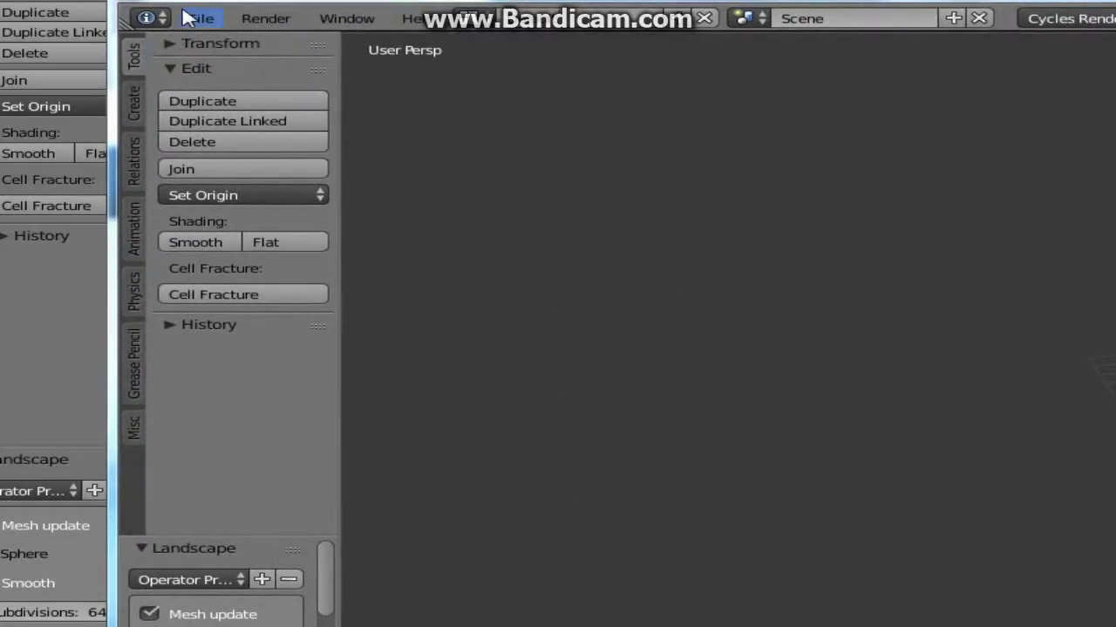
# Locate the ANT Landscape add-on among all add-ons in the user preferences, save the user settings and close the preferences
pyautogui.click(201, 18)
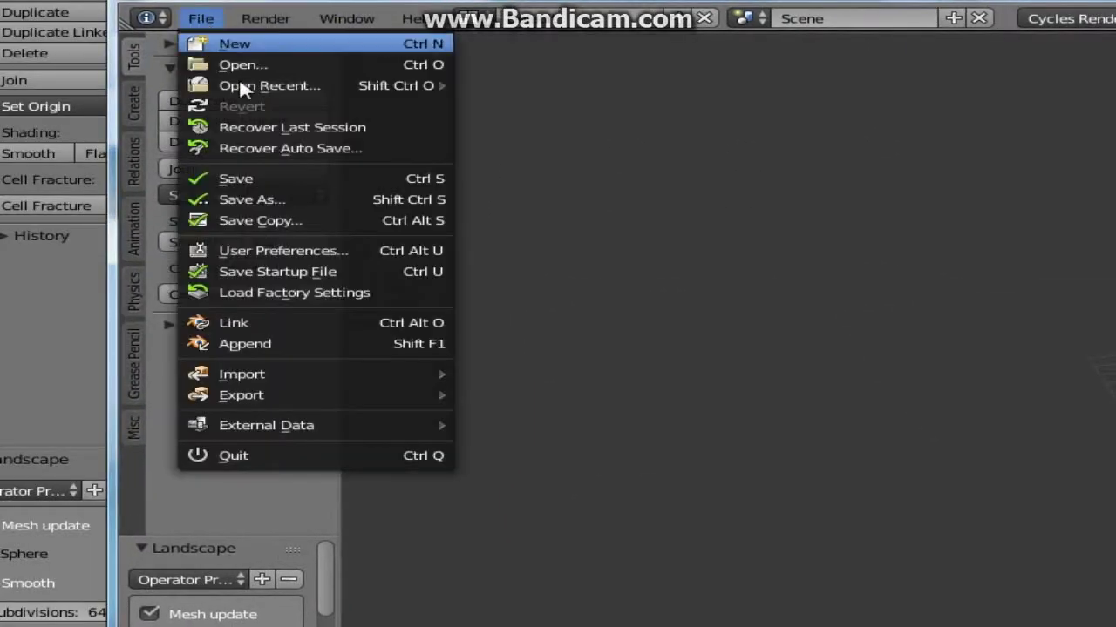
pyautogui.click(284, 251)
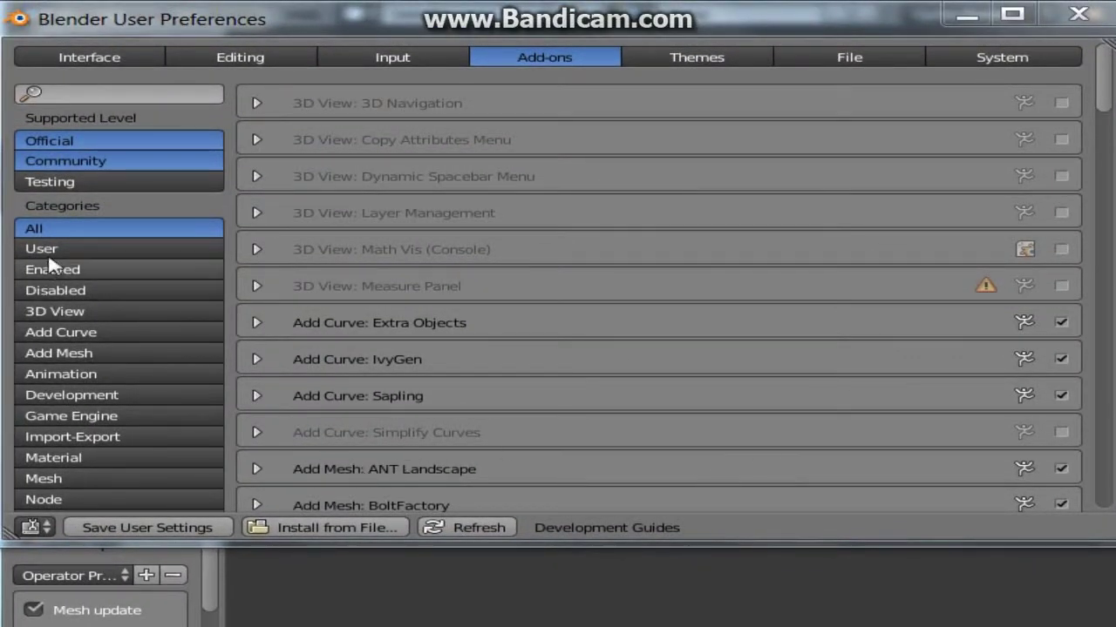
pyautogui.click(90, 351)
pyautogui.click(69, 230)
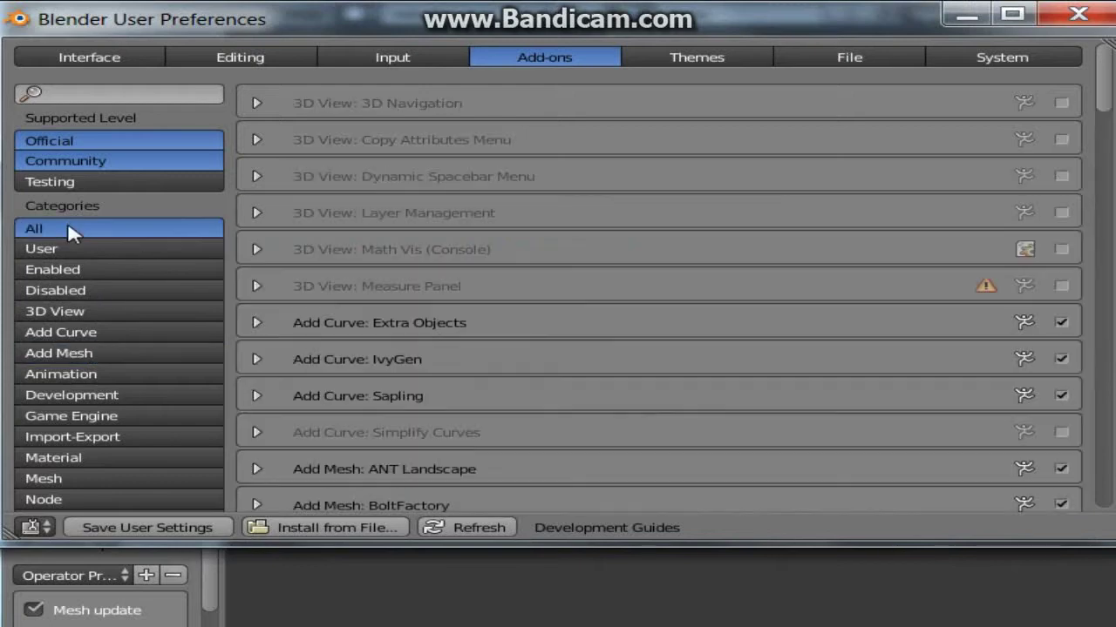
pyautogui.scroll(-3, 1109, 98)
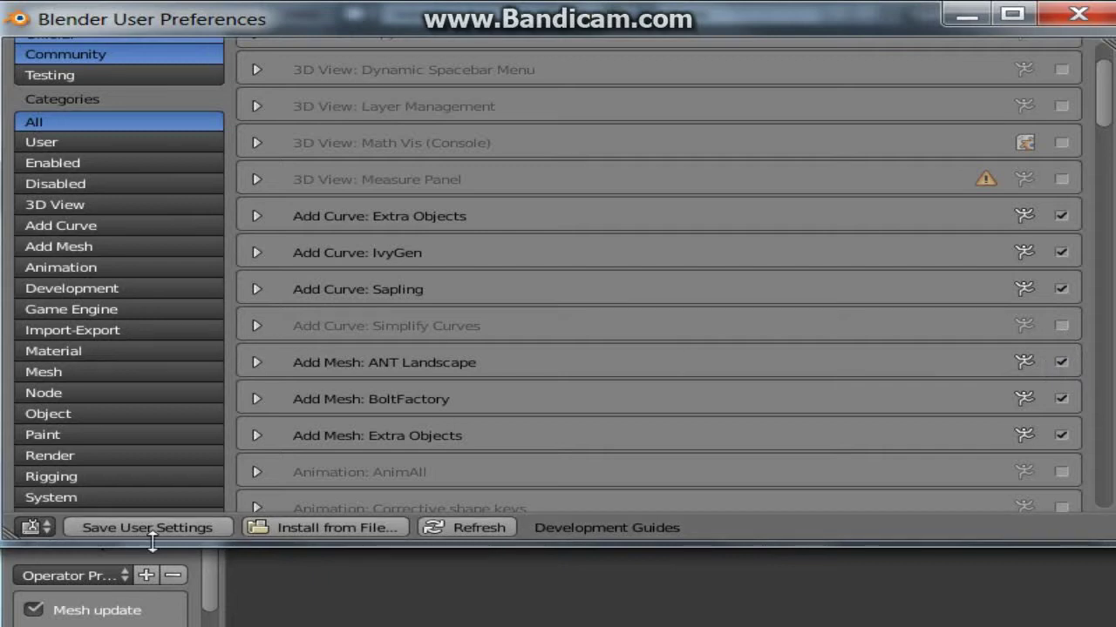
pyautogui.click(182, 528)
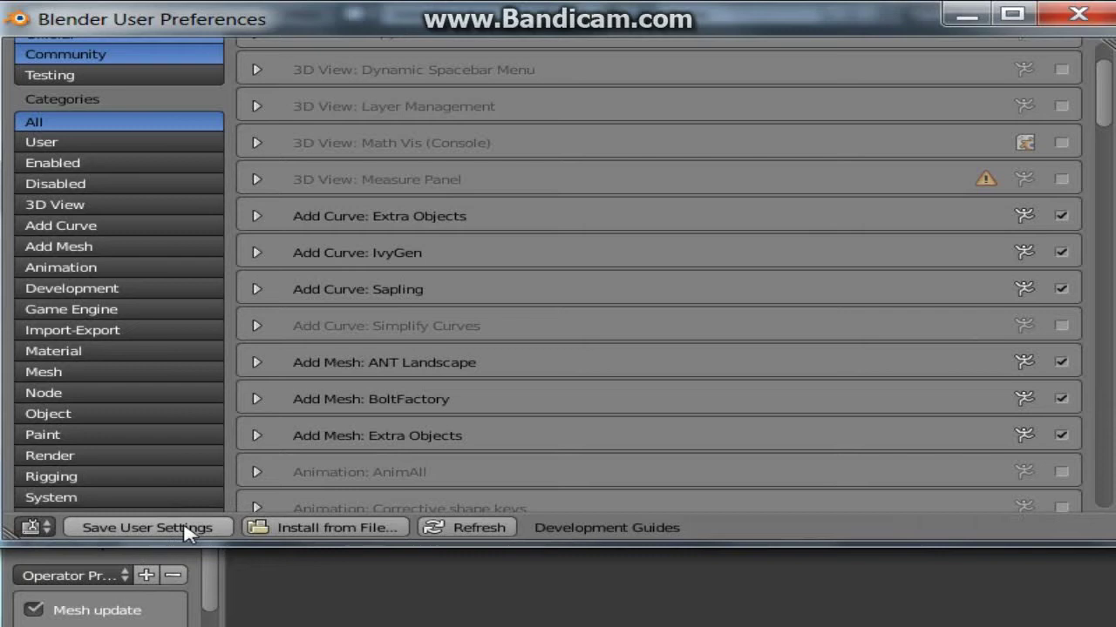
pyautogui.click(1080, 15)
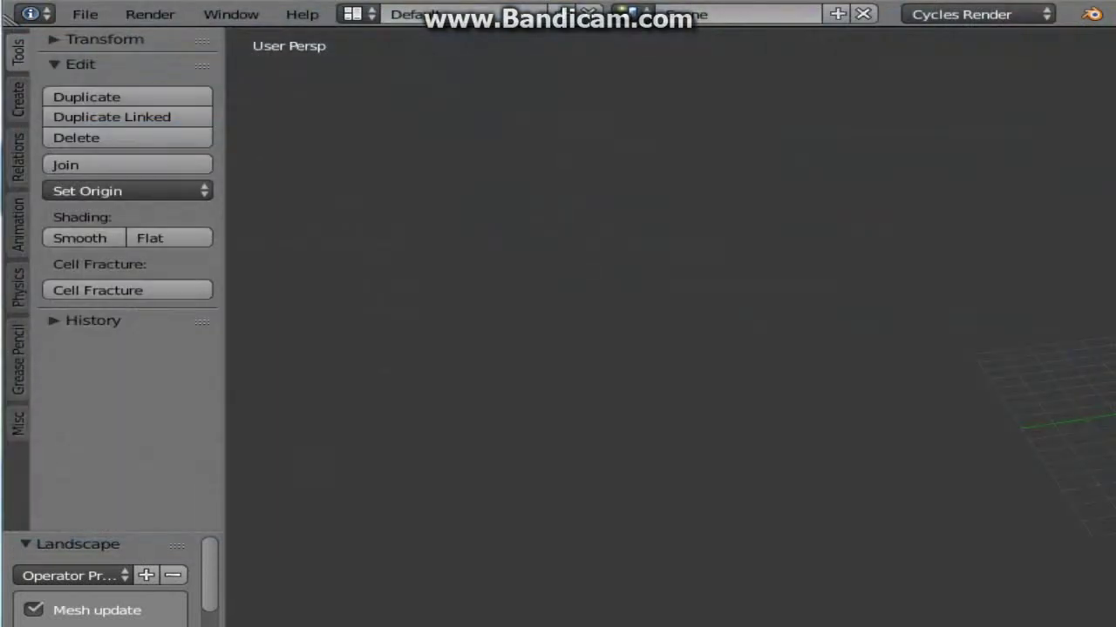
# Examine the new landscape mesh up close and from several angles
pyautogui.hotkey('alt', 'F10')
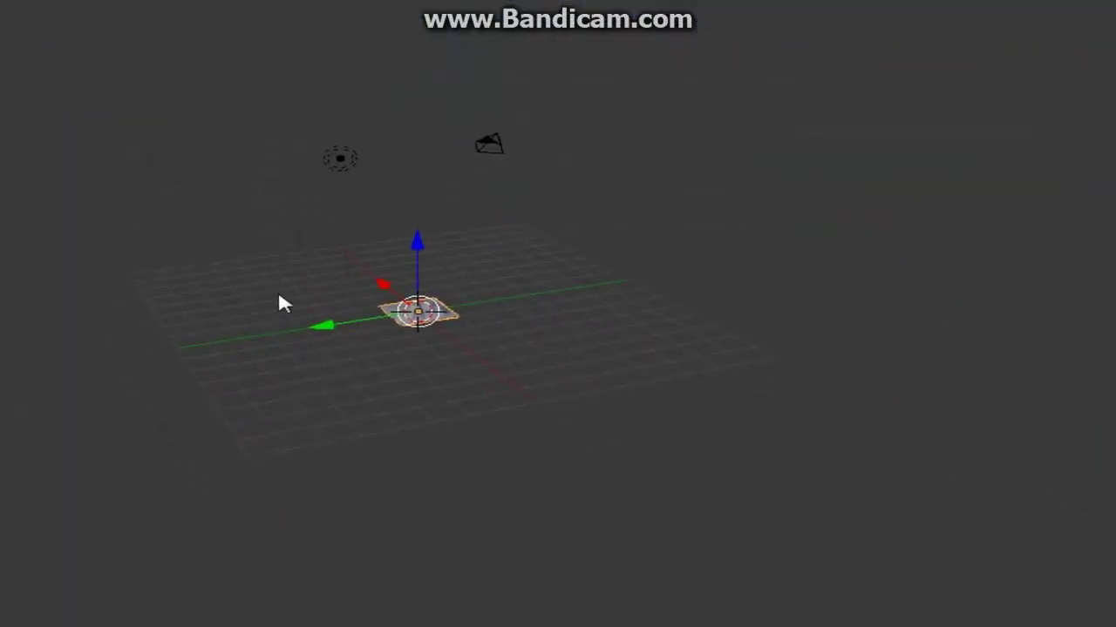
pyautogui.scroll(5, 392, 314)
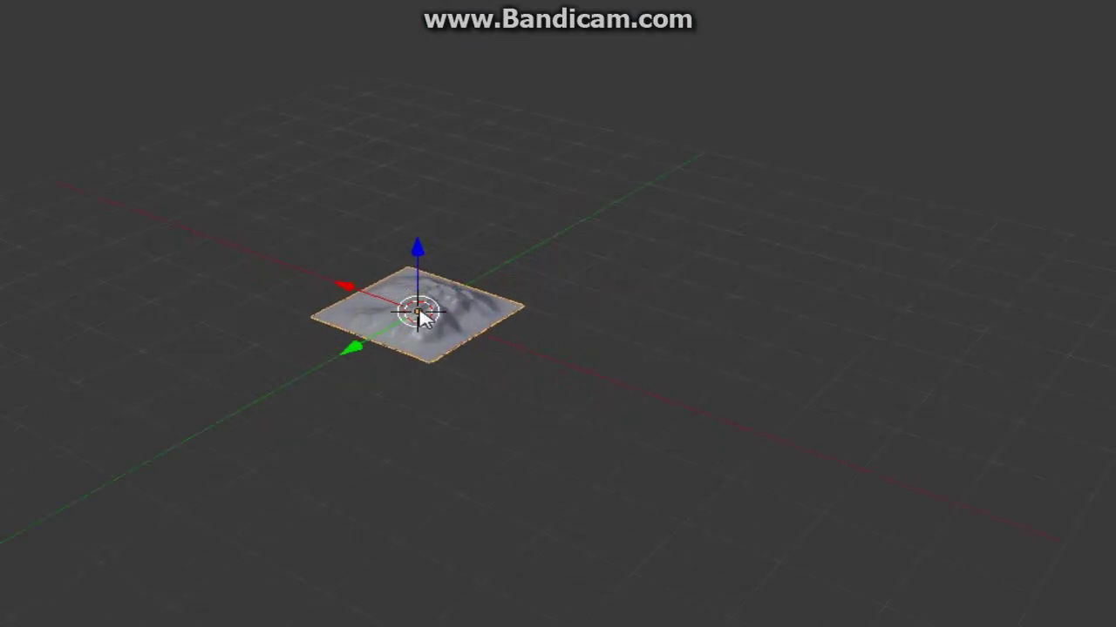
pyautogui.scroll(-5, 542, 262)
pyautogui.scroll(11, 449, 307)
pyautogui.moveTo(542, 263); pyautogui.dragTo(892, 331, button='middle')
pyautogui.scroll(-1, 453, 311)
pyautogui.scroll(5, 784, 349)
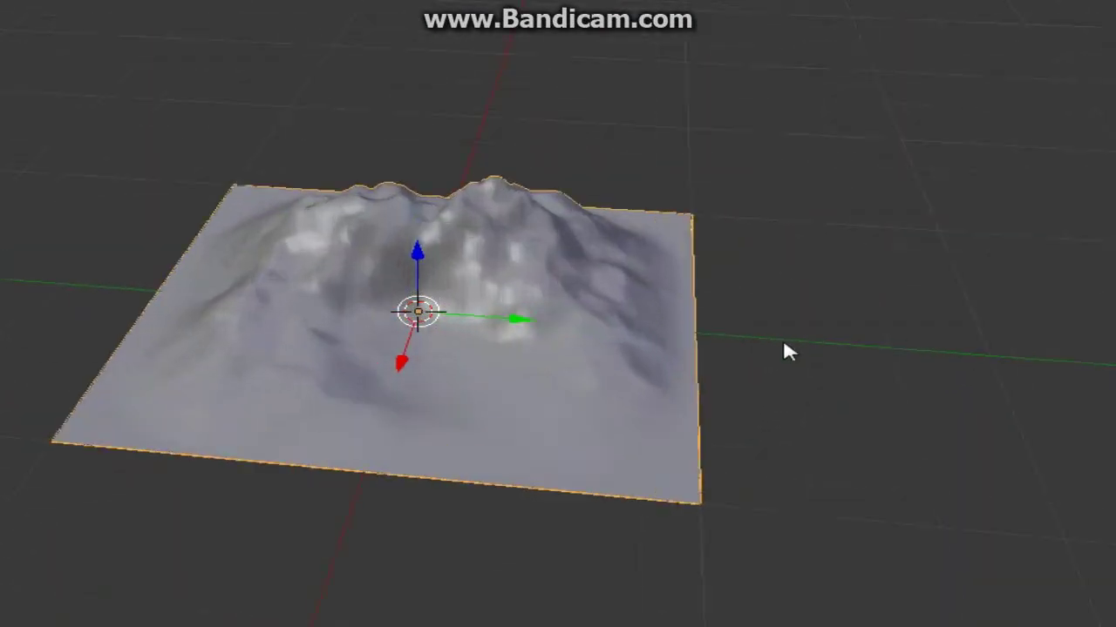
pyautogui.scroll(-10, 802, 321)
pyautogui.moveTo(685, 319); pyautogui.dragTo(476, 277, button='middle')
pyautogui.scroll(3, 477, 277)
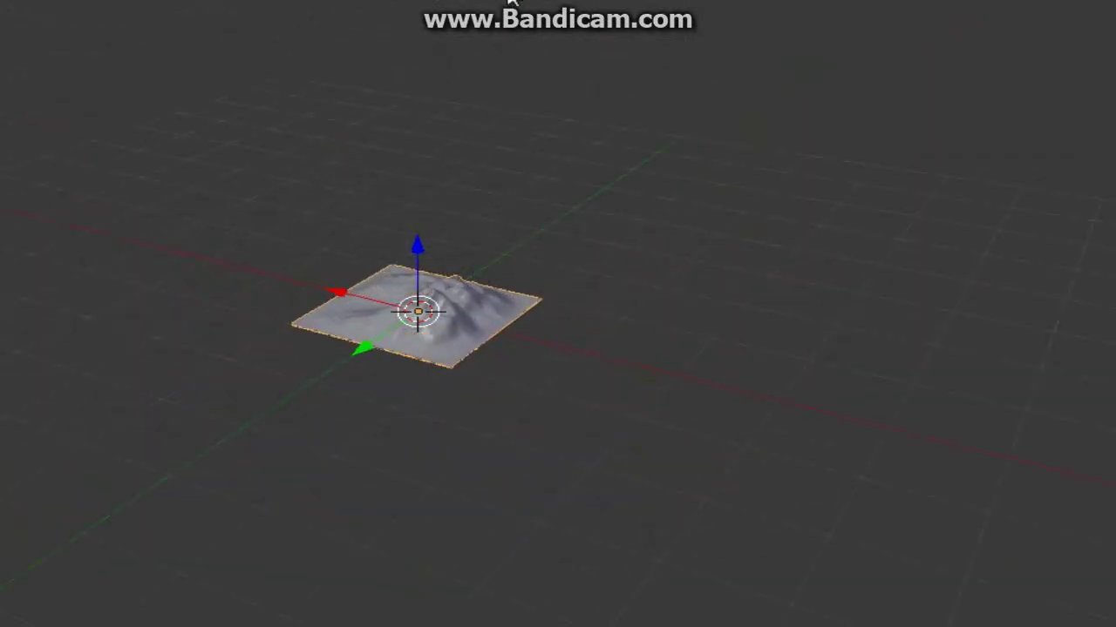
# Set the landscape's subdivisions to 100 and its mesh size to 10
pyautogui.hotkey('ctrl', 'alt', 'space')
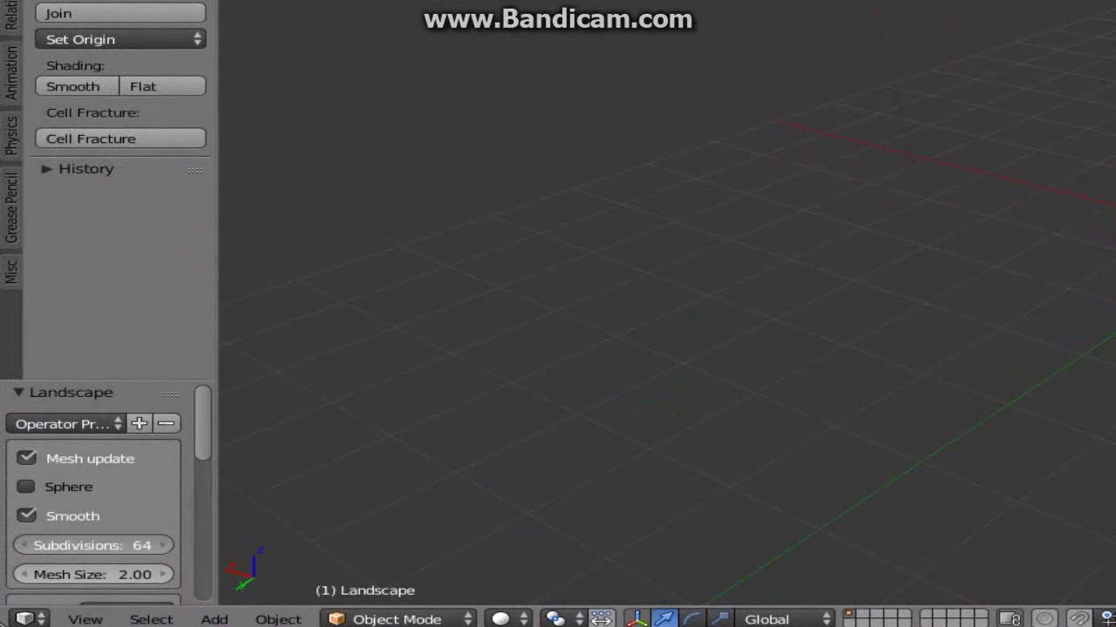
pyautogui.click(81, 546)
pyautogui.press('Return')
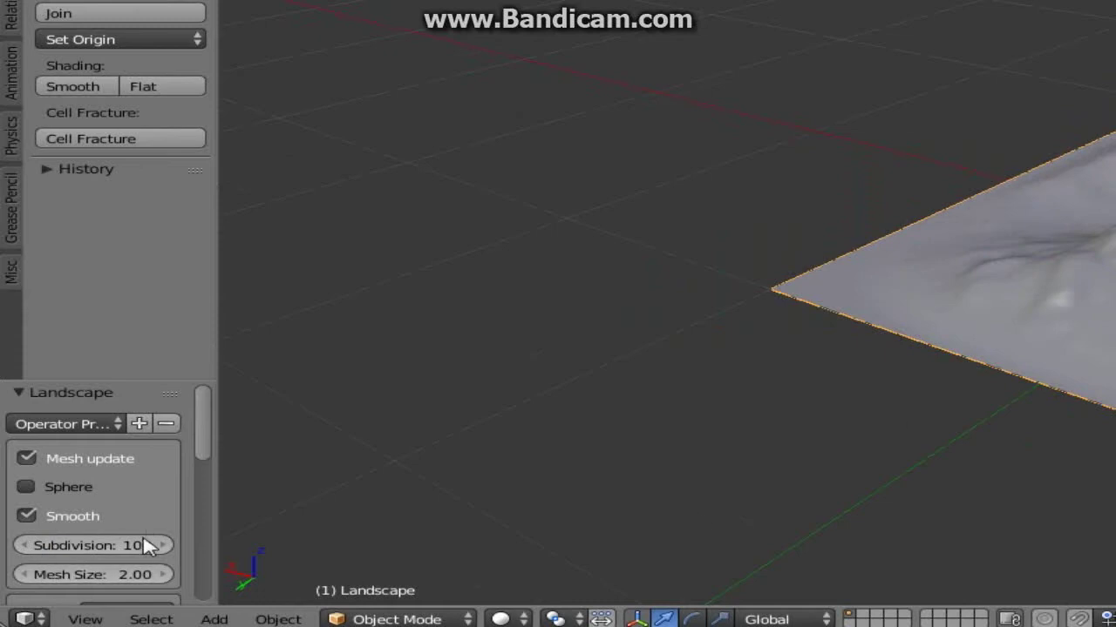
pyautogui.click(104, 579)
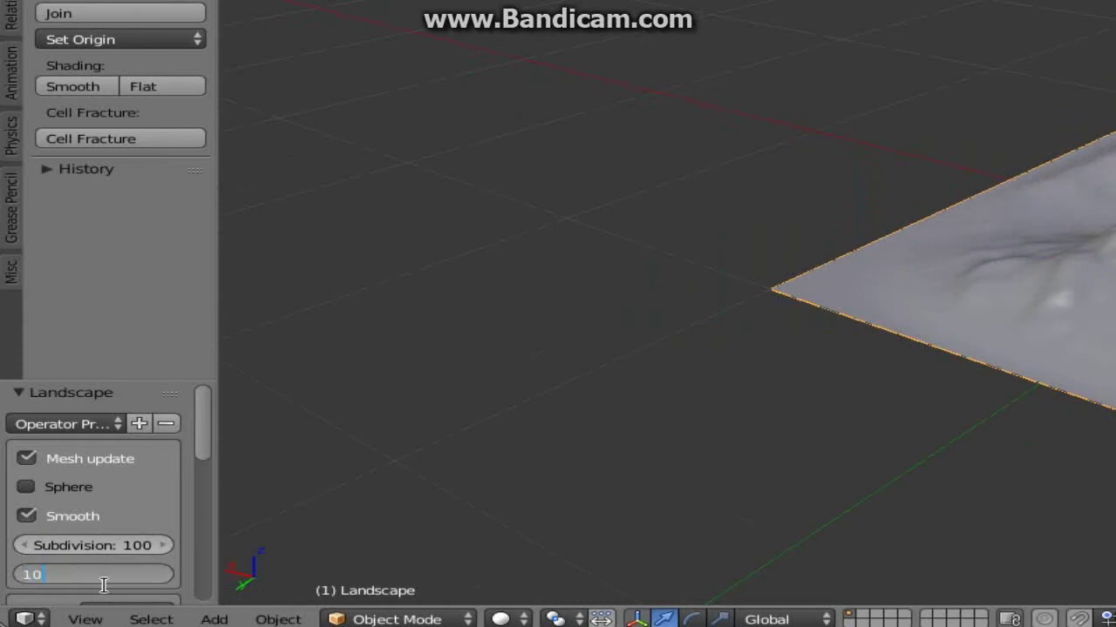
pyautogui.press('Return')
# Reduce the landscape's noise depth to 4 and inspect the terrain surface
pyautogui.scroll(-5, 915, 237)
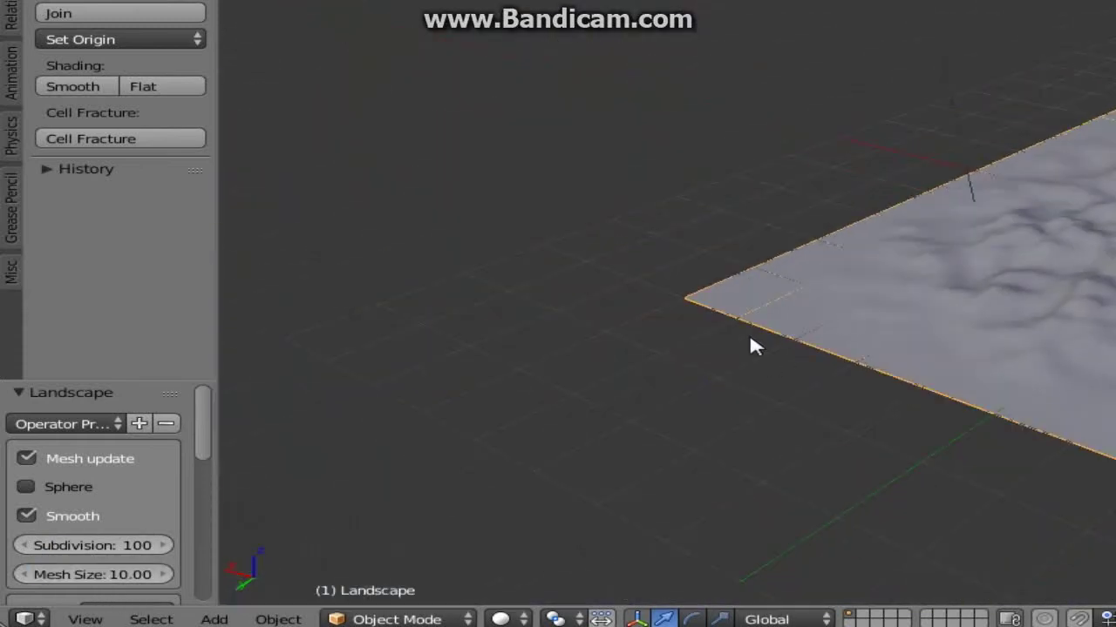
pyautogui.scroll(-5, 157, 511)
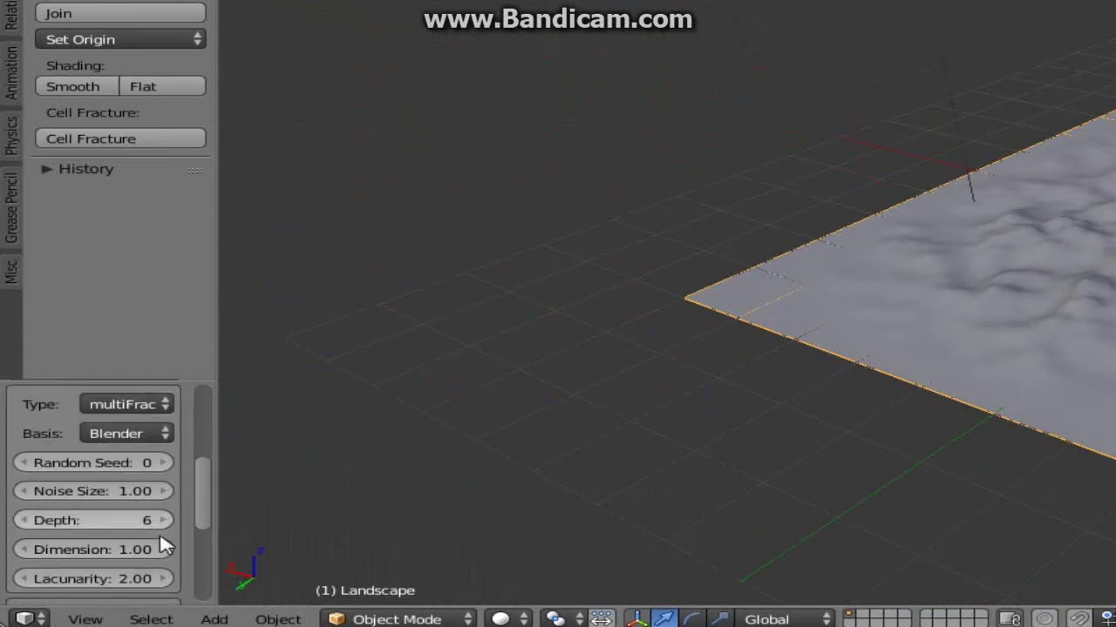
pyautogui.scroll(-2, 122, 505)
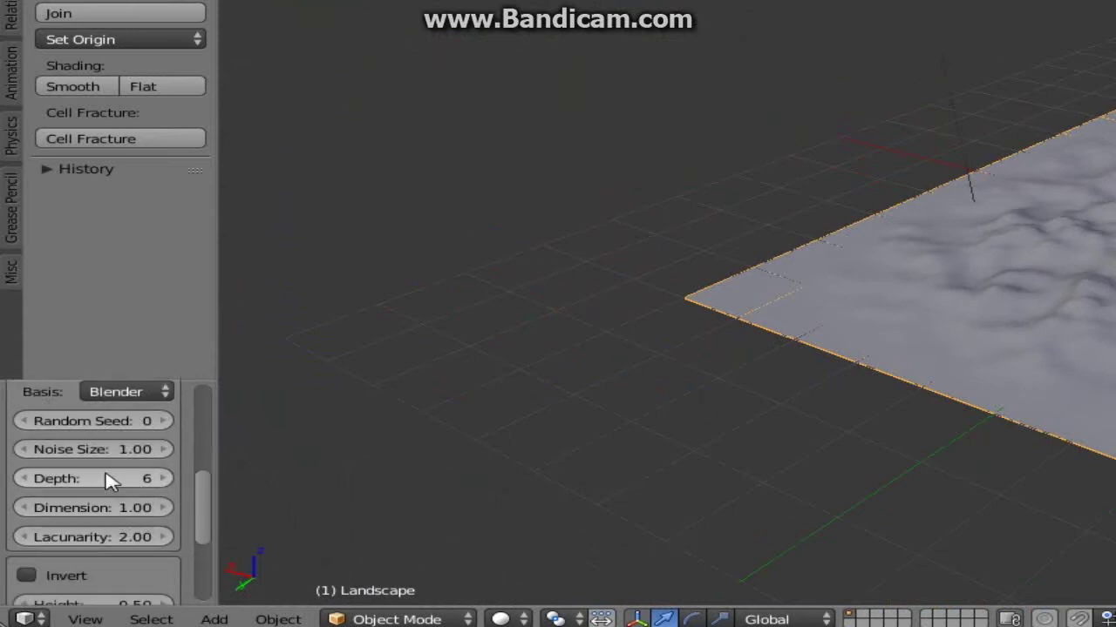
pyautogui.click(102, 477)
pyautogui.write('5')
pyautogui.press('Return')
pyautogui.click(22, 479)
pyautogui.click(22, 479)
pyautogui.click(22, 480)
pyautogui.click(22, 479)
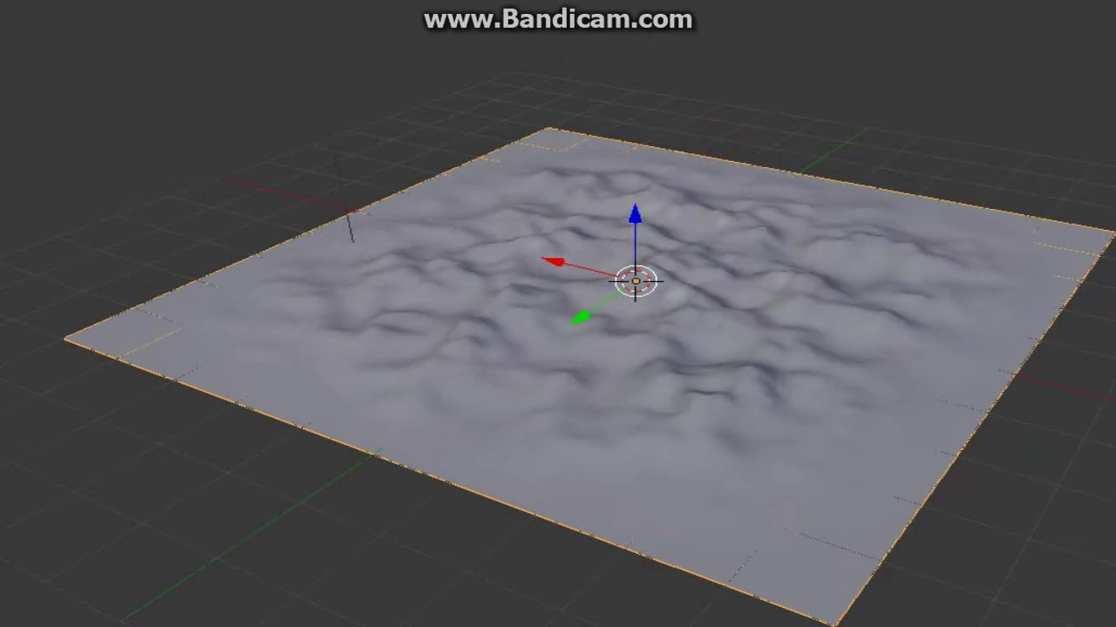
pyautogui.scroll(7, 407, 291)
pyautogui.scroll(-5, 407, 292)
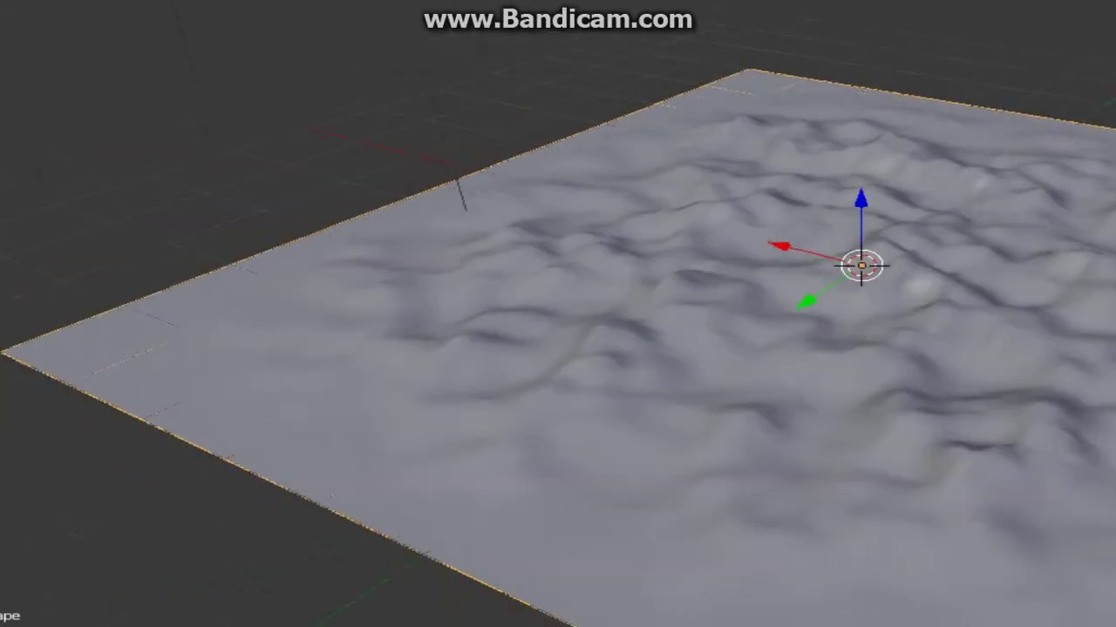
# Set the landscape's noise size to 10 and its depth to 5
pyautogui.click(70, 475)
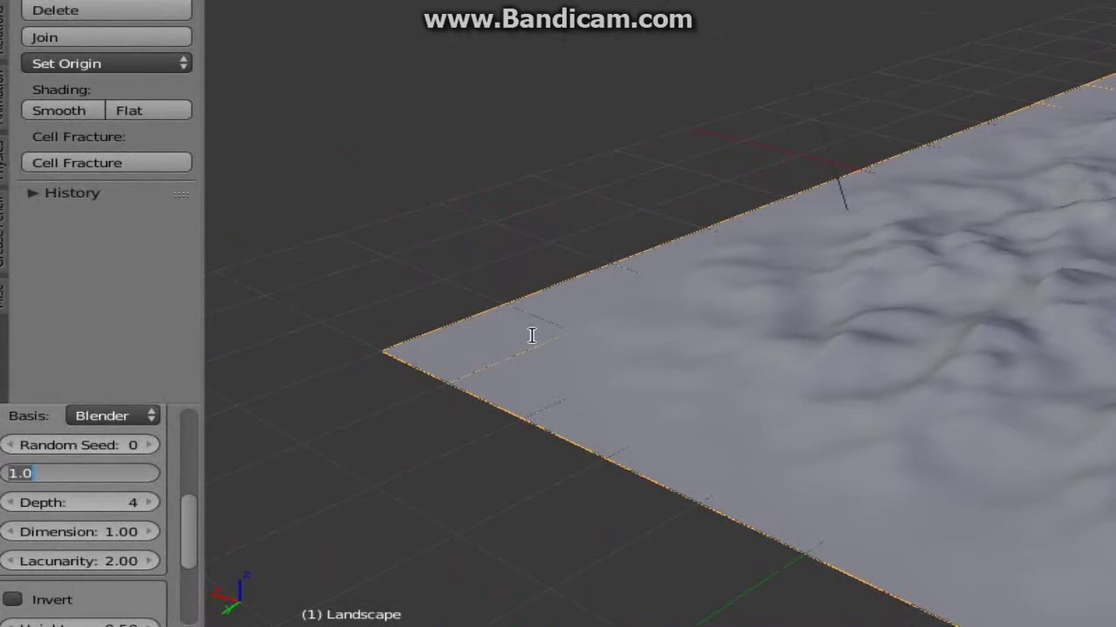
pyautogui.click(94, 465)
pyautogui.press('Return')
pyautogui.click(115, 470)
pyautogui.press('Return')
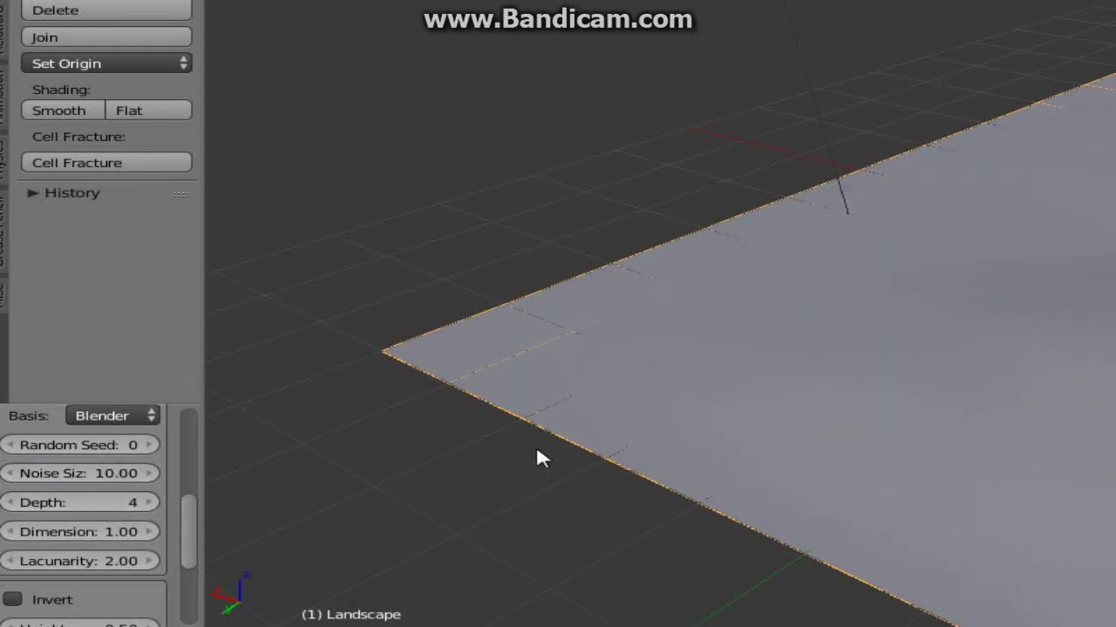
pyautogui.click(151, 503)
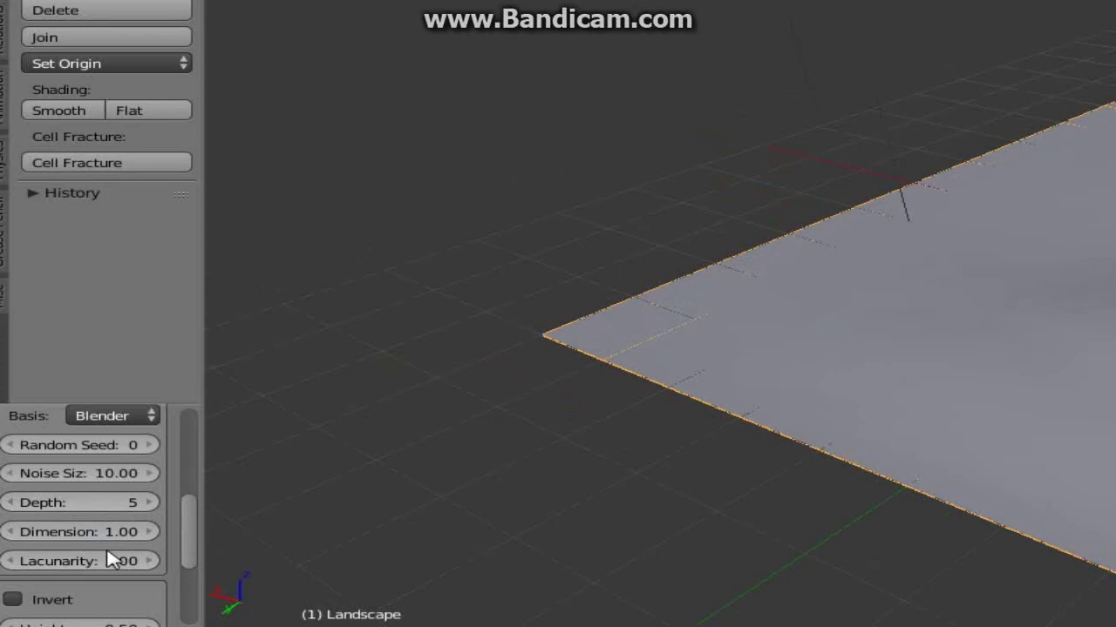
# Set the landscape's falloff to None
pyautogui.scroll(-5, 166, 547)
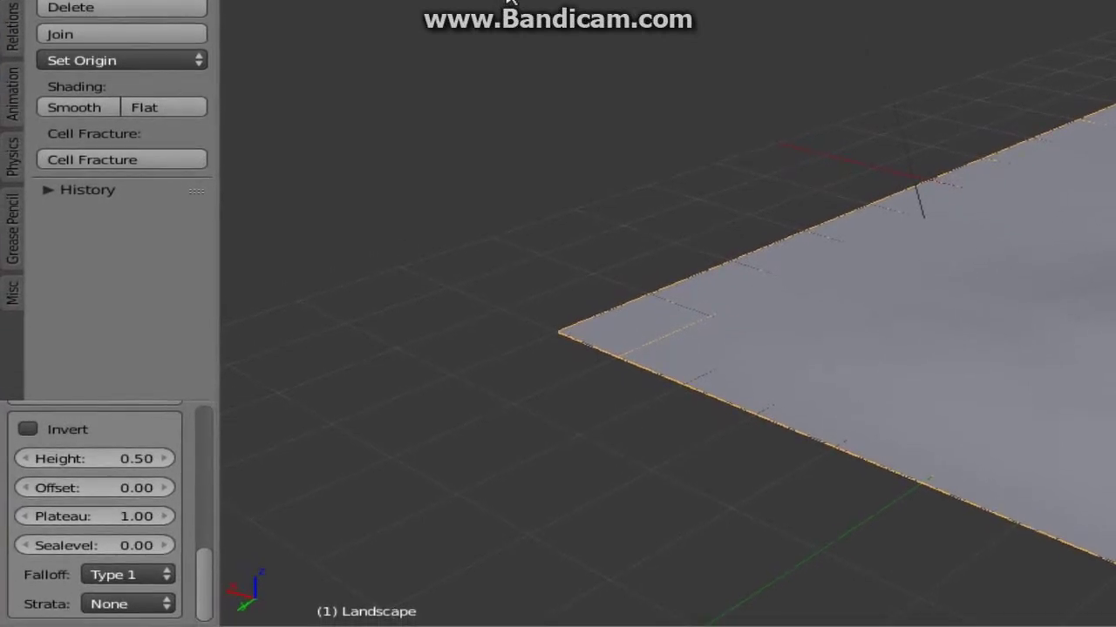
pyautogui.moveTo(205, 582)
pyautogui.mouseDown()
pyautogui.moveTo(201, 568)
pyautogui.moveTo(212, 588)
pyautogui.mouseUp()
pyautogui.click(112, 575)
pyautogui.click(110, 551)
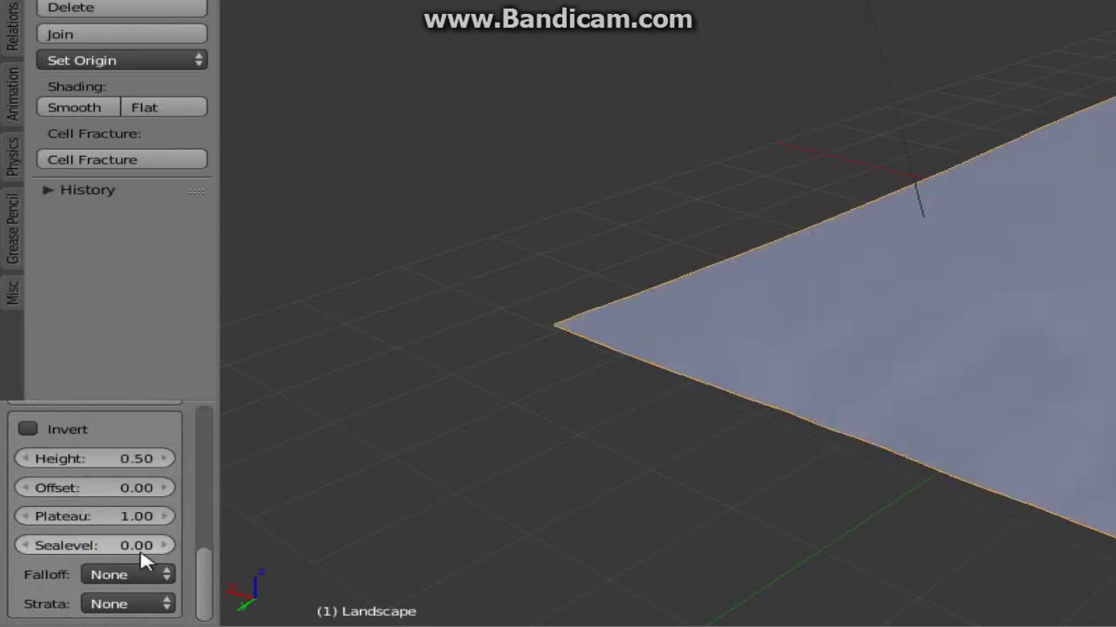
# Try plateau values of 5 and 20 on the landscape
pyautogui.click(75, 514)
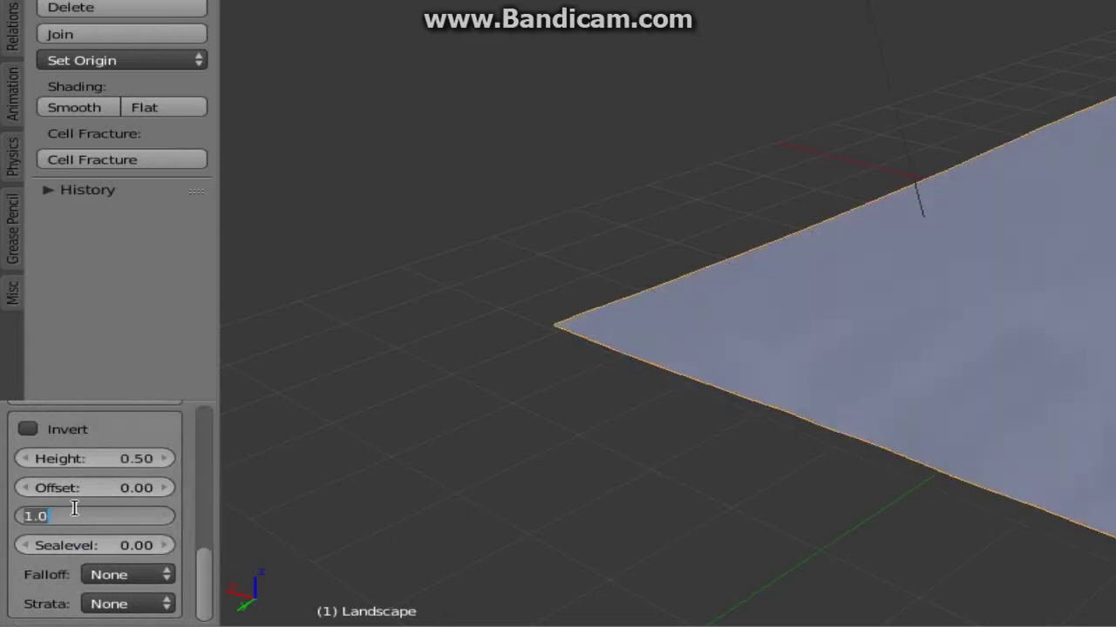
pyautogui.write('5')
pyautogui.press('Return')
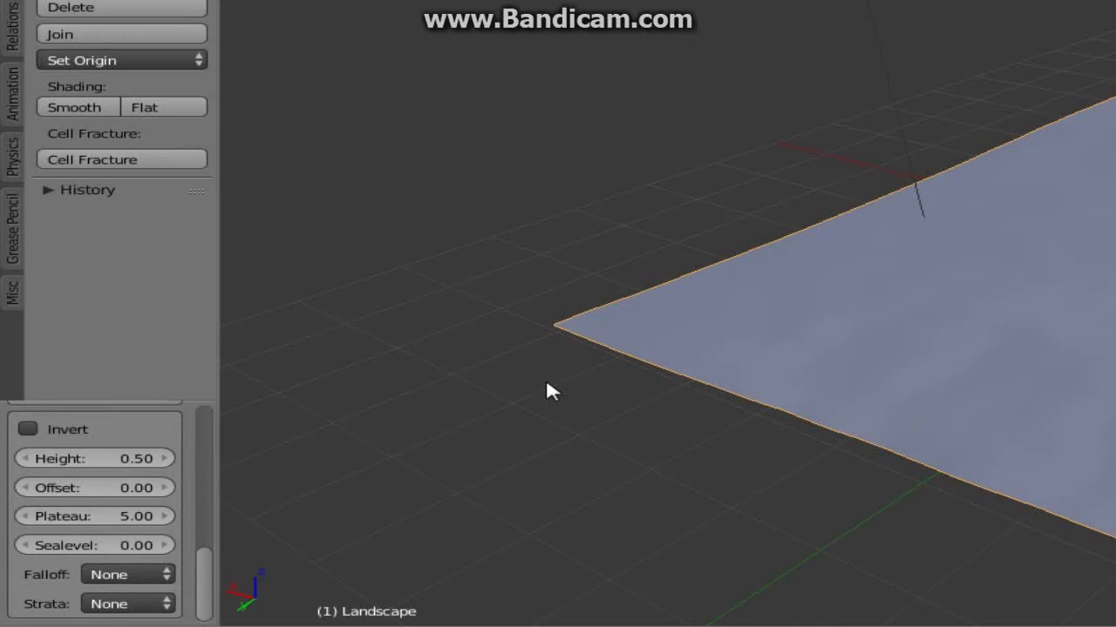
pyautogui.click(129, 512)
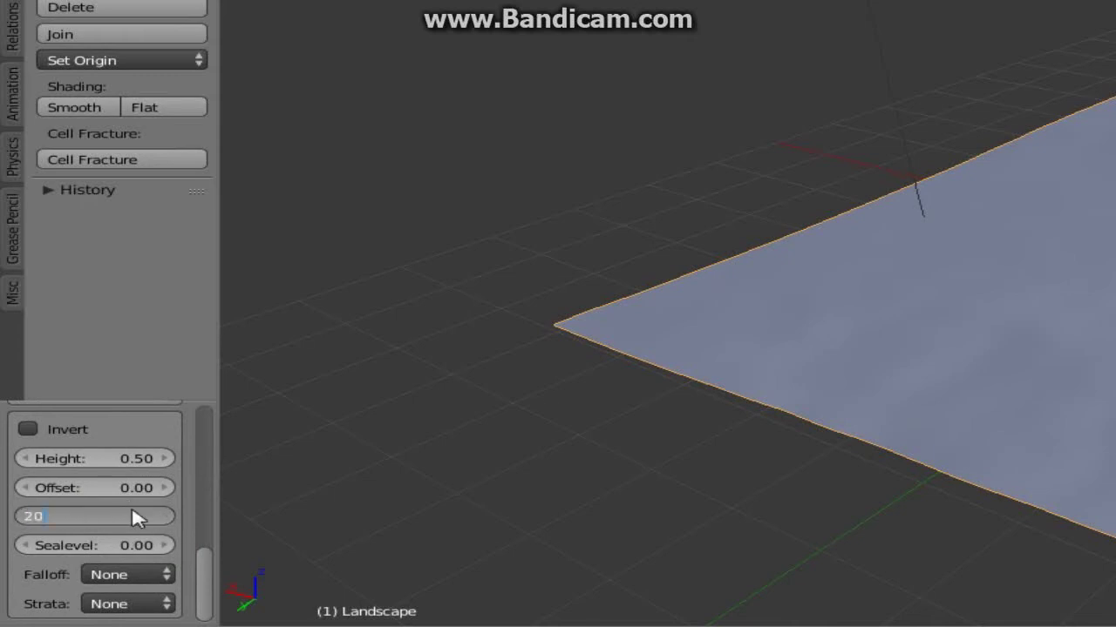
pyautogui.press('Return')
# Raise the landscape's height to 4.85 and compare plateau values of 1 and 20
pyautogui.moveTo(77, 455); pyautogui.dragTo(265, 535)
pyautogui.moveTo(662, 214); pyautogui.dragTo(990, 229, button='middle')
pyautogui.click(95, 518)
pyautogui.write('1')
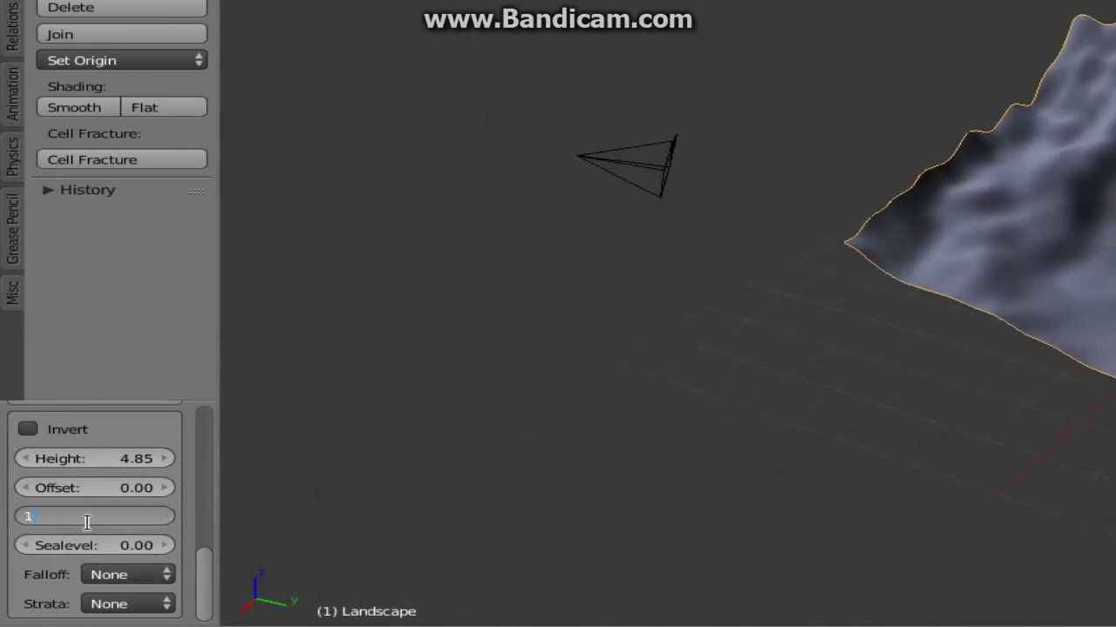
pyautogui.press('Return')
pyautogui.click(70, 515)
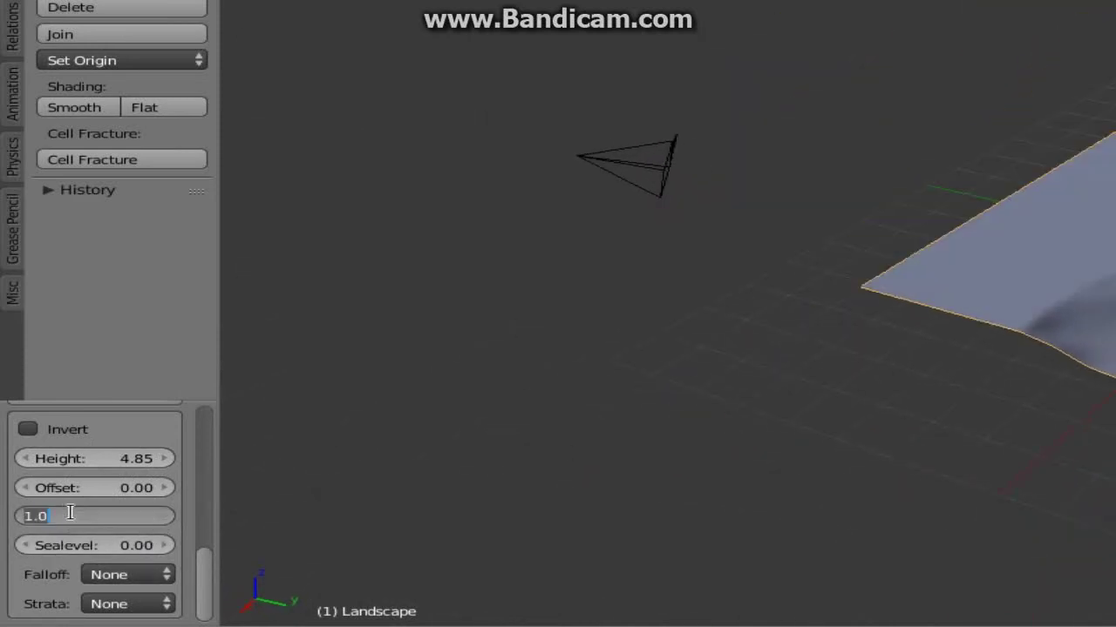
pyautogui.write('20')
pyautogui.press('Return')
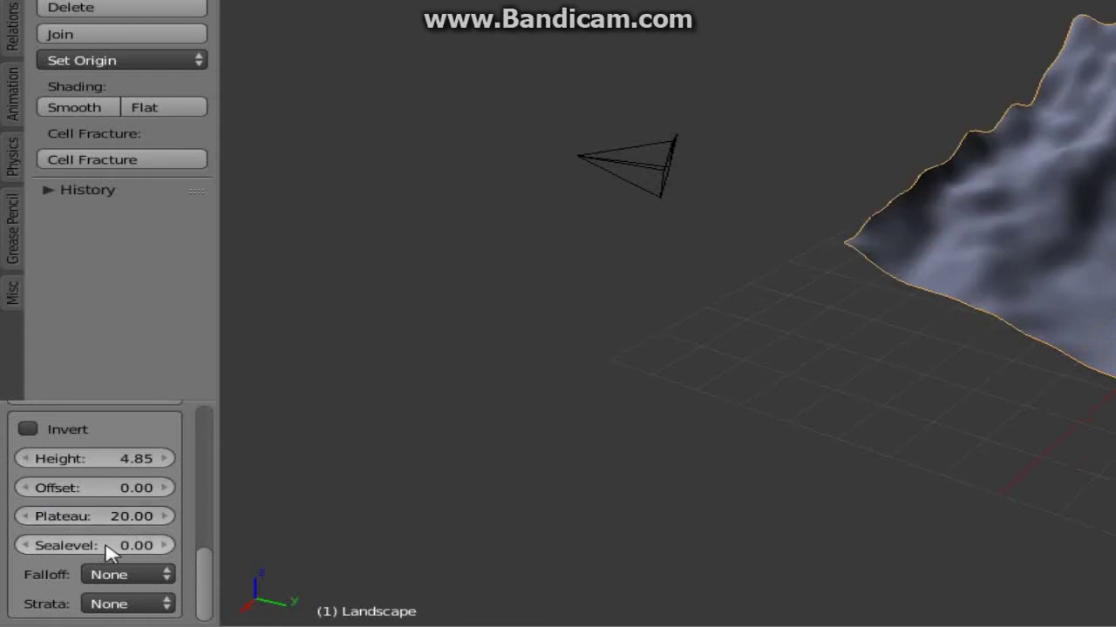
# Try landscape heights of 3, 2 and 1 and inspect the flattened terrain
pyautogui.scroll(2, 140, 523)
pyautogui.click(89, 500)
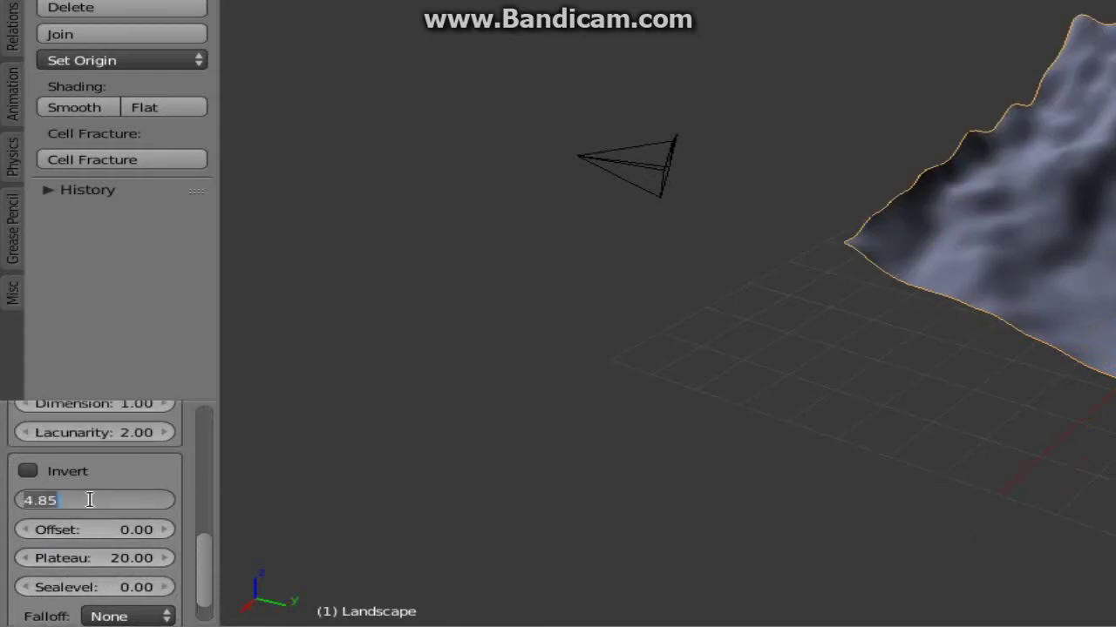
pyautogui.write('3')
pyautogui.press('Return')
pyautogui.click(90, 500)
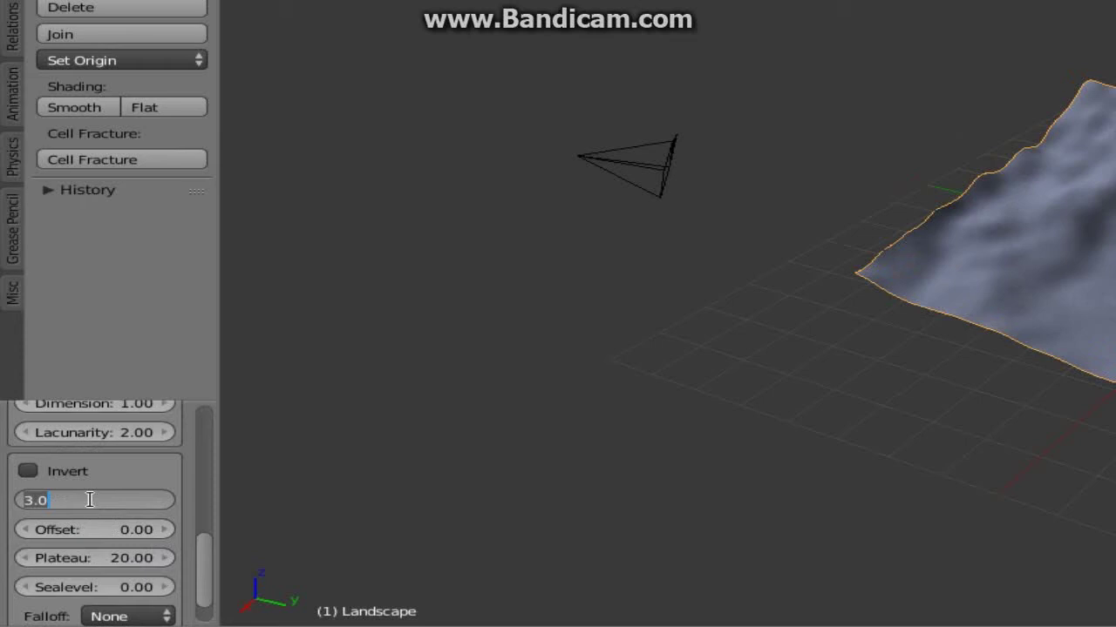
pyautogui.write('2')
pyautogui.press('Return')
pyautogui.click(89, 501)
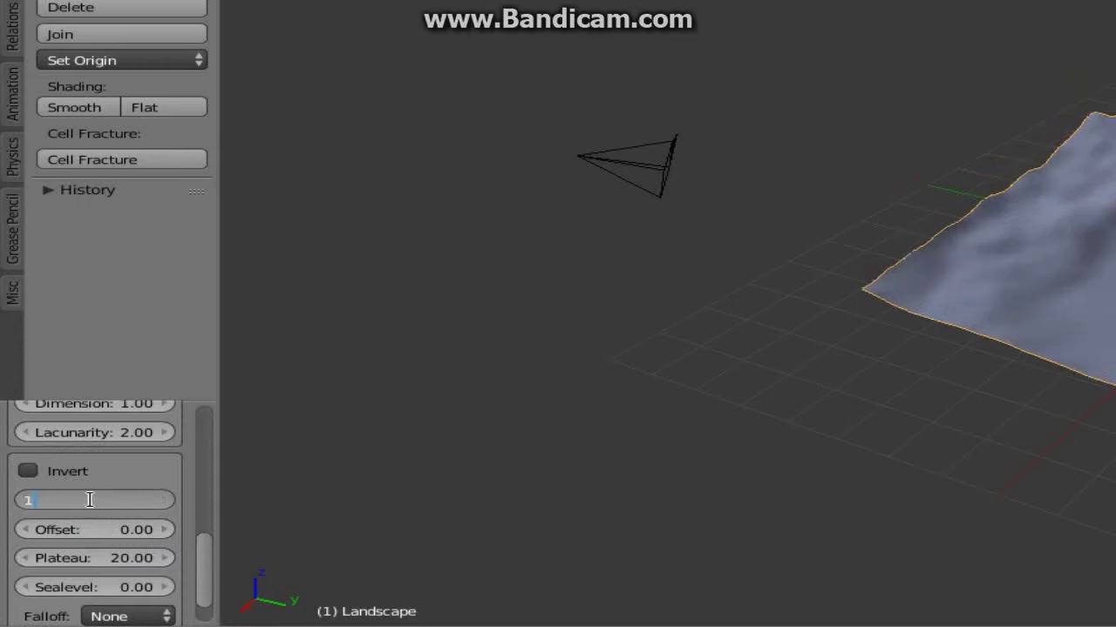
pyautogui.write('1')
pyautogui.press('Return')
pyautogui.moveTo(784, 218); pyautogui.dragTo(959, 148, button='middle')
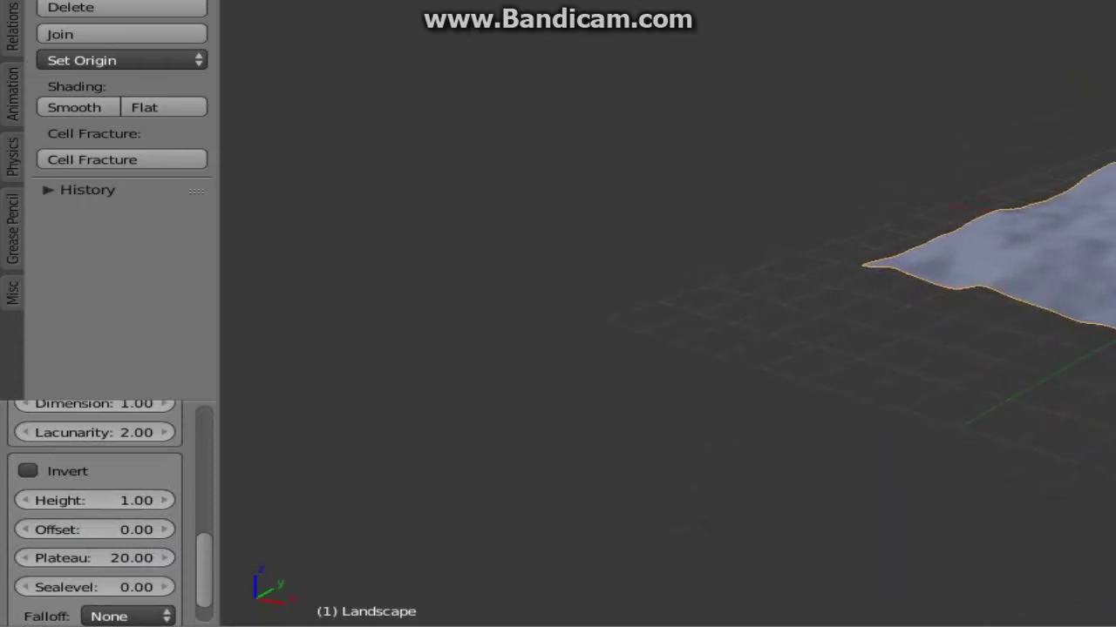
pyautogui.moveTo(1045, 131); pyautogui.dragTo(1006, 120, button='middle')
pyautogui.moveTo(820, 174); pyautogui.dragTo(774, 210, button='middle')
# Set the landscape's height to 6
pyautogui.scroll(4, 82, 532)
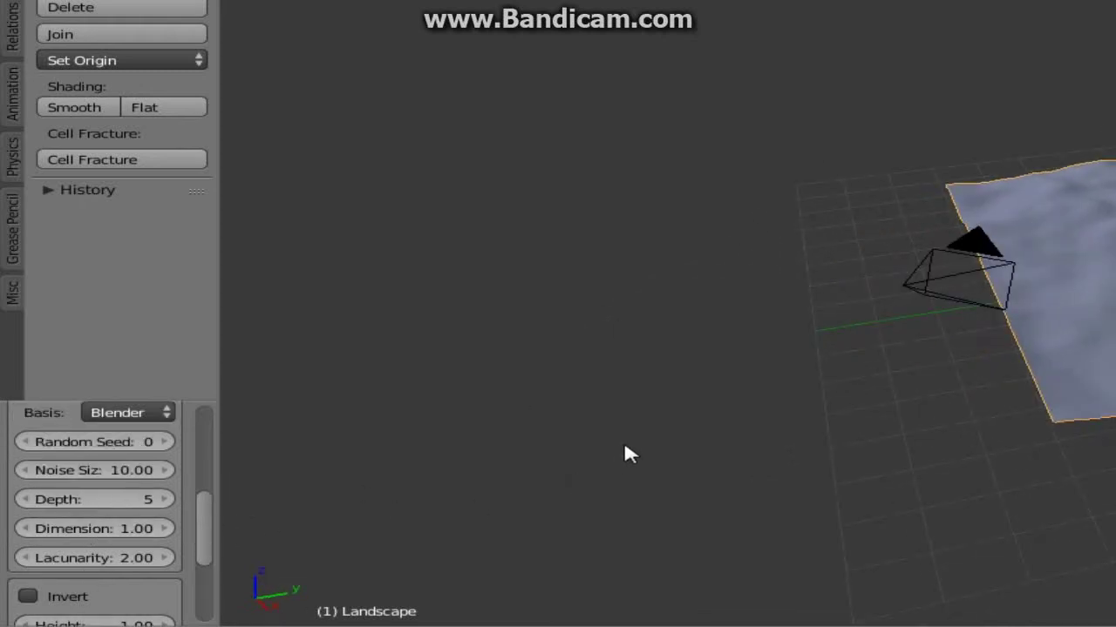
pyautogui.scroll(-3, 625, 447)
pyautogui.scroll(-4, 185, 527)
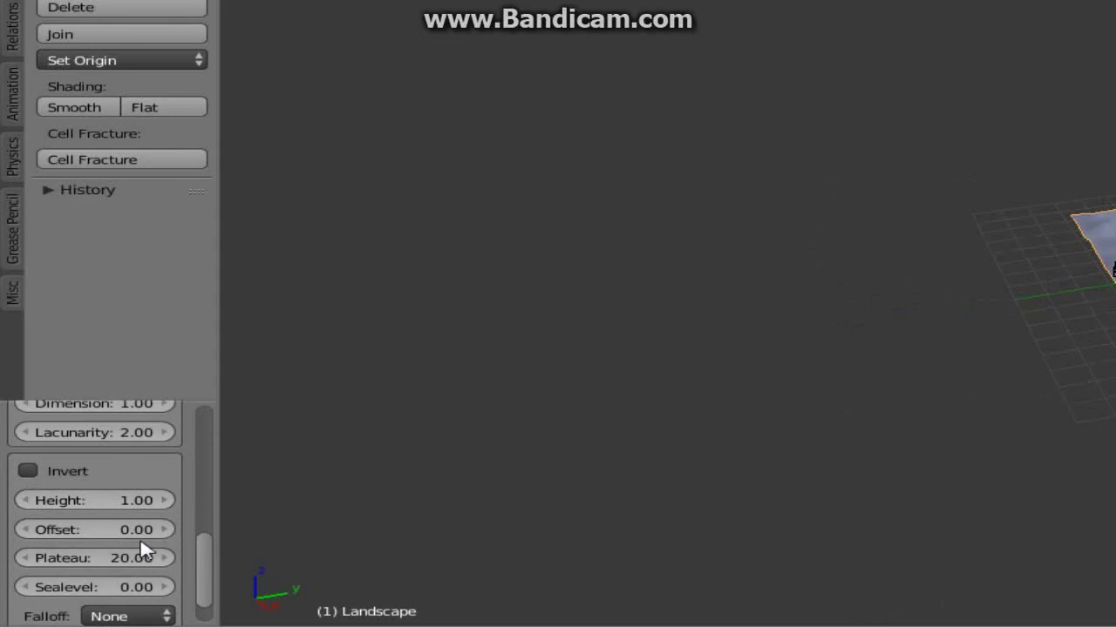
pyautogui.click(101, 500)
pyautogui.press('Return')
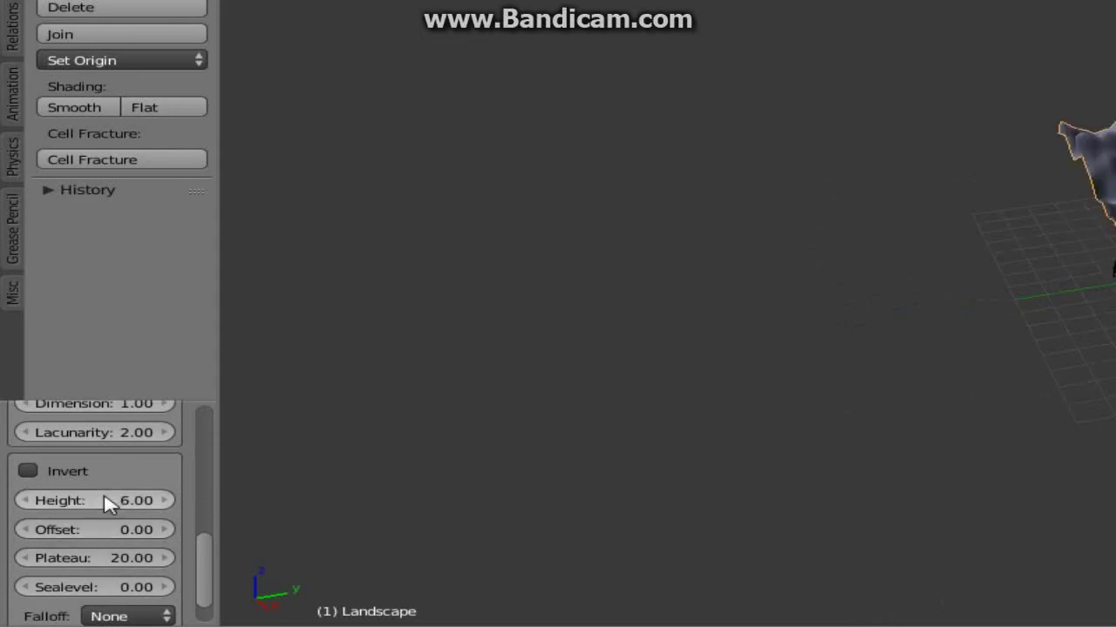
pyautogui.moveTo(1076, 301); pyautogui.dragTo(878, 155, button='middle')
# Hide the tool shelf and examine the landscape's slopes and peaks as a whole and up close
pyautogui.scroll(5, 99, 547)
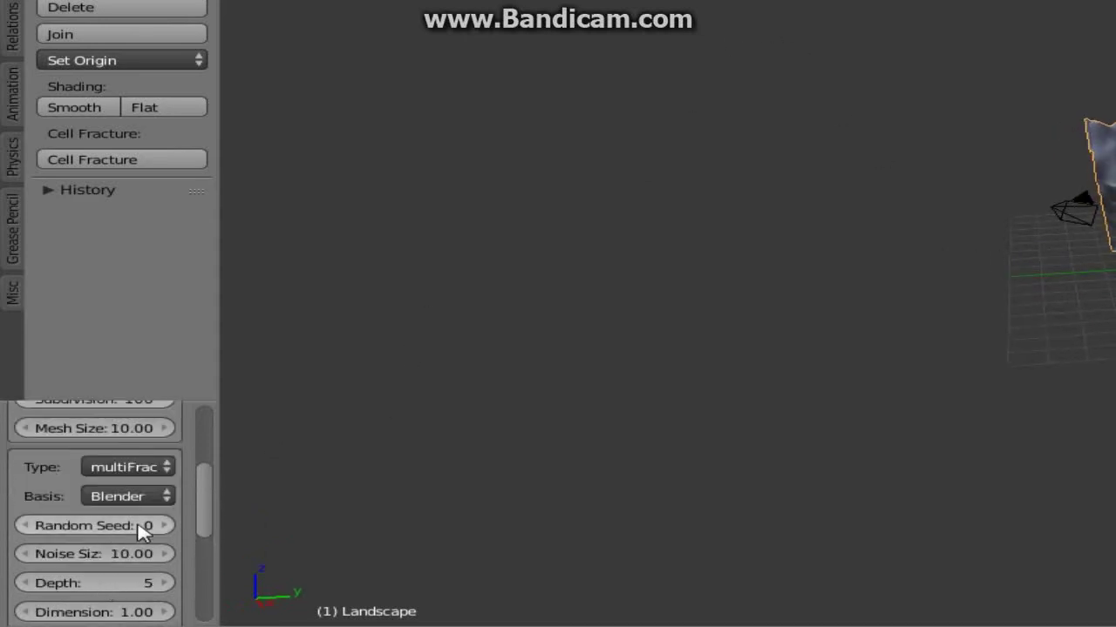
pyautogui.scroll(-1, 144, 531)
pyautogui.scroll(3, 142, 530)
pyautogui.scroll(-1, 143, 530)
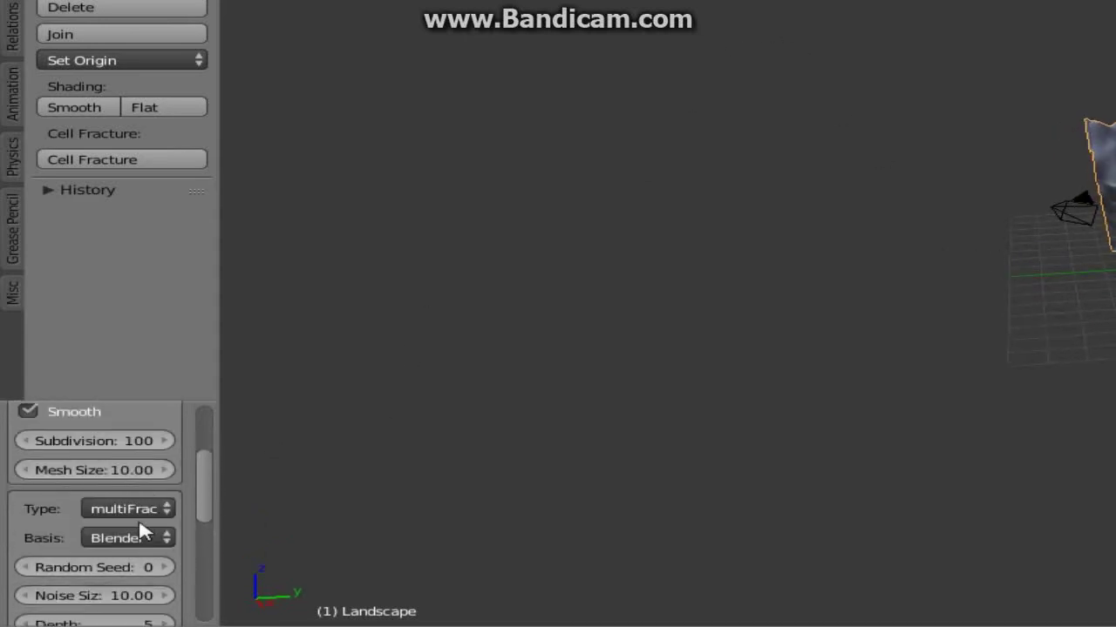
pyautogui.scroll(1, 142, 527)
pyautogui.press('t')
pyautogui.press('Home')
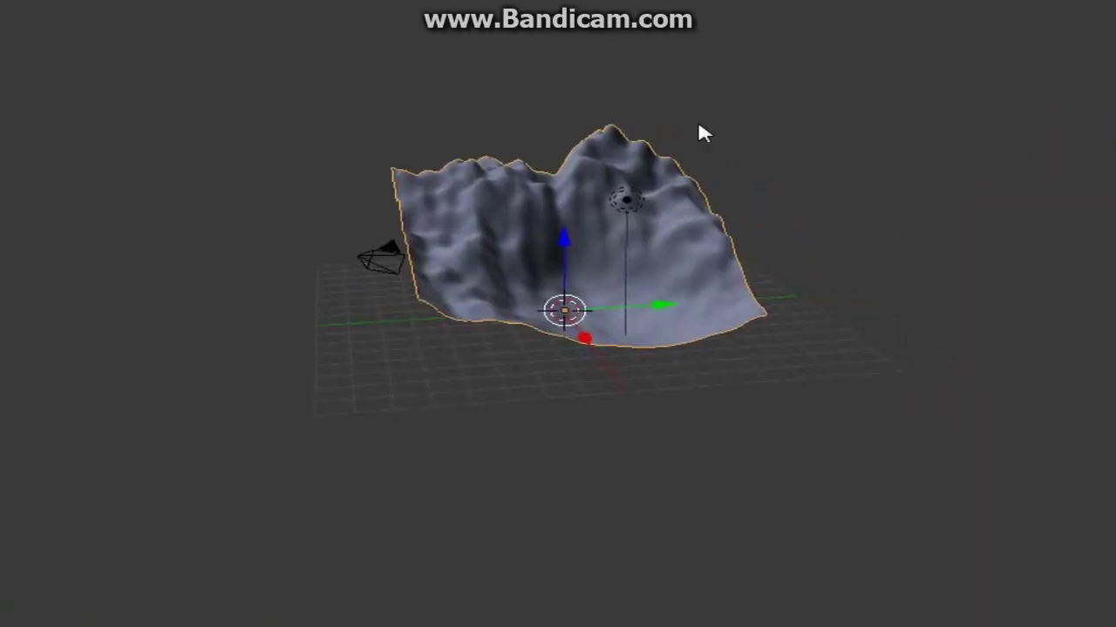
pyautogui.scroll(6, 627, 244)
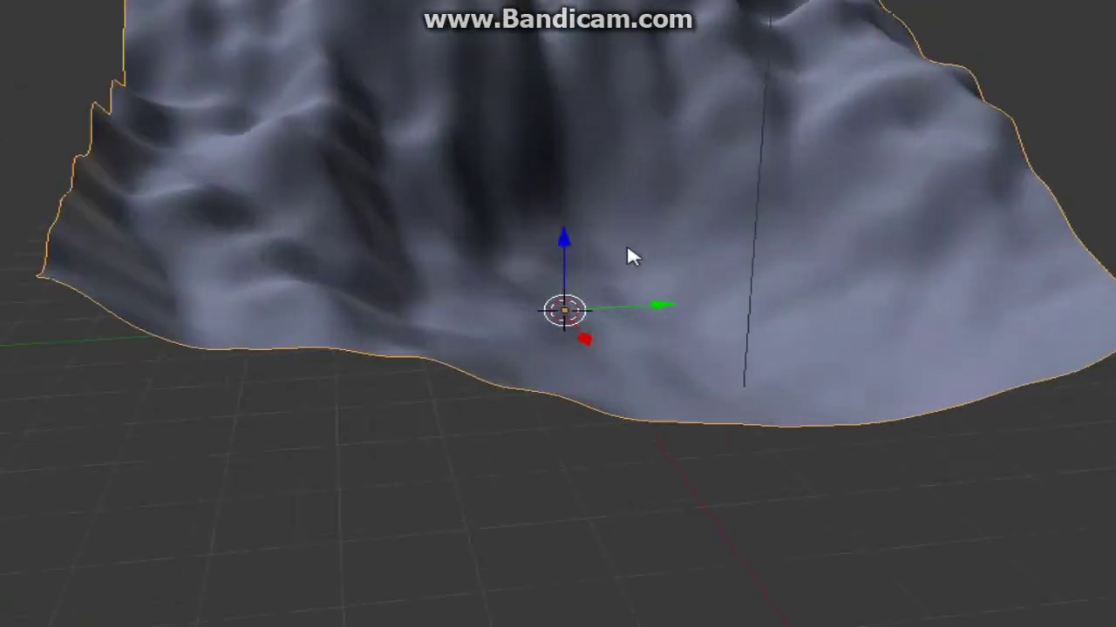
pyautogui.scroll(-4, 565, 227)
pyautogui.scroll(3, 493, 224)
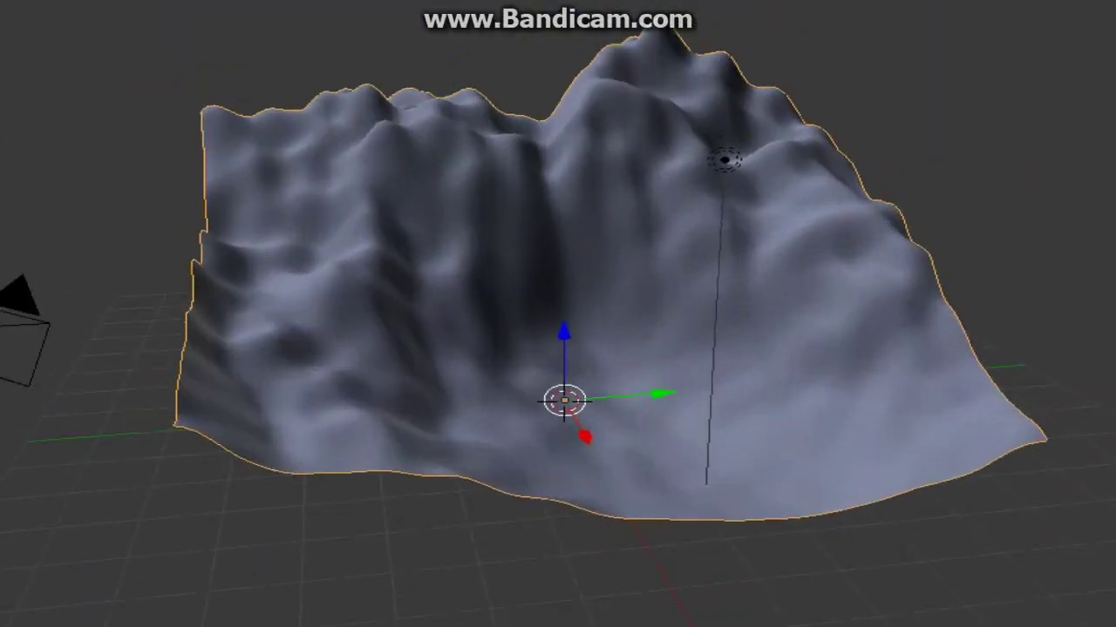
pyautogui.keyDown('shift'); pyautogui.moveTo(564, 400); pyautogui.dragTo(522, 384, button='middle'); pyautogui.keyUp('shift')
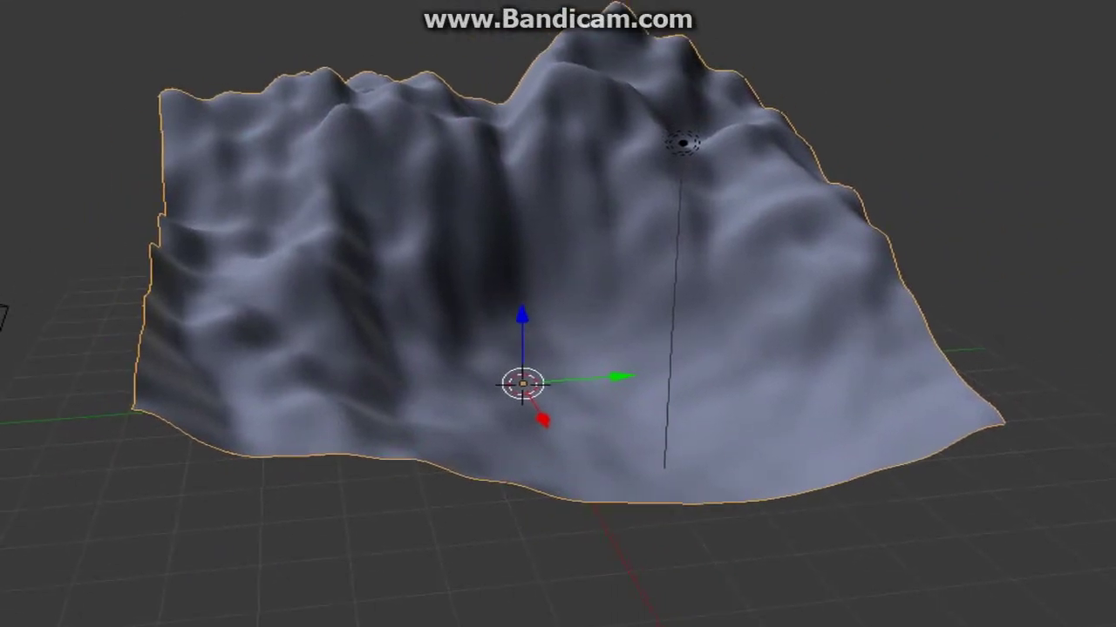
pyautogui.keyDown('shift'); pyautogui.moveTo(517, 297); pyautogui.dragTo(526, 332, button='middle'); pyautogui.keyUp('shift')
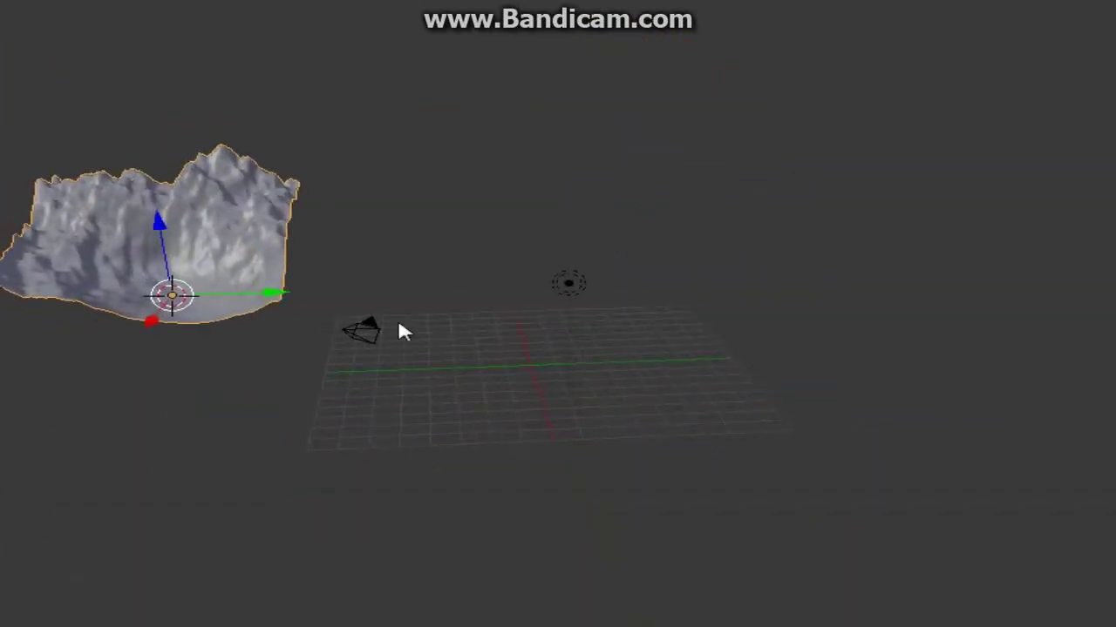
# Snap the 3D cursor to the center of the scene
pyautogui.scroll(3, 617, 391)
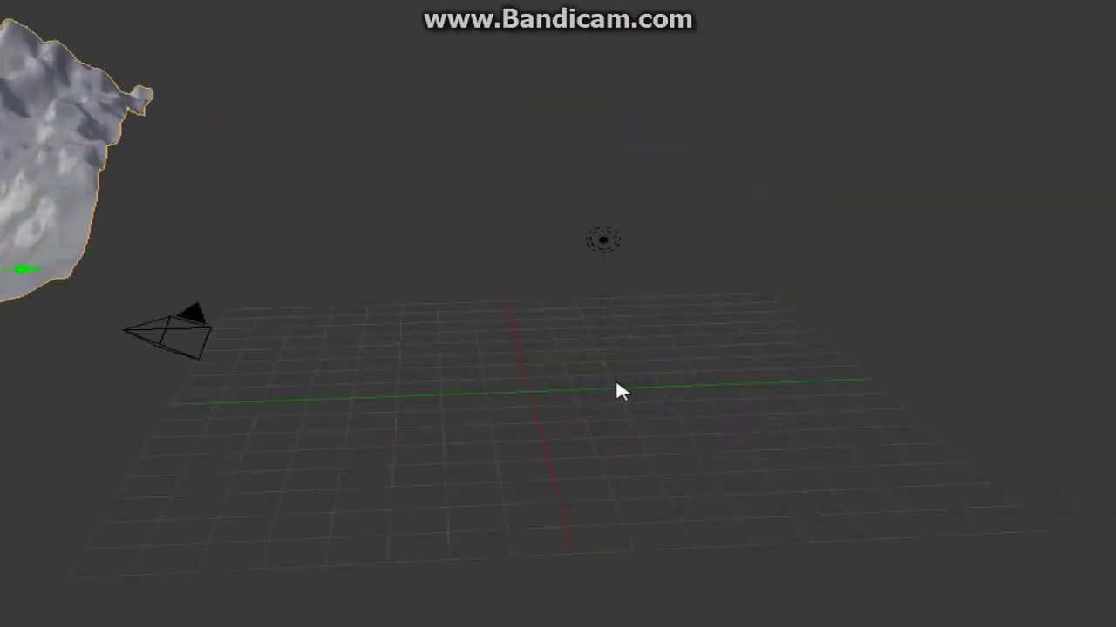
pyautogui.hotkey('shift', 's')
pyautogui.click(438, 488)
pyautogui.hotkey('shift', 's')
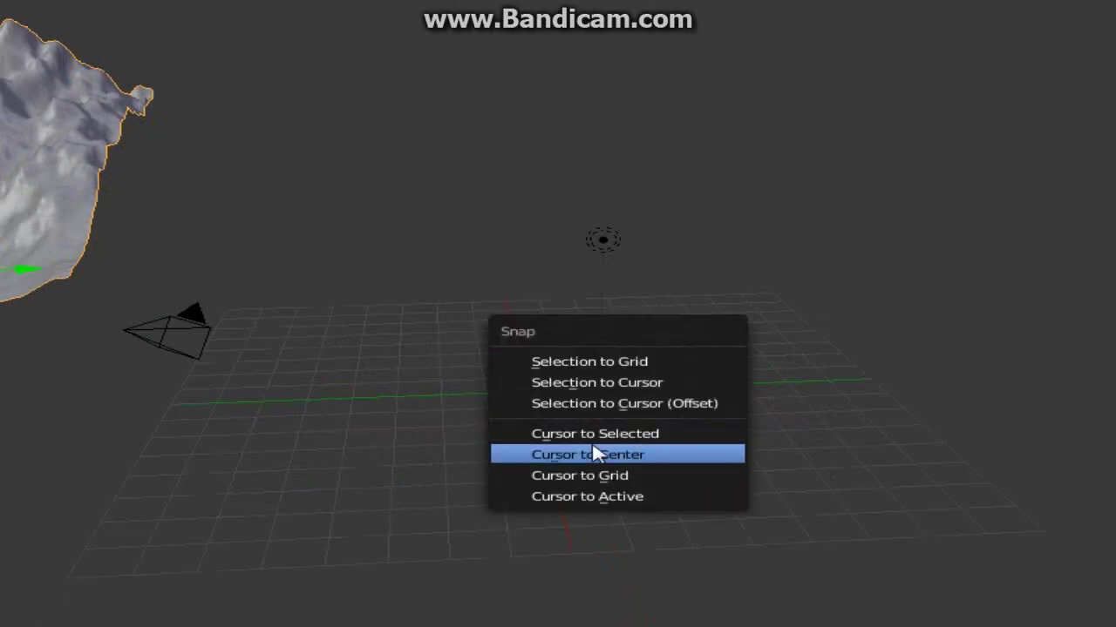
pyautogui.click(645, 462)
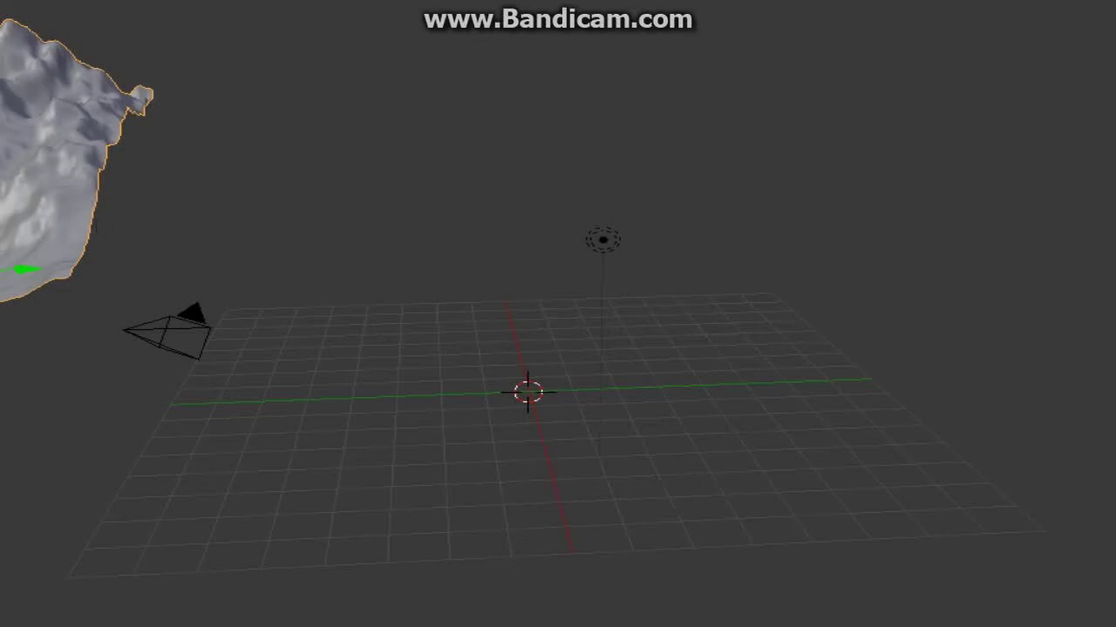
# Delete the rough landscape beside the grid and add a new Landscape mesh at the 3D cursor
pyautogui.press('x')
pyautogui.scroll(3, 376, 308)
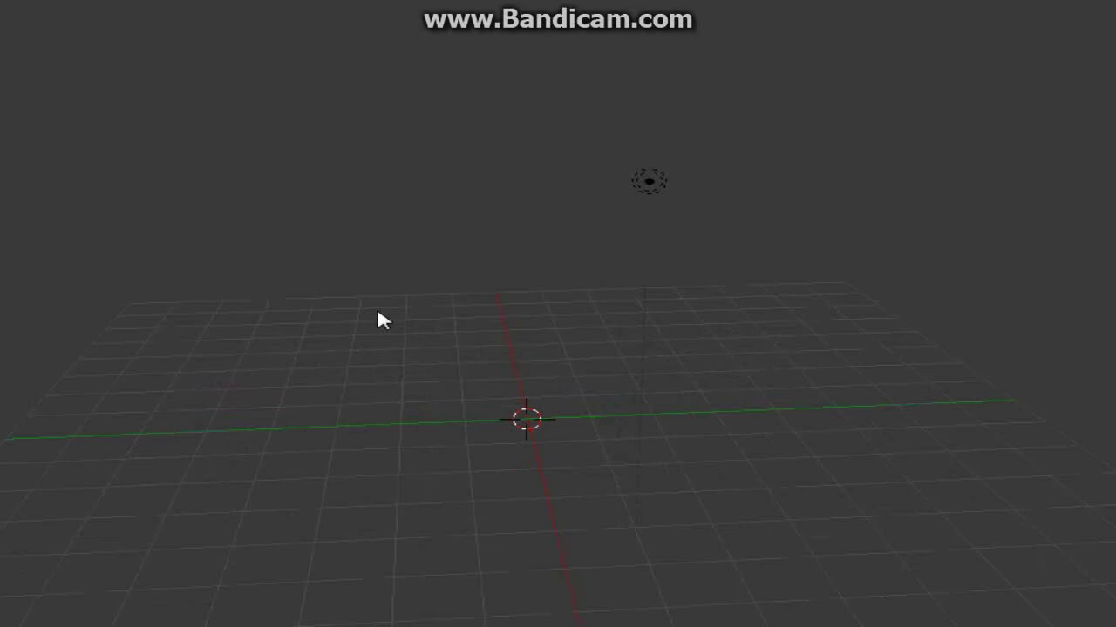
pyautogui.hotkey('shift', 'a')
pyautogui.moveTo(386, 301)
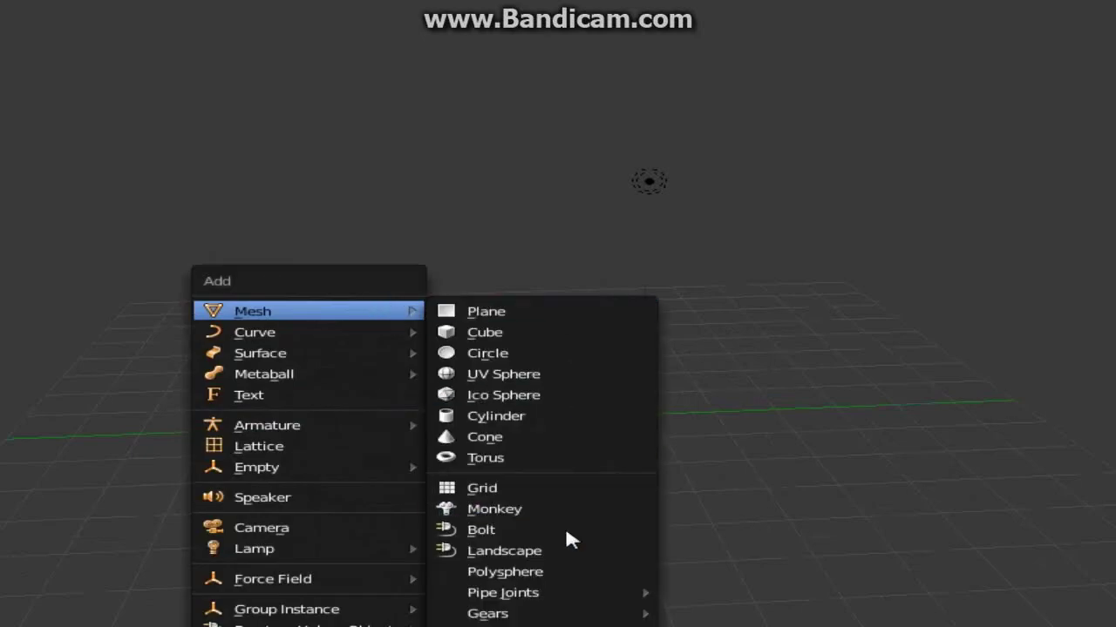
pyautogui.click(558, 551)
pyautogui.moveTo(558, 491); pyautogui.dragTo(218, 476, button='middle')
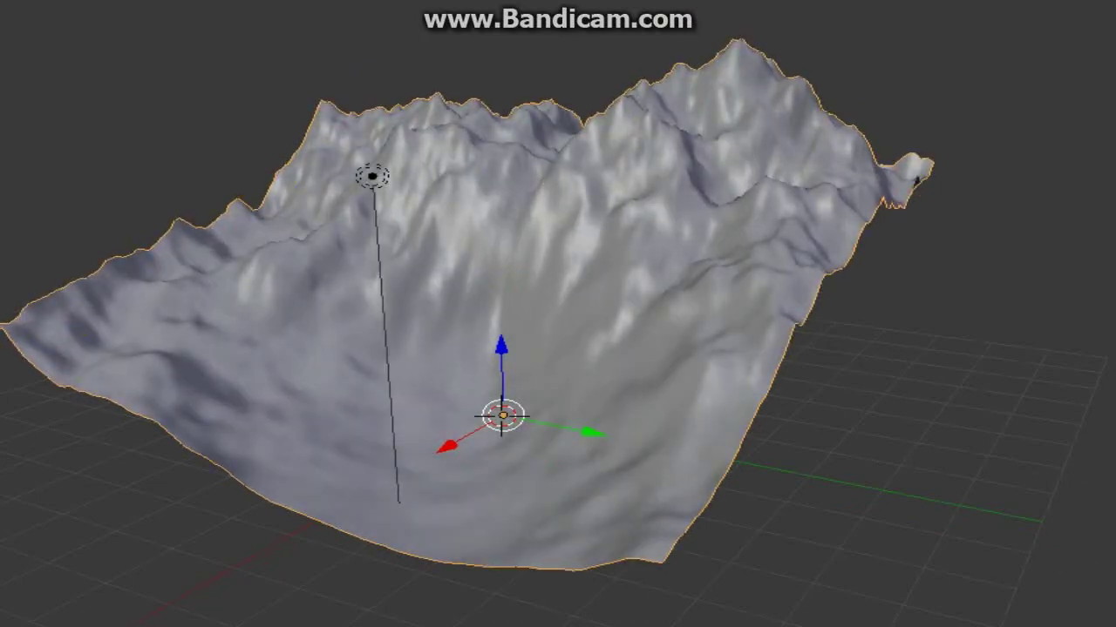
# Undo the last change to the landscape's surface detail and examine the terrain from several angles
pyautogui.scroll(4, 114, 184)
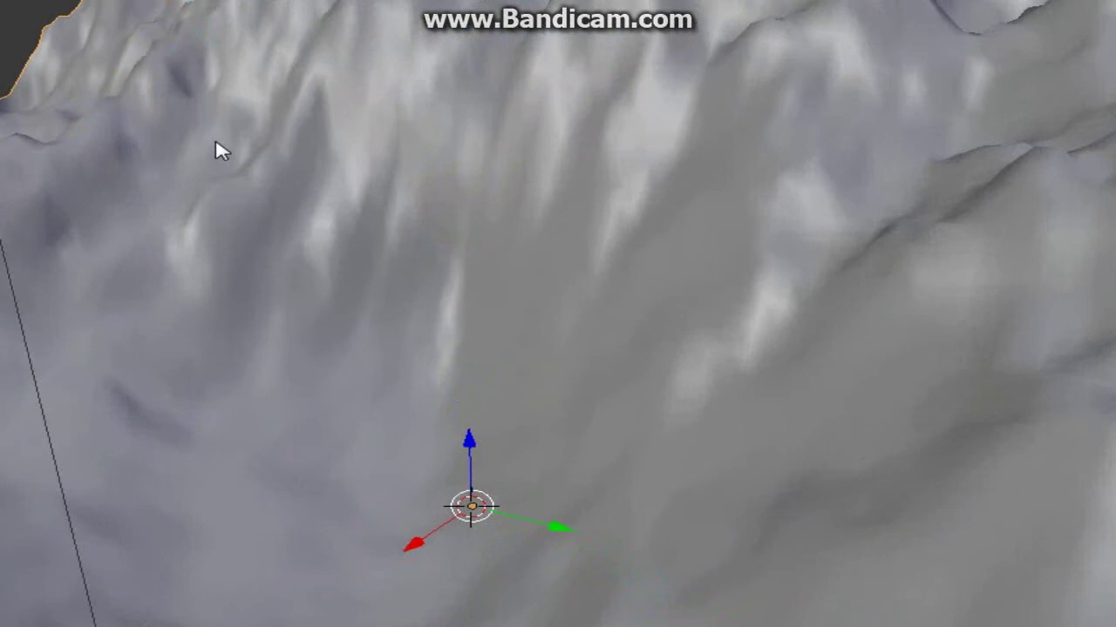
pyautogui.scroll(-5, 222, 153)
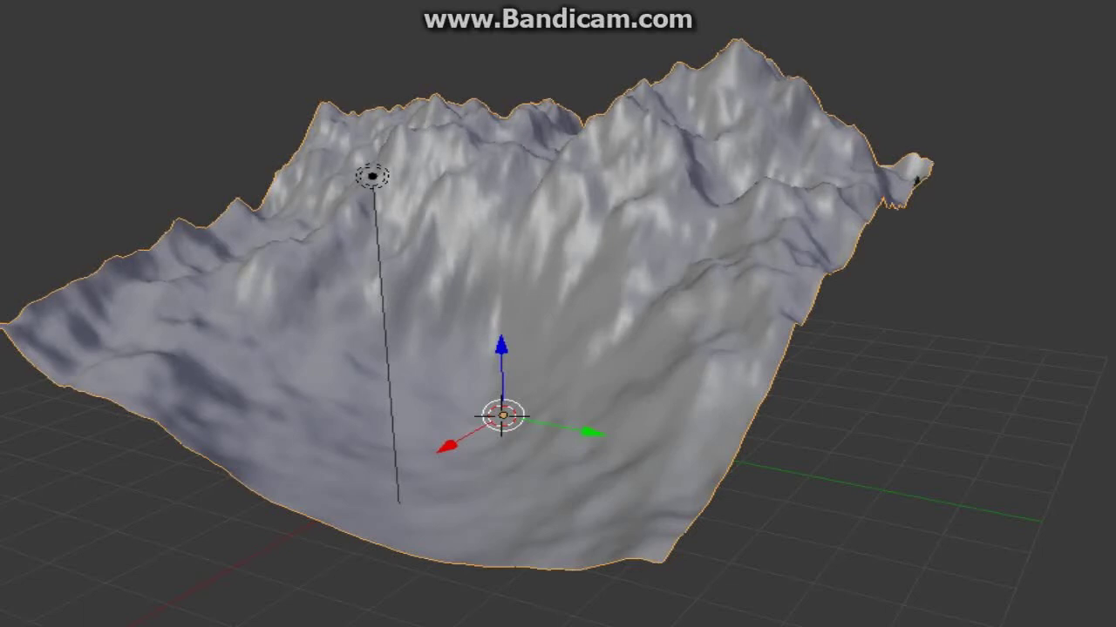
pyautogui.hotkey('ctrl', 'z')
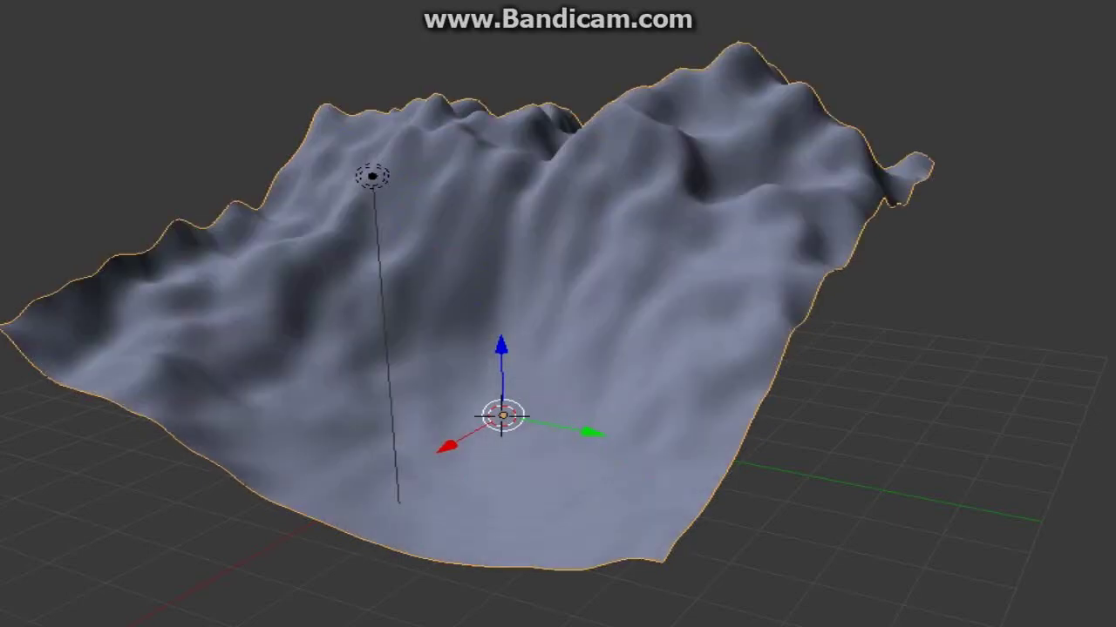
pyautogui.moveTo(627, 375); pyautogui.dragTo(411, 392, button='middle')
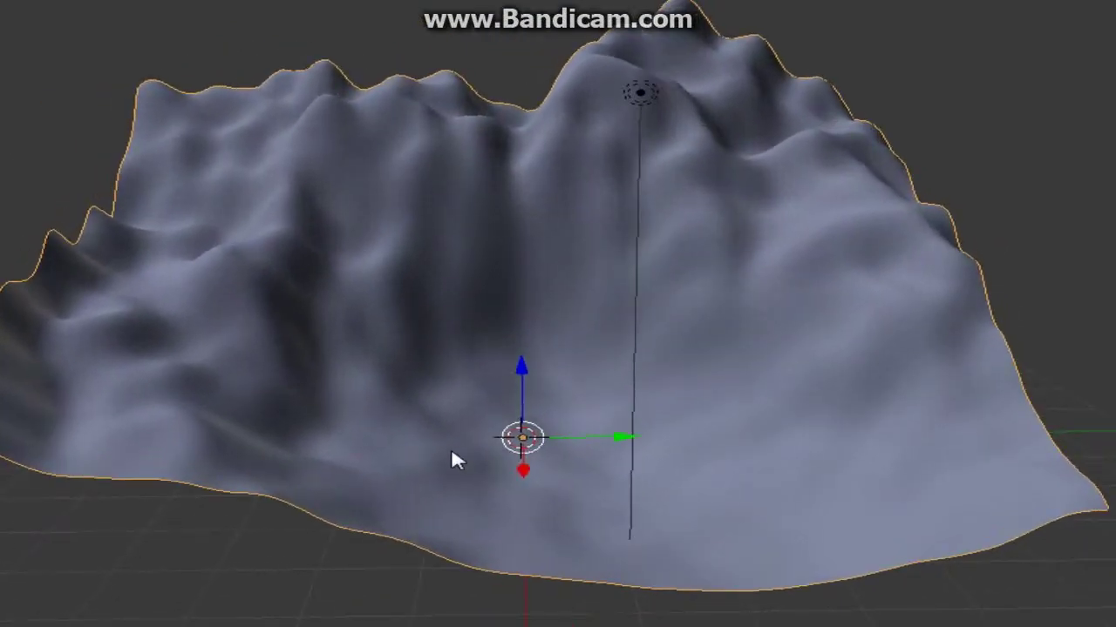
pyautogui.moveTo(452, 453); pyautogui.dragTo(650, 385, button='middle')
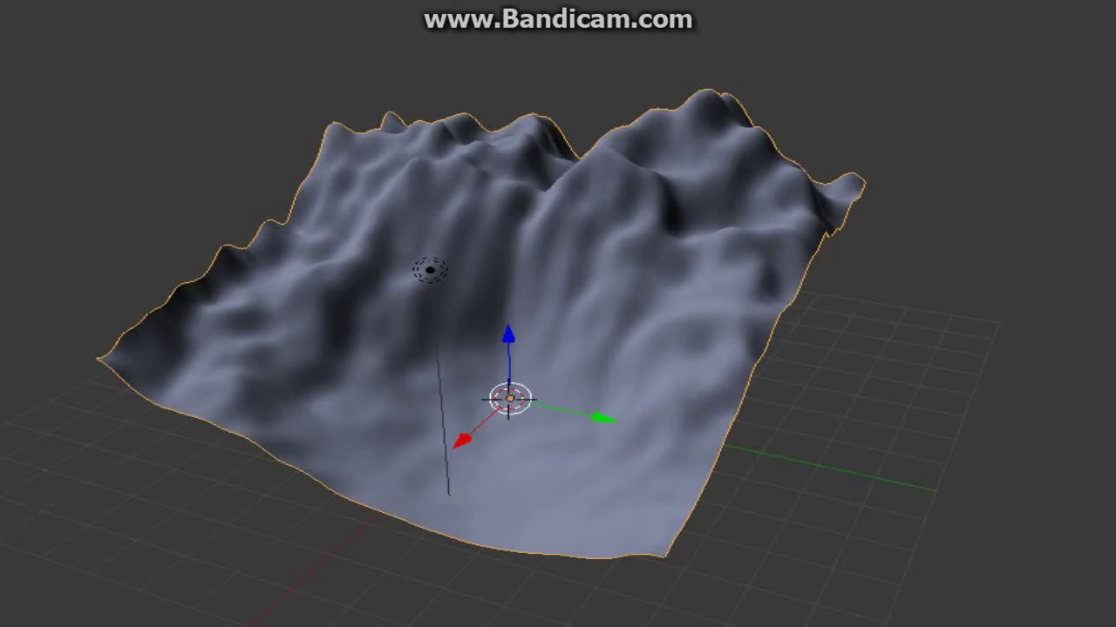
pyautogui.moveTo(351, 322); pyautogui.dragTo(404, 322, button='middle')
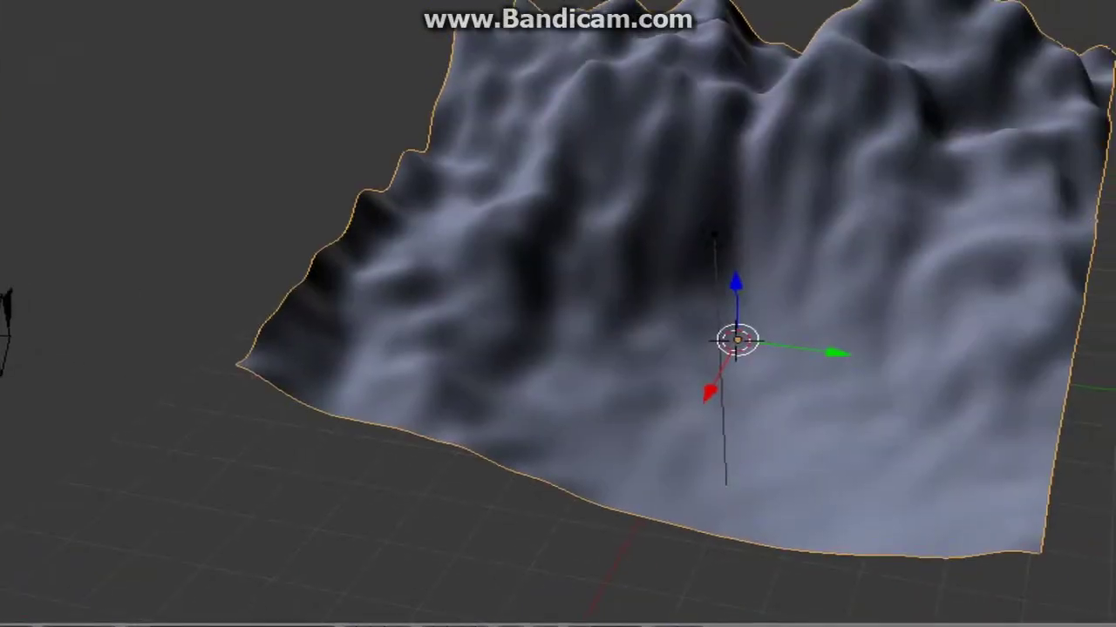
# Delete the lamp above the landscape
pyautogui.moveTo(557, 174); pyautogui.dragTo(657, 249, button='middle')
pyautogui.scroll(1, 710, 159)
pyautogui.scroll(-3, 822, 144)
pyautogui.press('x')
pyautogui.click(690, 210)
pyautogui.scroll(2, 729, 251)
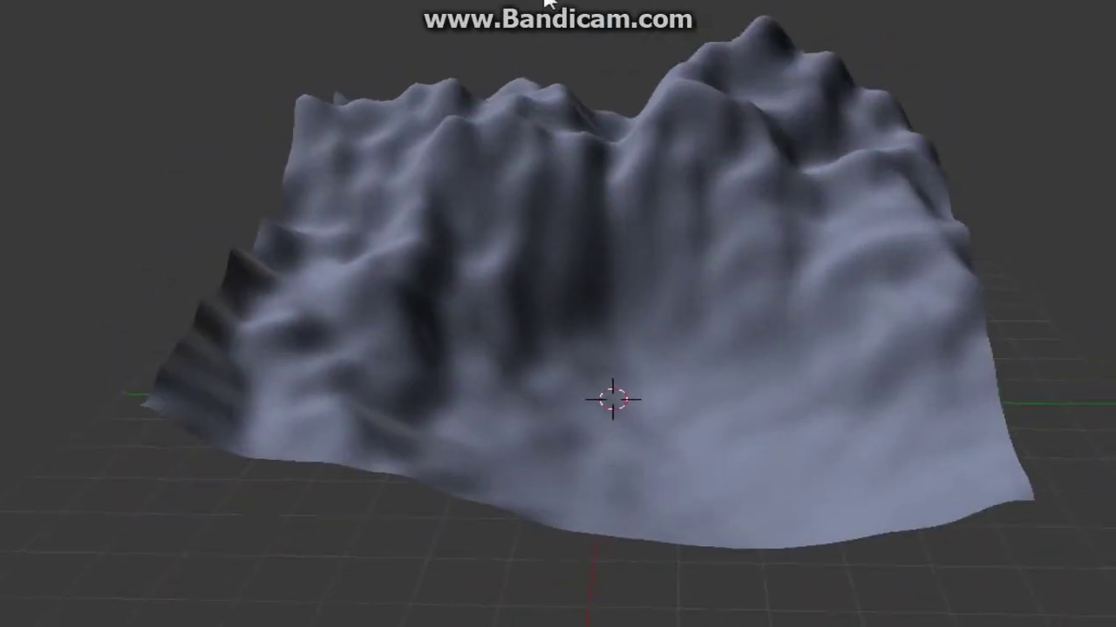
# Bring back the surrounding editors, select the landscape and give it a particle system with the emission end set to frame 1
pyautogui.hotkey('alt', 'F10')
pyautogui.rightClick(110, 246)
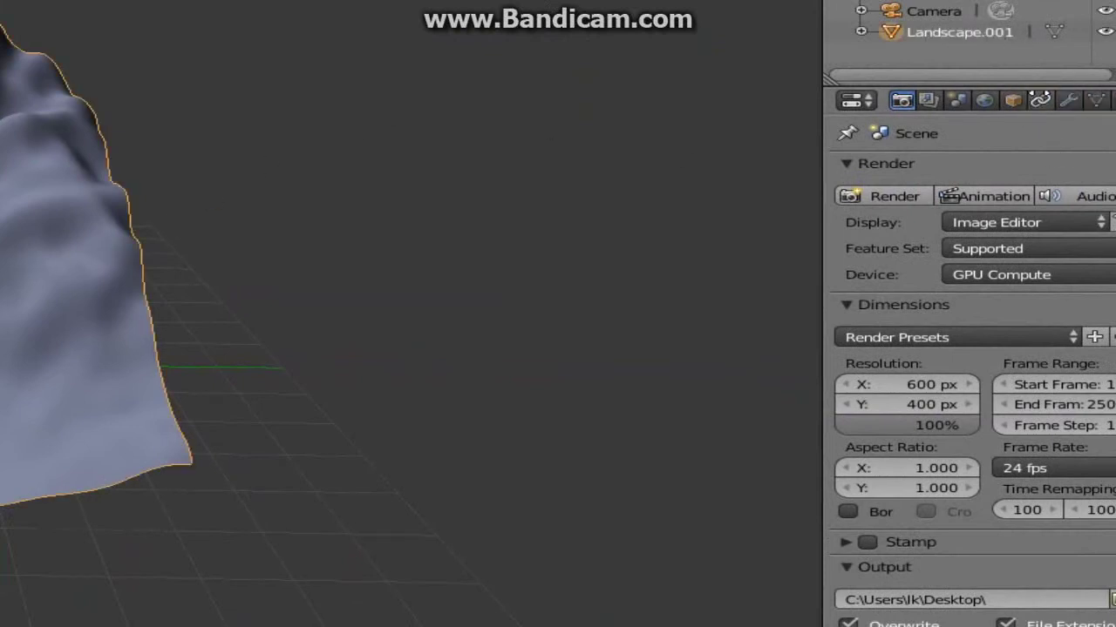
pyautogui.scroll(-3, 1002, 100)
pyautogui.click(1037, 101)
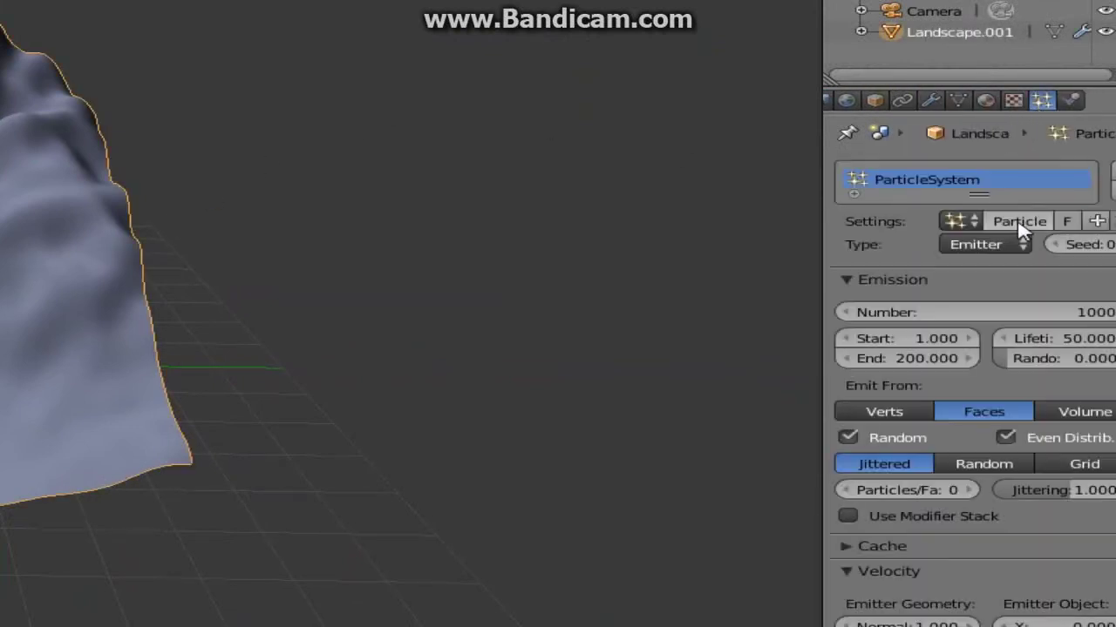
pyautogui.click(862, 358)
pyautogui.write('1')
pyautogui.press('Return')
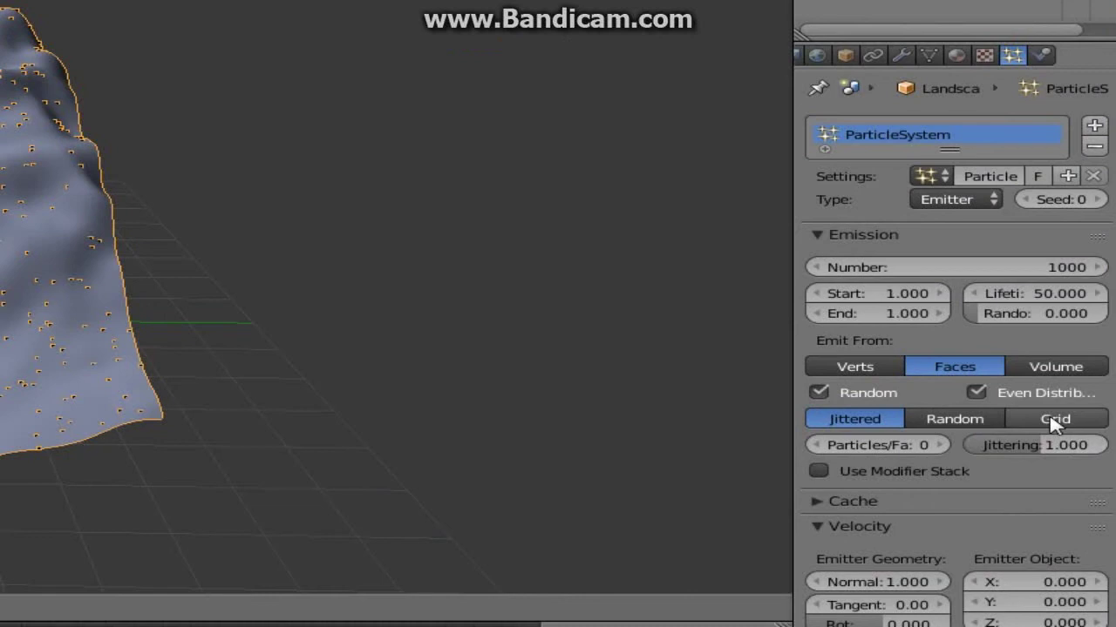
# Distribute the landscape's particles in a Grid with a resolution of 100
pyautogui.click(1053, 419)
pyautogui.click(888, 444)
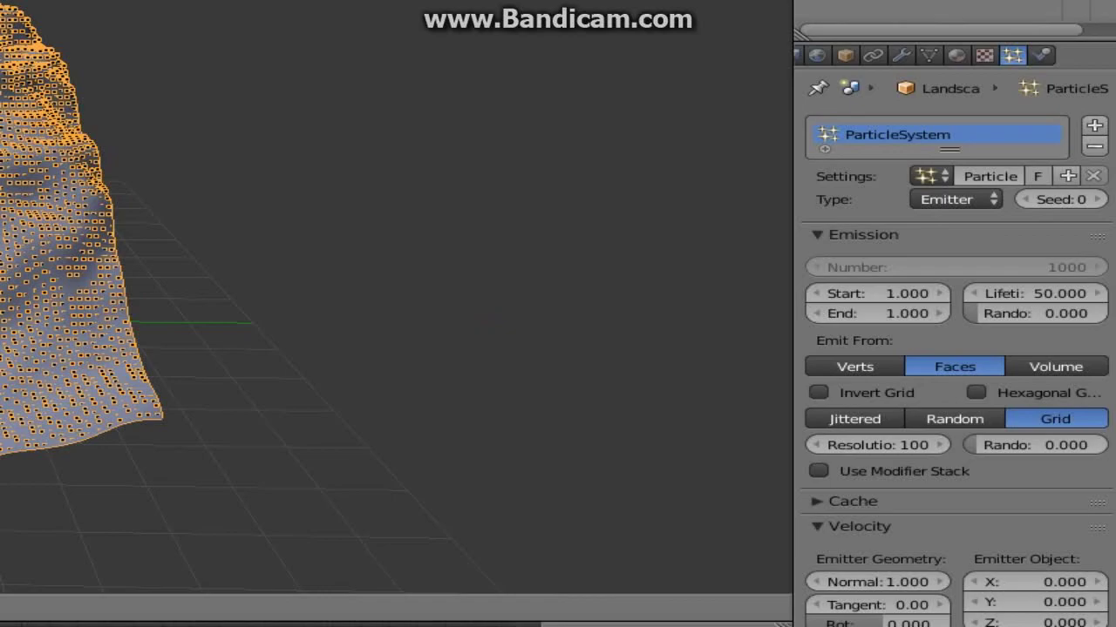
pyautogui.moveTo(523, 348); pyautogui.dragTo(470, 401, button='middle')
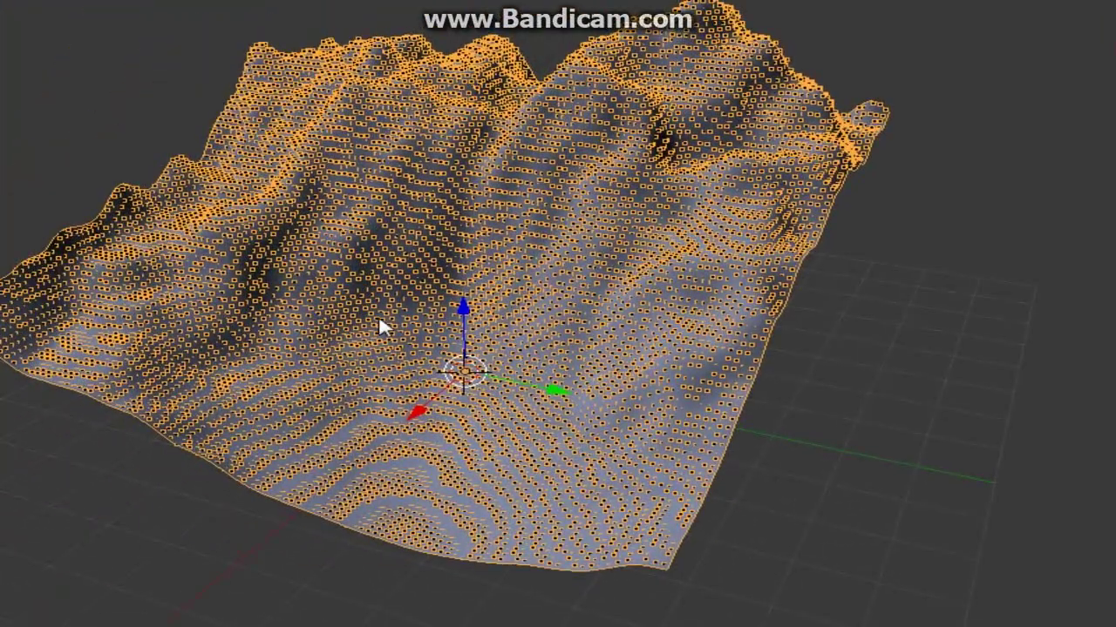
# Take the landscape out of view and add a cube mesh at the 3D cursor
pyautogui.moveTo(380, 318); pyautogui.dragTo(471, 302, button='middle')
pyautogui.scroll(4, 618, 272)
pyautogui.scroll(-5, 446, 298)
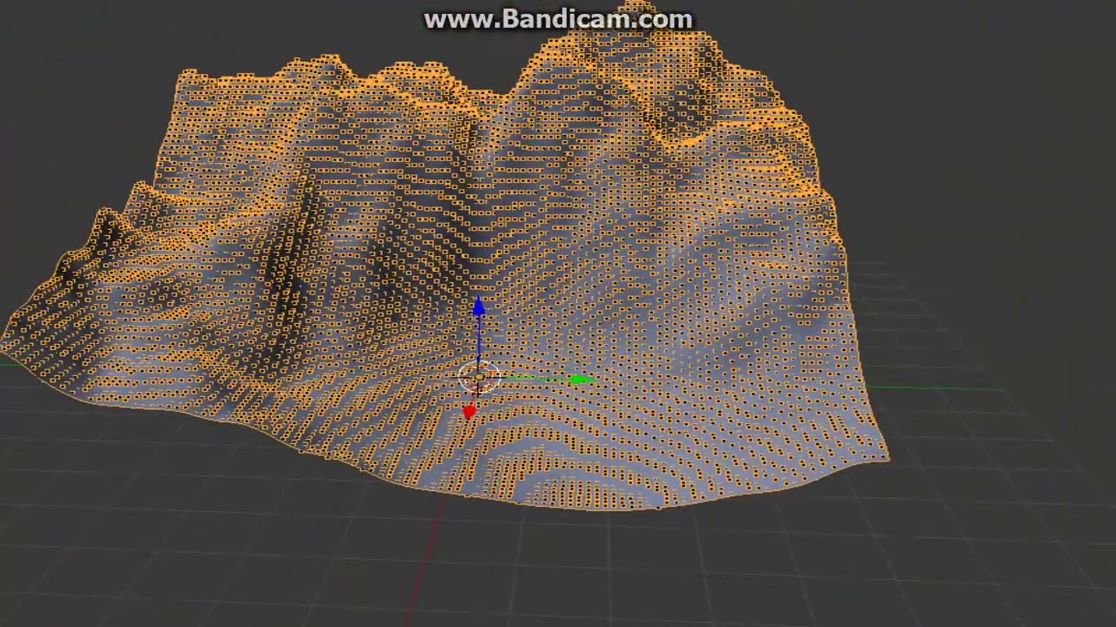
pyautogui.press('Delete')
pyautogui.hotkey('shift', 'a')
pyautogui.moveTo(572, 389)
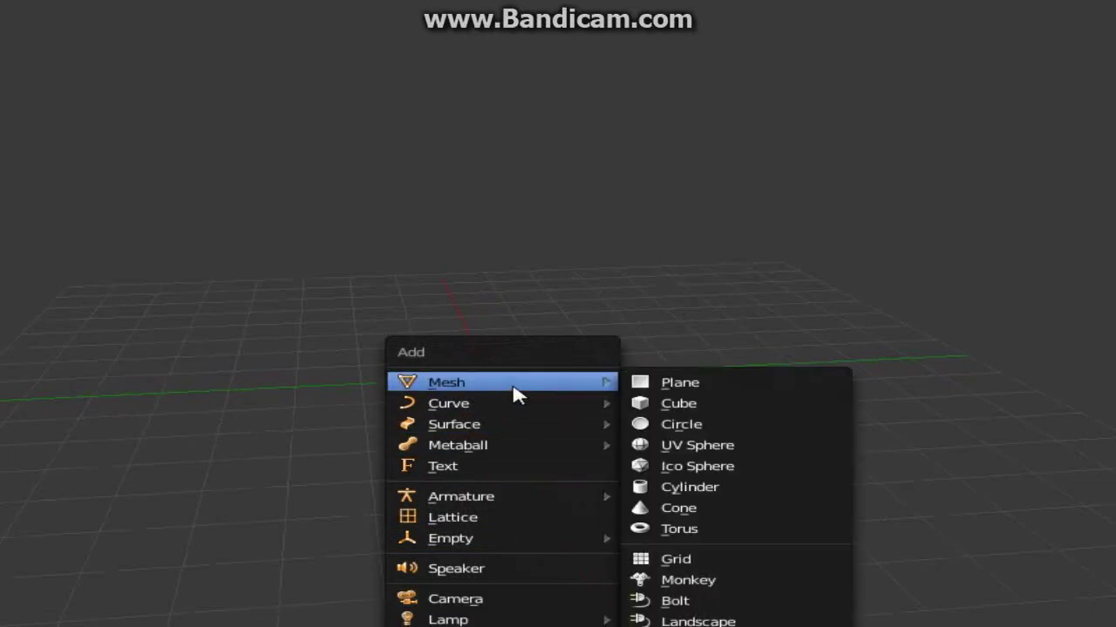
pyautogui.click(720, 404)
pyautogui.moveTo(524, 394); pyautogui.dragTo(633, 329, button='middle')
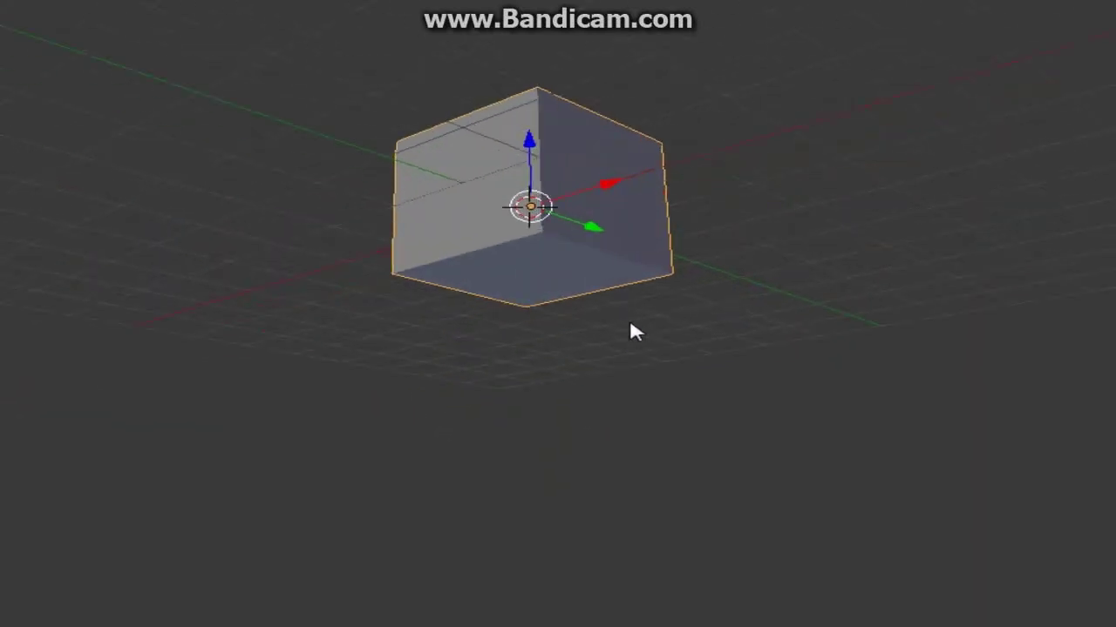
# In face editing, extrude the cube's bottom face straight down by about one cube height, undoing and redoing the first attempt
pyautogui.press('Tab')
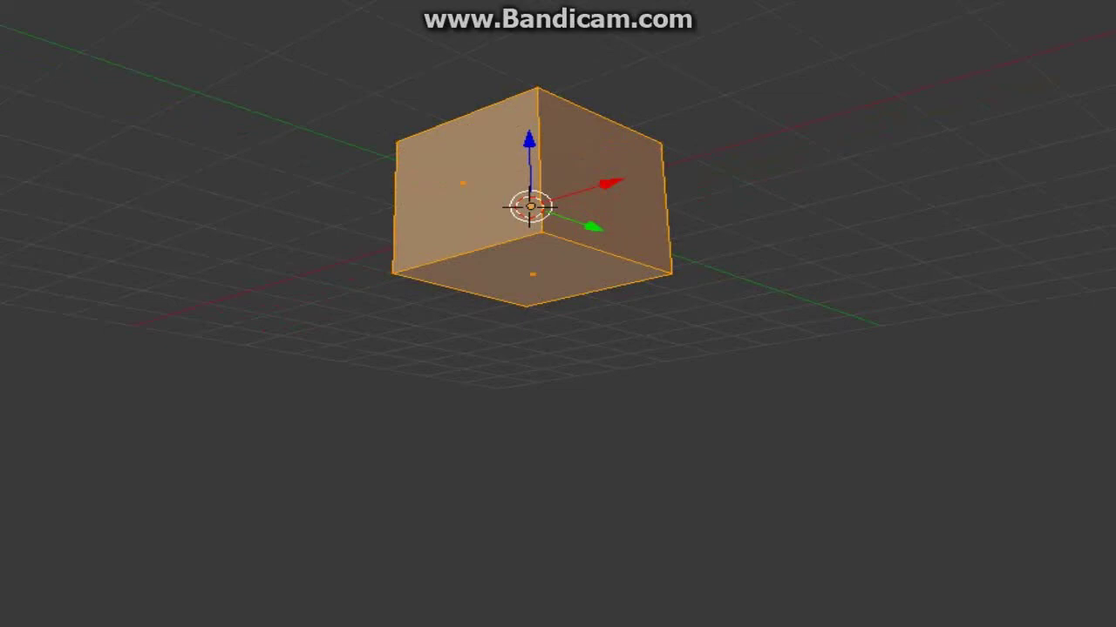
pyautogui.rightClick(599, 269)
pyautogui.press('e')
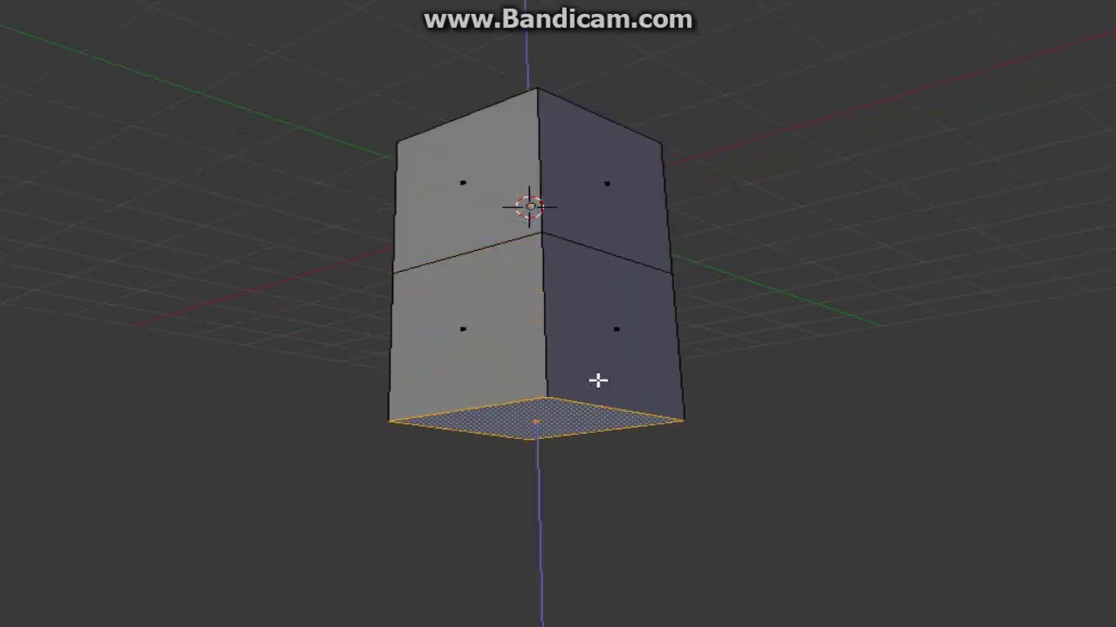
pyautogui.click(598, 380)
pyautogui.scroll(-2, 601, 382)
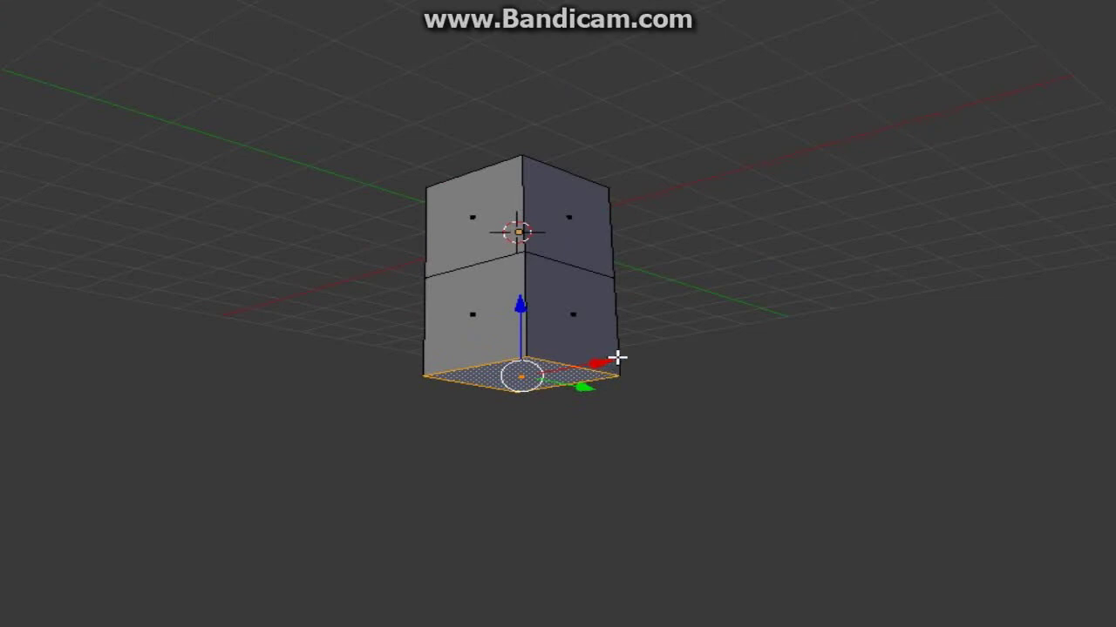
pyautogui.hotkey('ctrl', 'z')
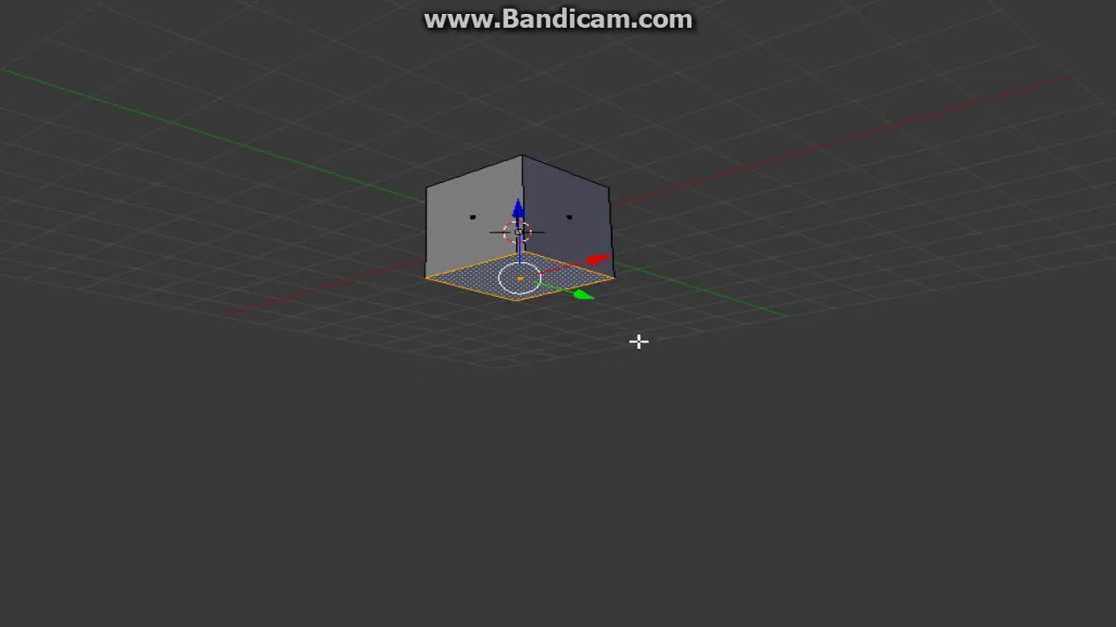
pyautogui.press('g')
pyautogui.rightClick(689, 429)
pyautogui.press('e')
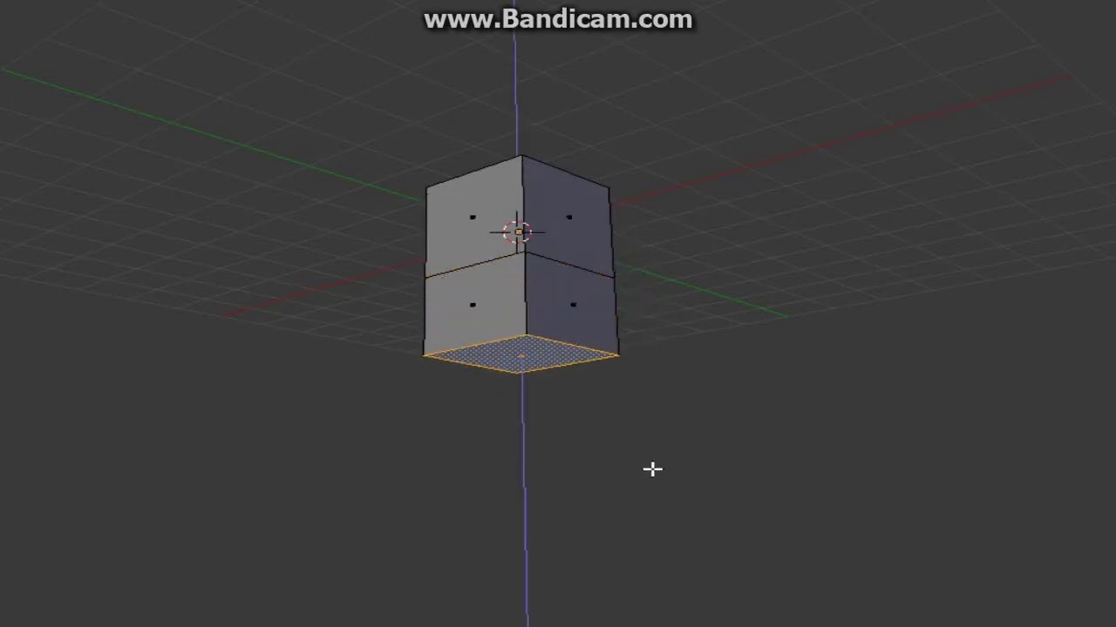
pyautogui.click(652, 468)
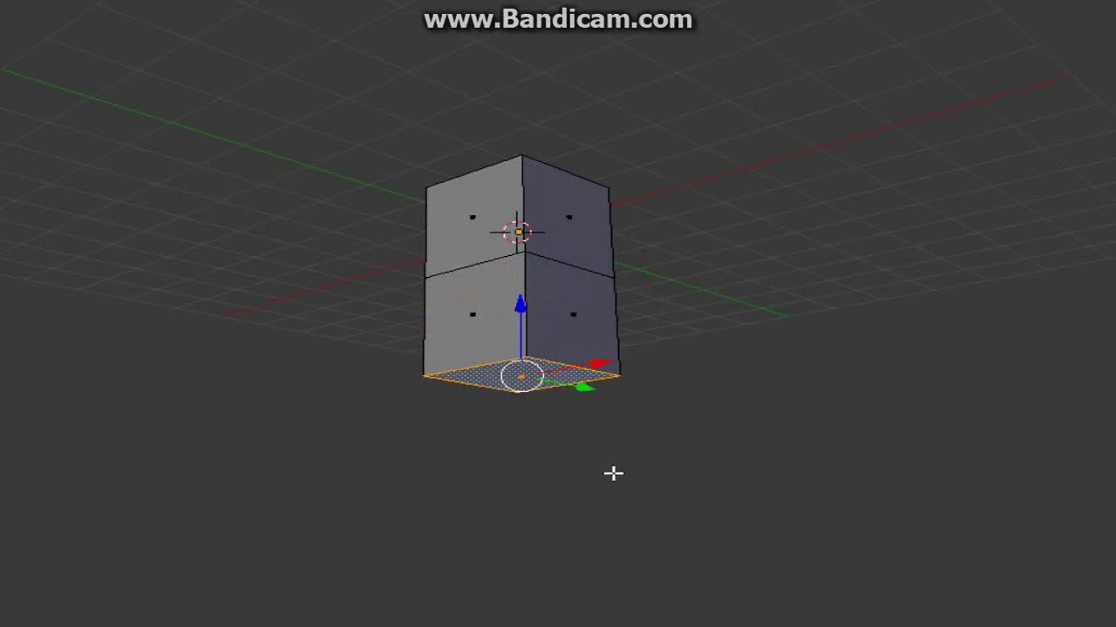
# Repeat the downward extrusion of the bottom face twice to form a four-segment column, and return to Object Mode
pyautogui.hotkey('shift', 'r')
pyautogui.scroll(-4, 614, 474)
pyautogui.moveTo(613, 473); pyautogui.dragTo(511, 511, button='middle')
pyautogui.scroll(4, 447, 480)
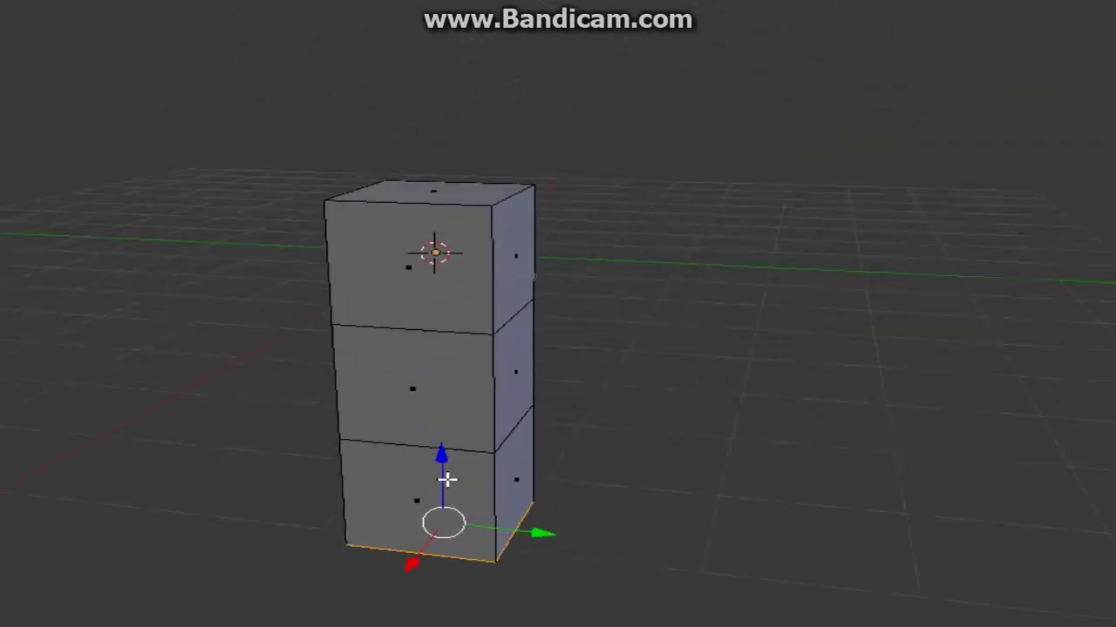
pyautogui.moveTo(448, 479); pyautogui.dragTo(665, 361, button='middle')
pyautogui.scroll(-4, 665, 360)
pyautogui.moveTo(585, 406); pyautogui.dragTo(578, 473, button='middle')
pyautogui.scroll(3, 435, 503)
pyautogui.scroll(-2, 515, 511)
pyautogui.moveTo(515, 511); pyautogui.dragTo(575, 441, button='middle')
pyautogui.scroll(3, 626, 410)
pyautogui.hotkey('shift', 'r')
pyautogui.scroll(-4, 453, 423)
pyautogui.press('Tab')
pyautogui.scroll(3, 575, 441)
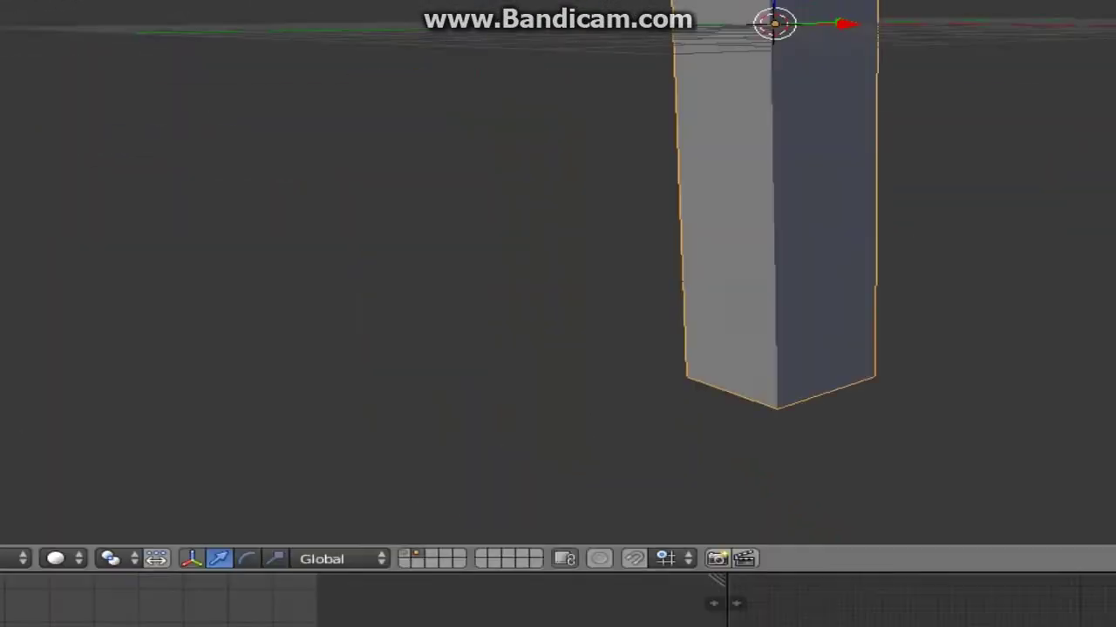
# Set the viewport shading to Material and enlarge the node editor area
pyautogui.click(128, 545)
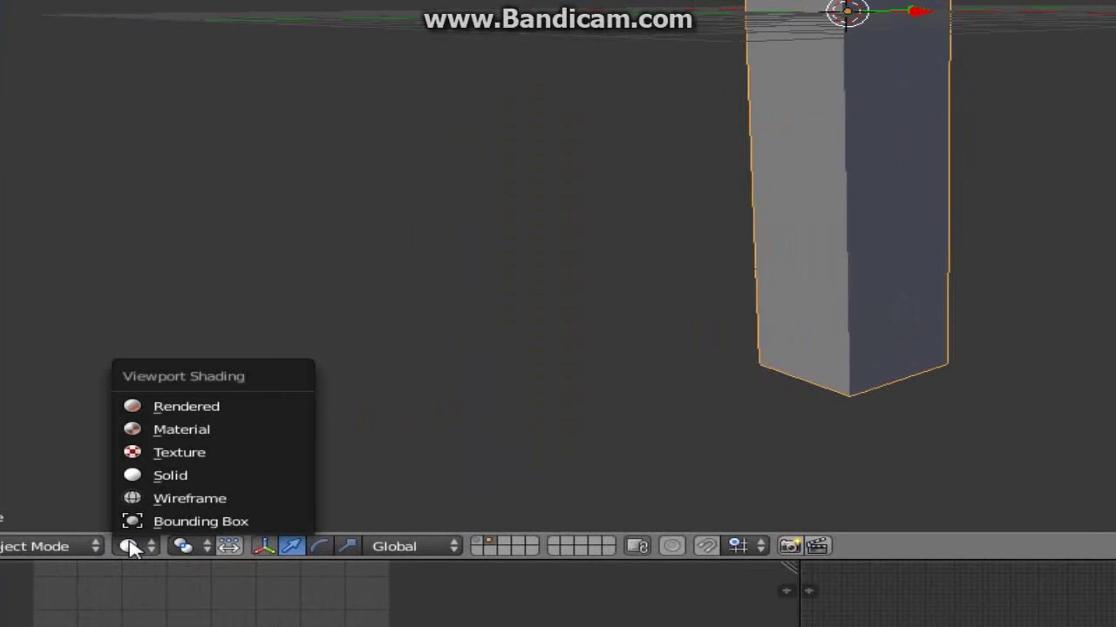
pyautogui.click(188, 433)
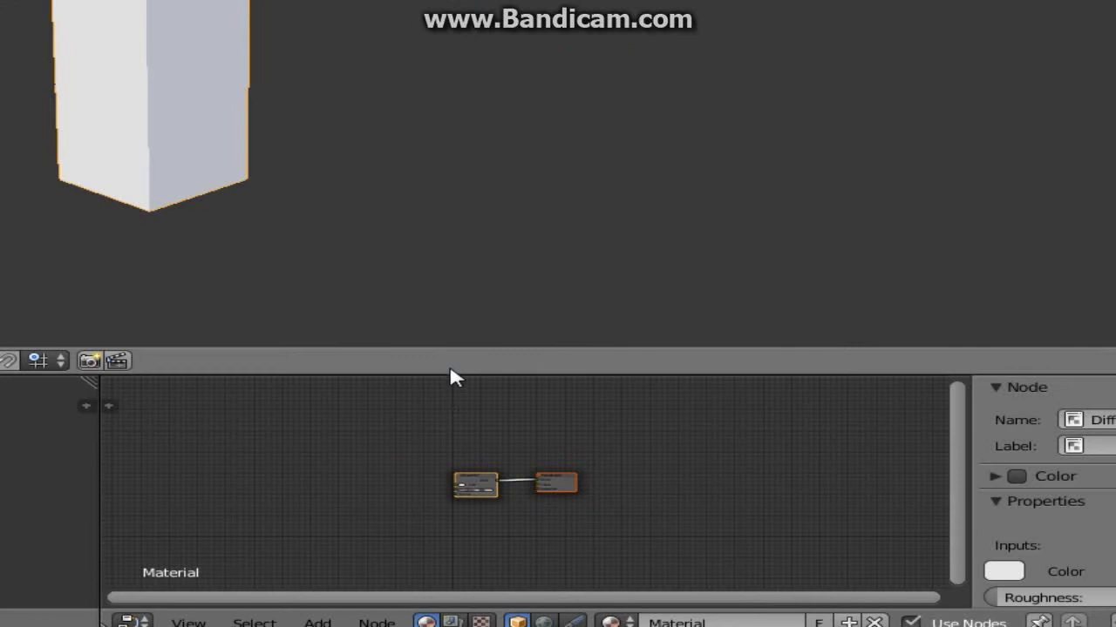
pyautogui.moveTo(450, 346); pyautogui.dragTo(439, 184)
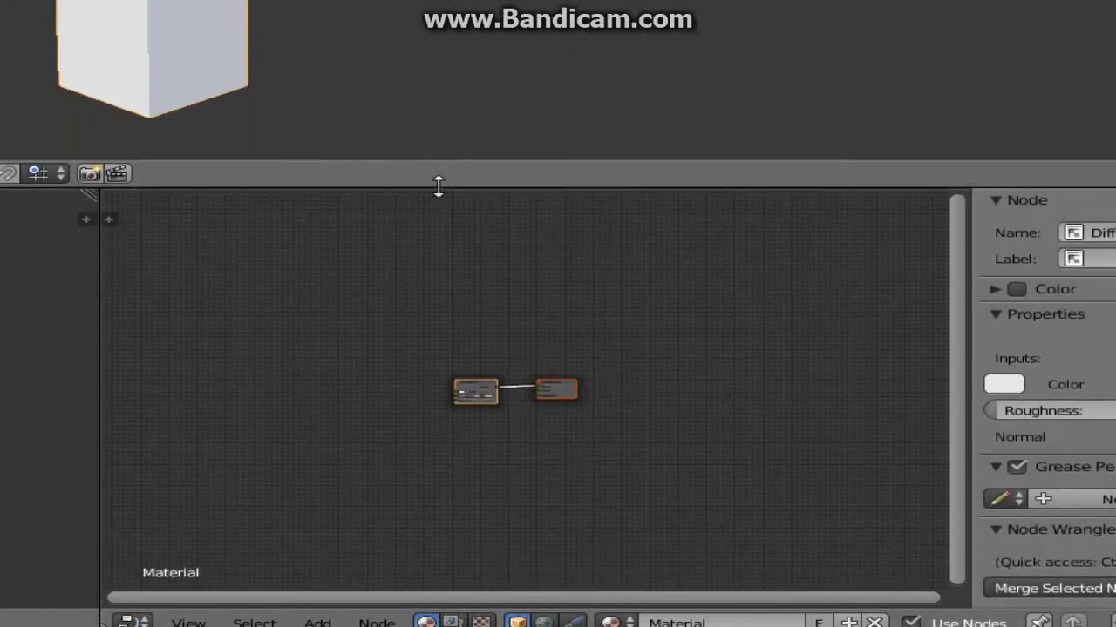
pyautogui.moveTo(100, 317); pyautogui.dragTo(0, 317)
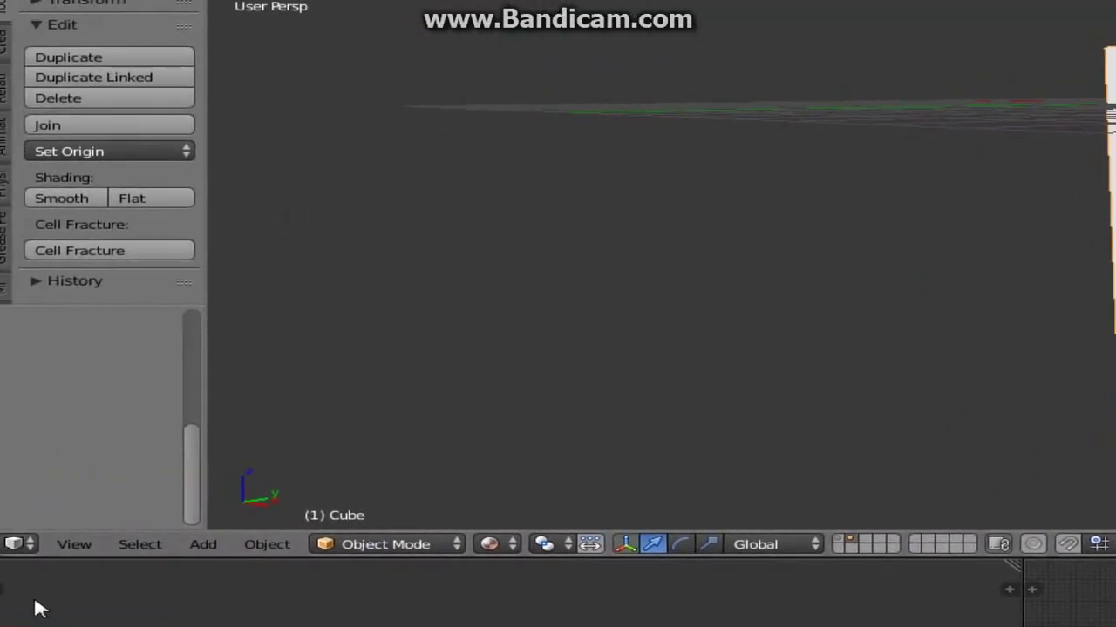
pyautogui.click(17, 543)
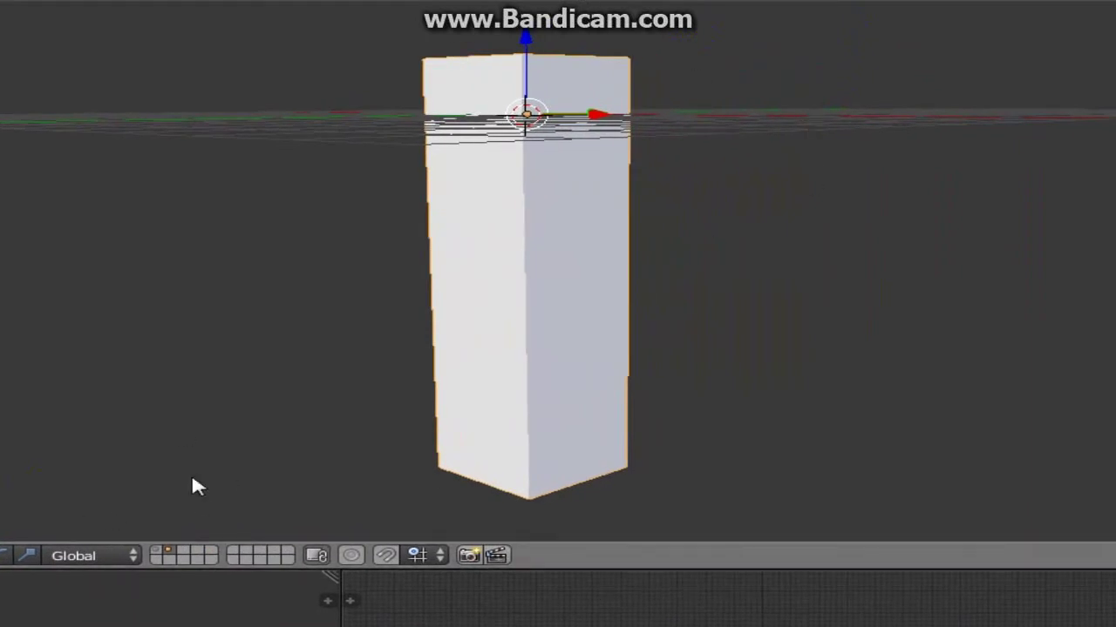
# Check the column from several sides and put it in Edit Mode
pyautogui.moveTo(610, 214); pyautogui.dragTo(553, 254, button='middle')
pyautogui.scroll(-3, 642, 241)
pyautogui.scroll(3, 610, 291)
pyautogui.moveTo(610, 292); pyautogui.dragTo(578, 173, button='middle')
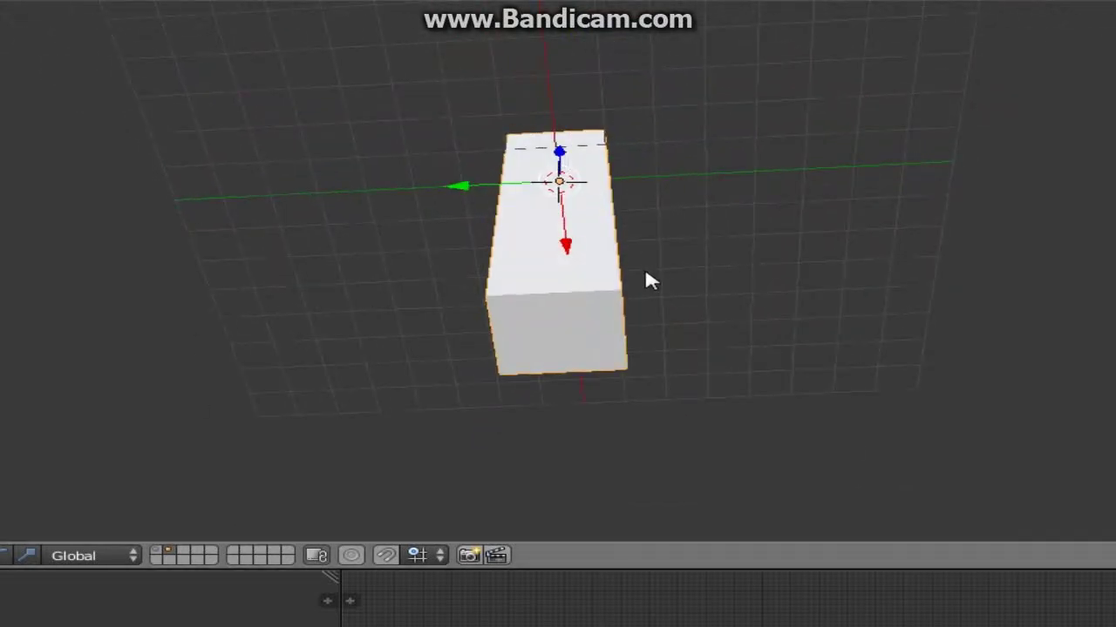
pyautogui.moveTo(650, 278); pyautogui.dragTo(722, 436, button='middle')
pyautogui.scroll(2, 653, 249)
pyautogui.press('Tab')
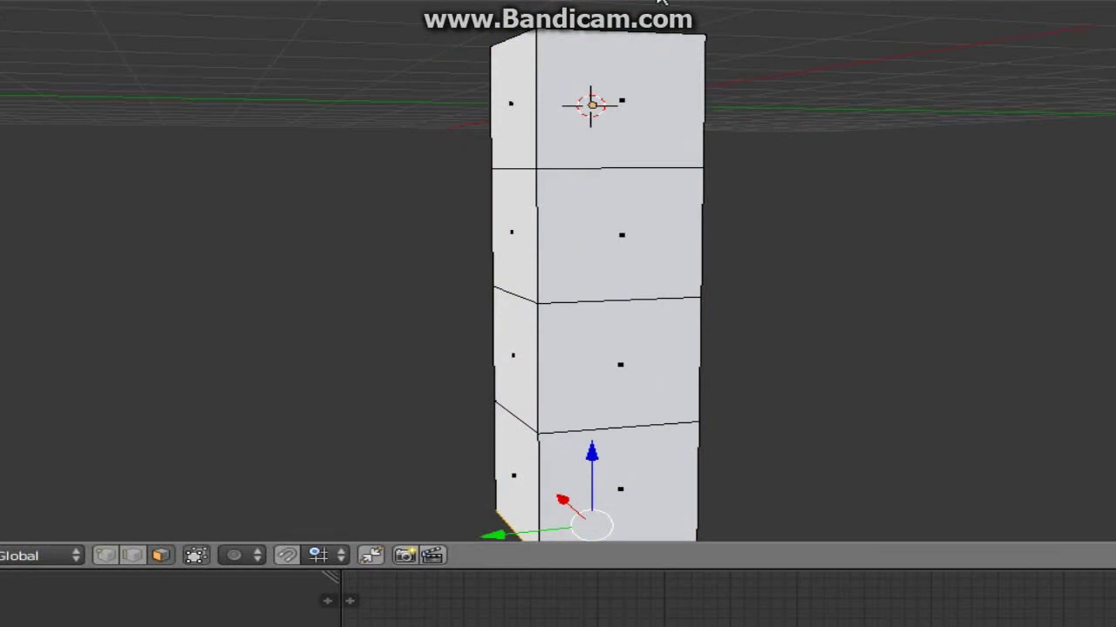
# Make room before the Diffuse BSDF node in the column's material and add an Image Texture node there
pyautogui.moveTo(423, 409); pyautogui.dragTo(558, 414, button='middle')
pyautogui.scroll(7, 571, 414)
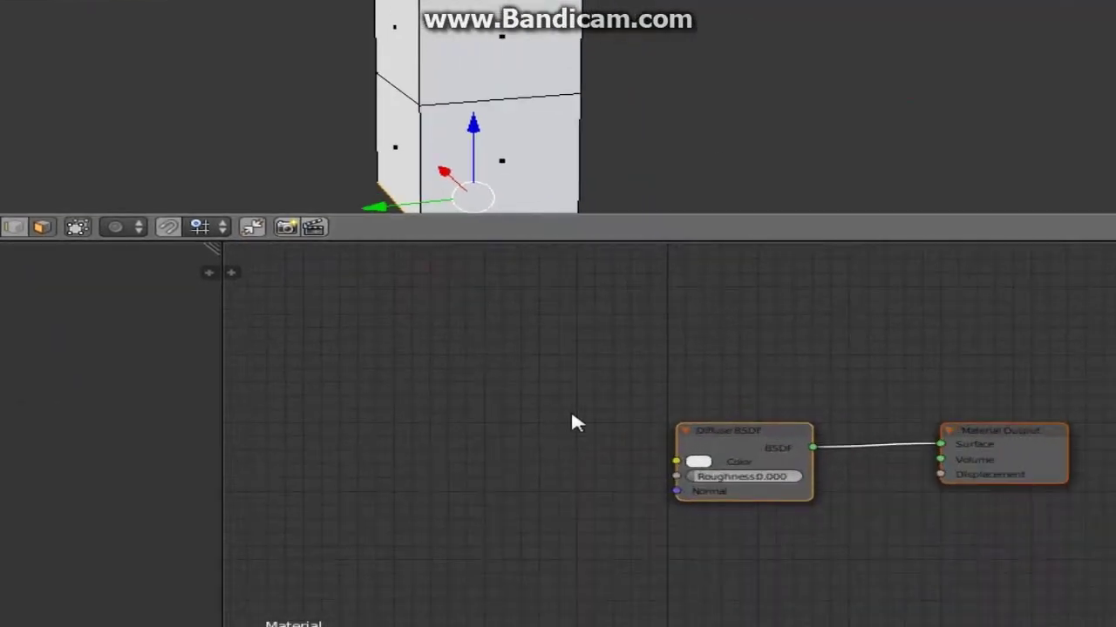
pyautogui.moveTo(765, 429); pyautogui.dragTo(861, 426)
pyautogui.moveTo(423, 422); pyautogui.dragTo(464, 420, button='middle')
pyautogui.hotkey('shift', 'a')
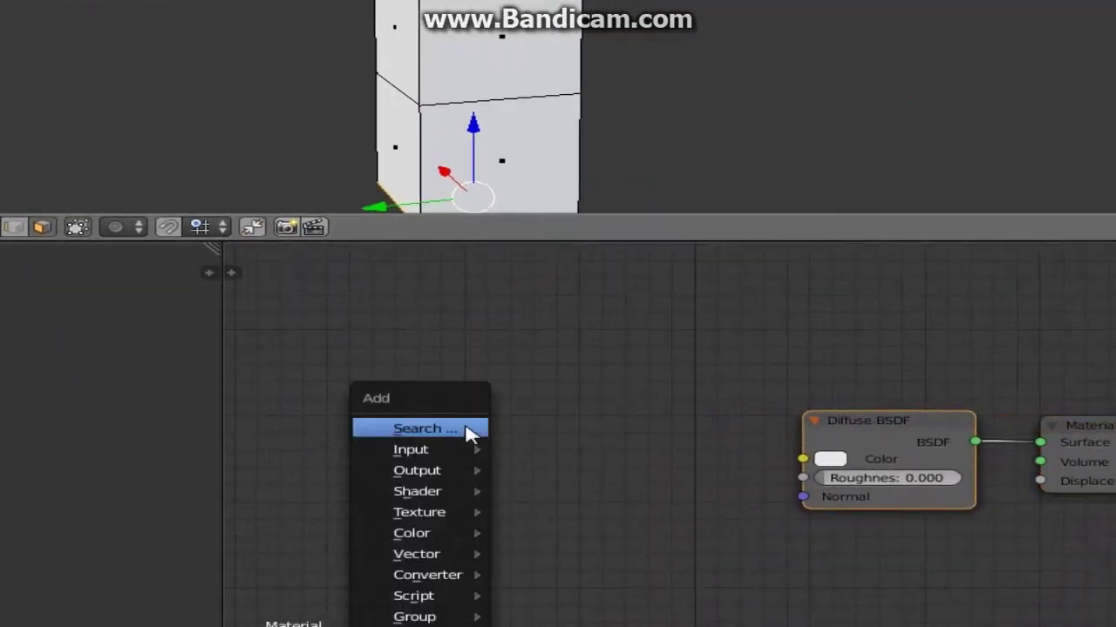
pyautogui.moveTo(460, 521)
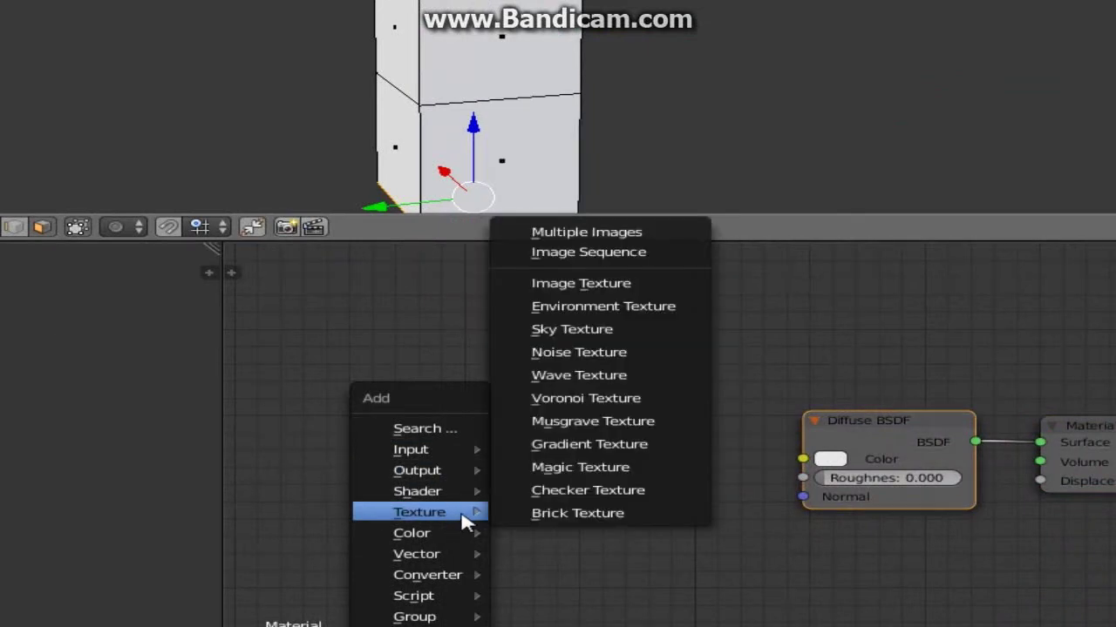
pyautogui.click(576, 283)
pyautogui.click(534, 405)
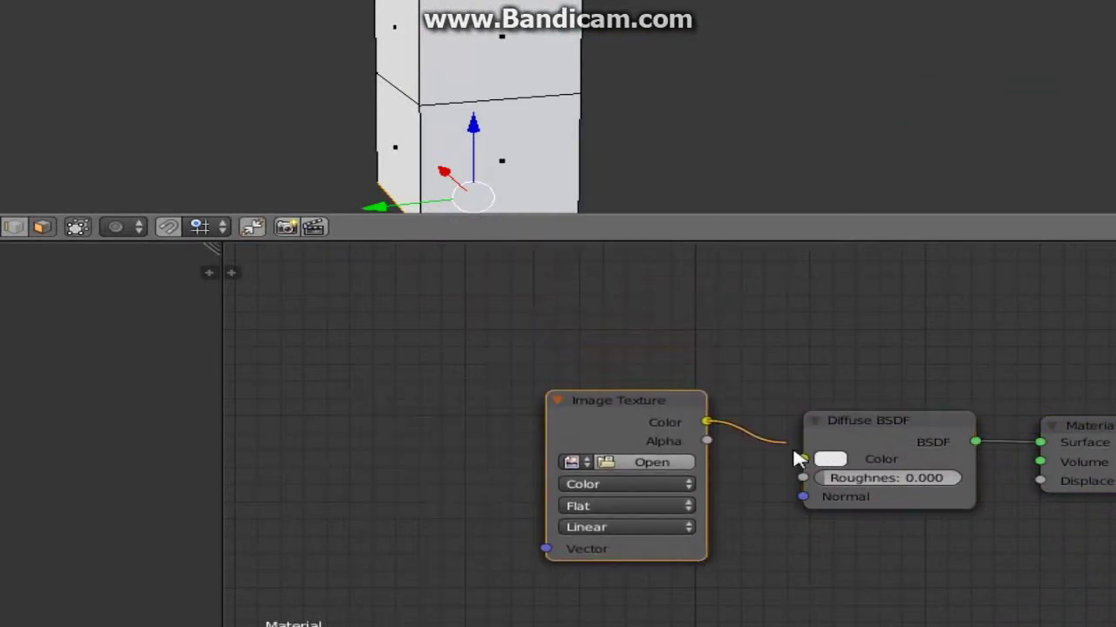
# Connect the Image Texture's Color output to the Diffuse BSDF's Color input and check that the render engine is Cycles Render
pyautogui.moveTo(798, 460); pyautogui.dragTo(802, 459)
pyautogui.moveTo(621, 400); pyautogui.dragTo(643, 405)
pyautogui.scroll(4, 642, 406)
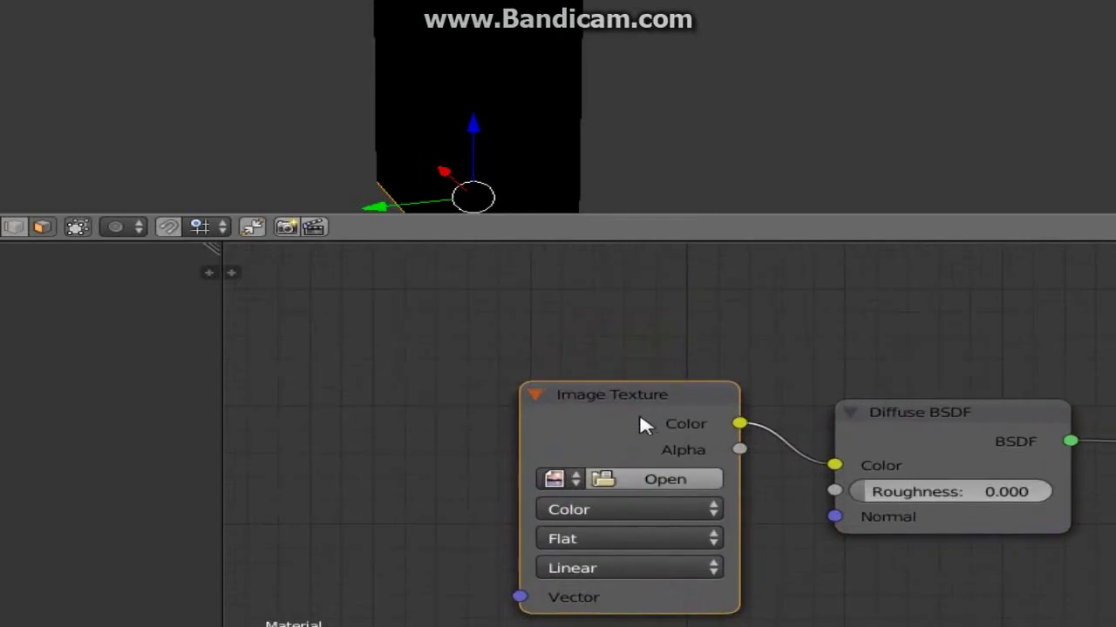
pyautogui.moveTo(639, 413); pyautogui.dragTo(611, 385, button='middle')
pyautogui.click(939, 393)
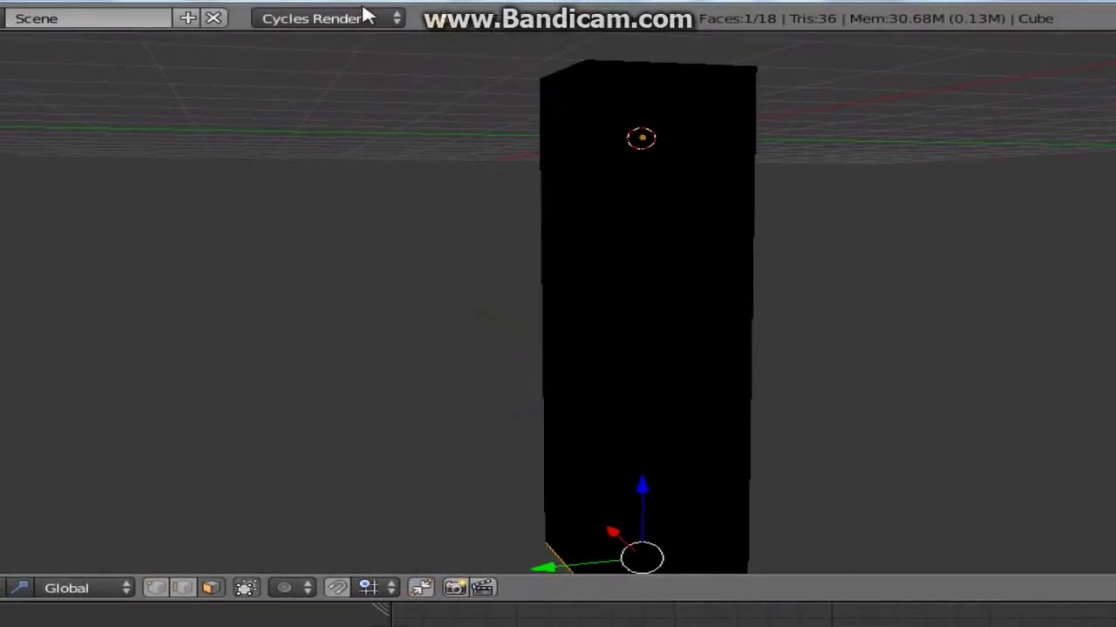
pyautogui.click(298, 19)
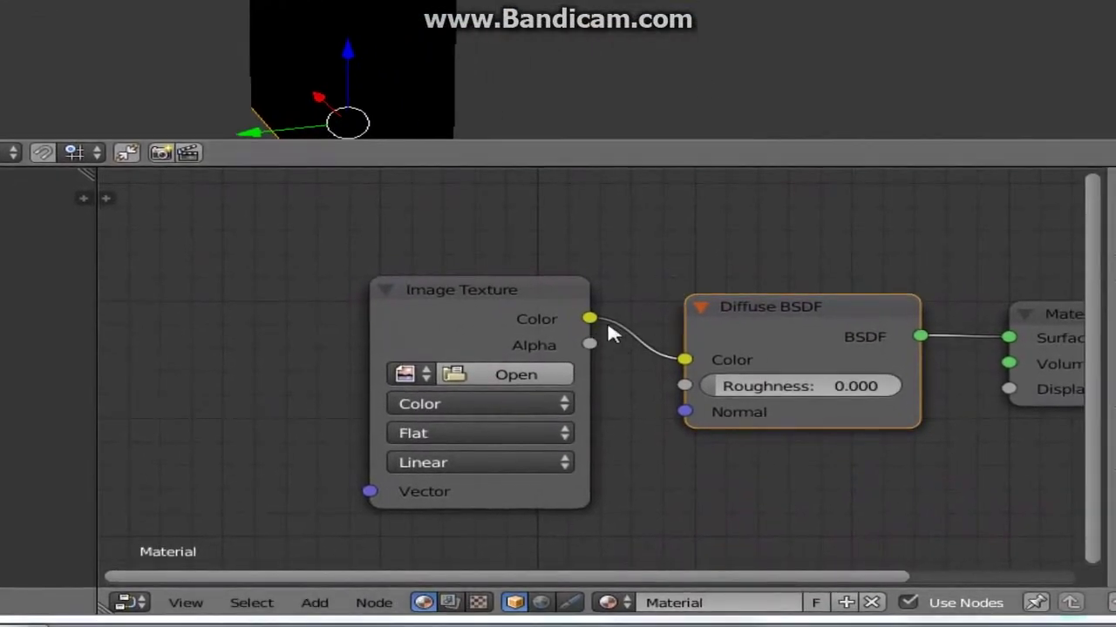
# Set the Image Texture node's interpolation to Closest
pyautogui.moveTo(695, 436); pyautogui.dragTo(579, 392, button='middle')
pyautogui.scroll(4, 541, 397)
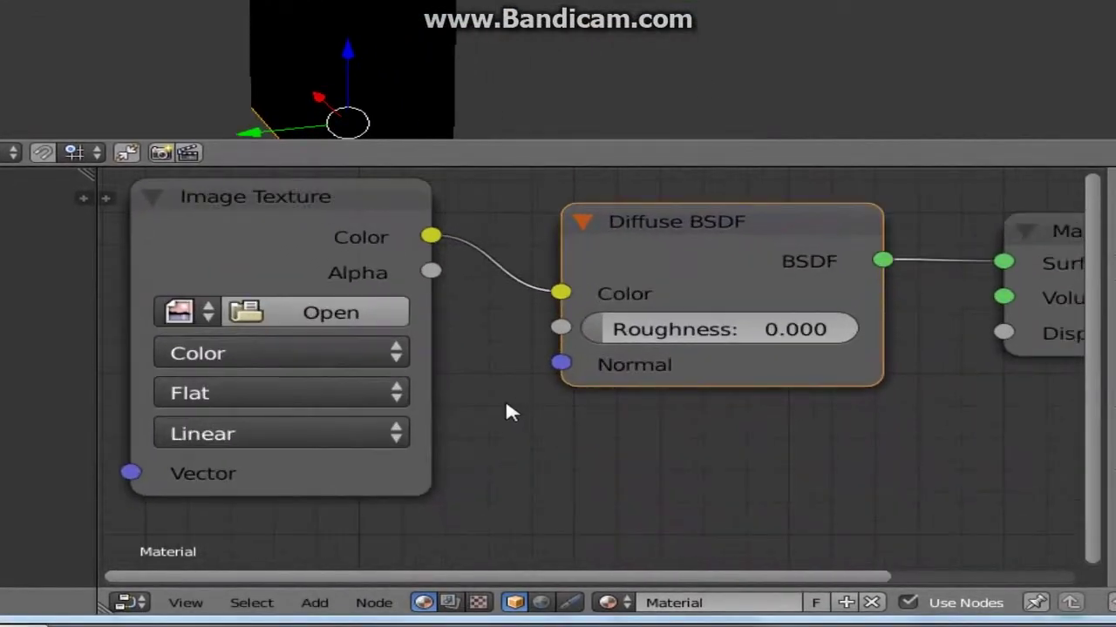
pyautogui.scroll(-2, 505, 401)
pyautogui.click(323, 389)
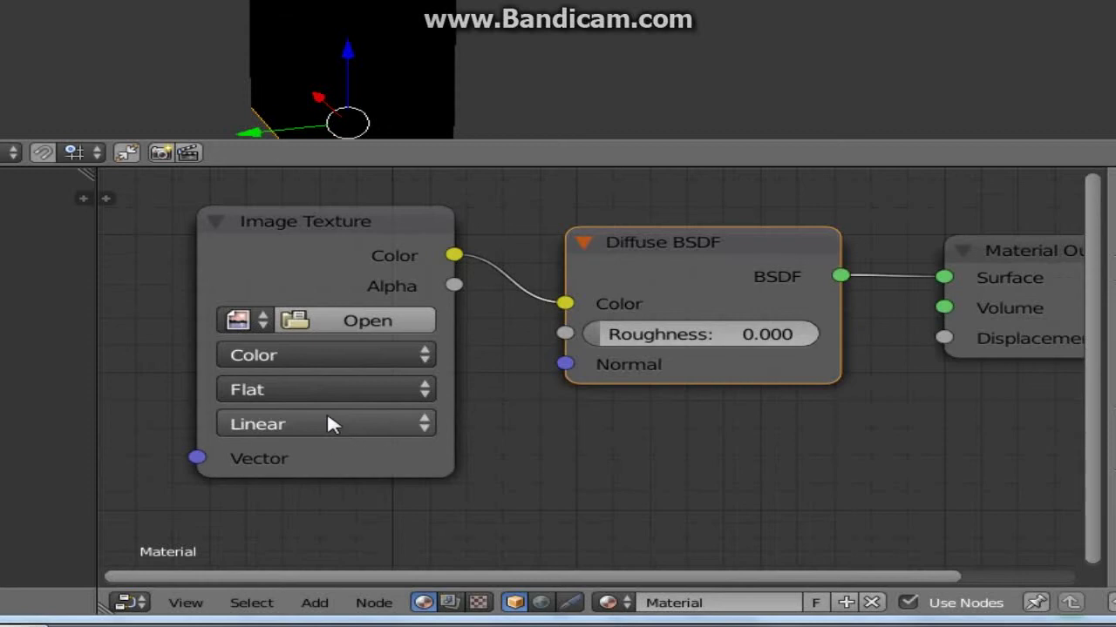
pyautogui.click(331, 424)
pyautogui.click(306, 360)
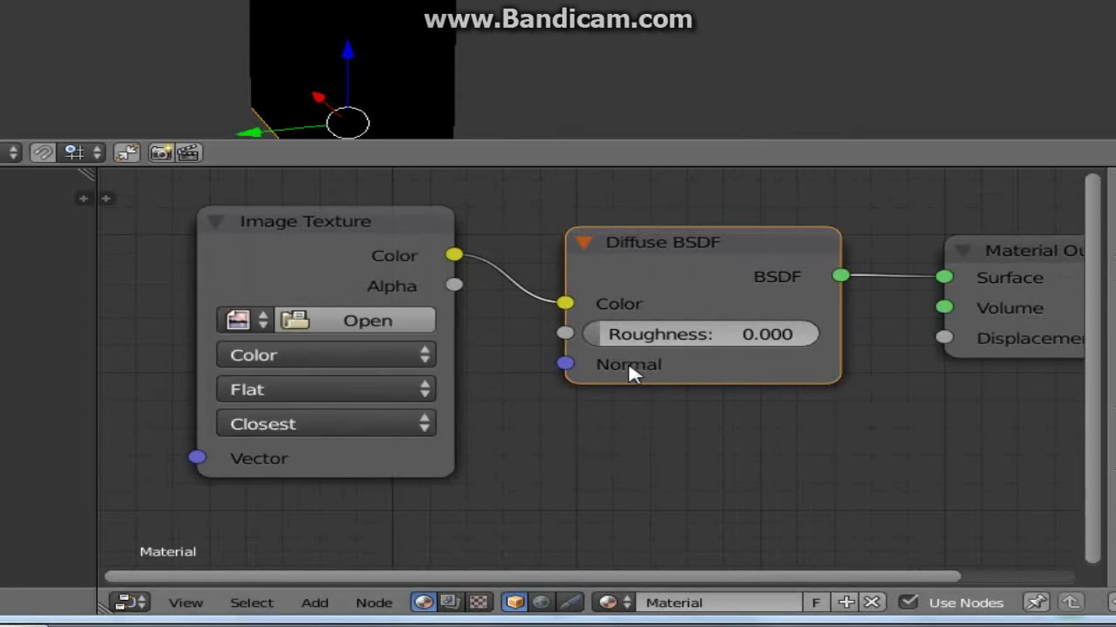
# Load stone.png from the block textures in the bookmarked 1.8 MC textures folder into the Image Texture node
pyautogui.moveTo(576, 528)
pyautogui.mouseDown(button='middle')
pyautogui.moveTo(576, 459)
pyautogui.moveTo(595, 537)
pyautogui.mouseUp(button='middle')
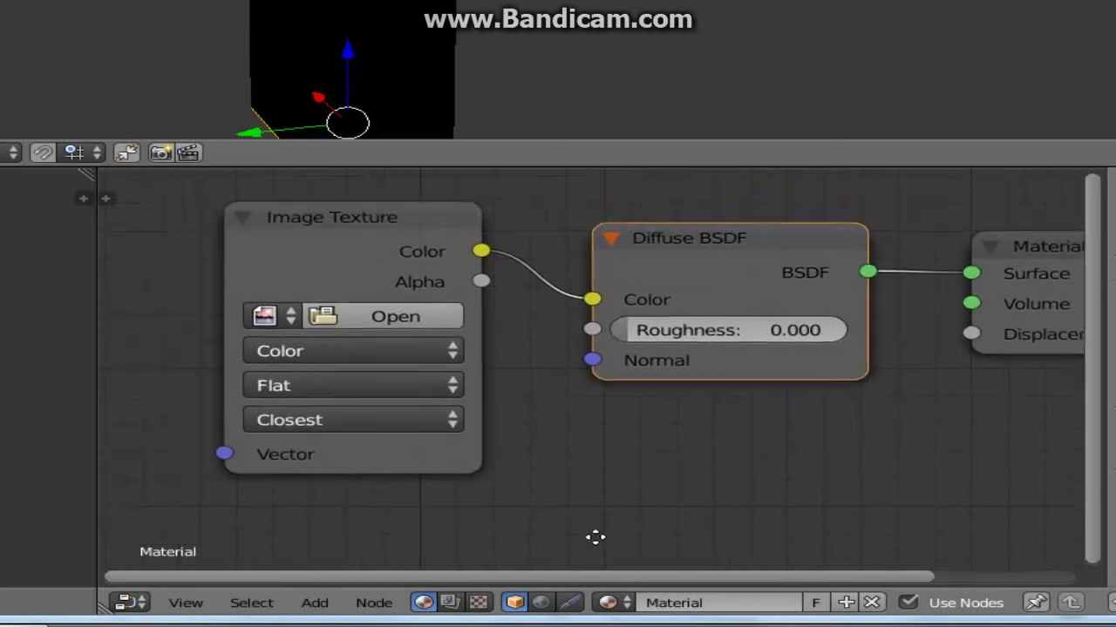
pyautogui.click(370, 318)
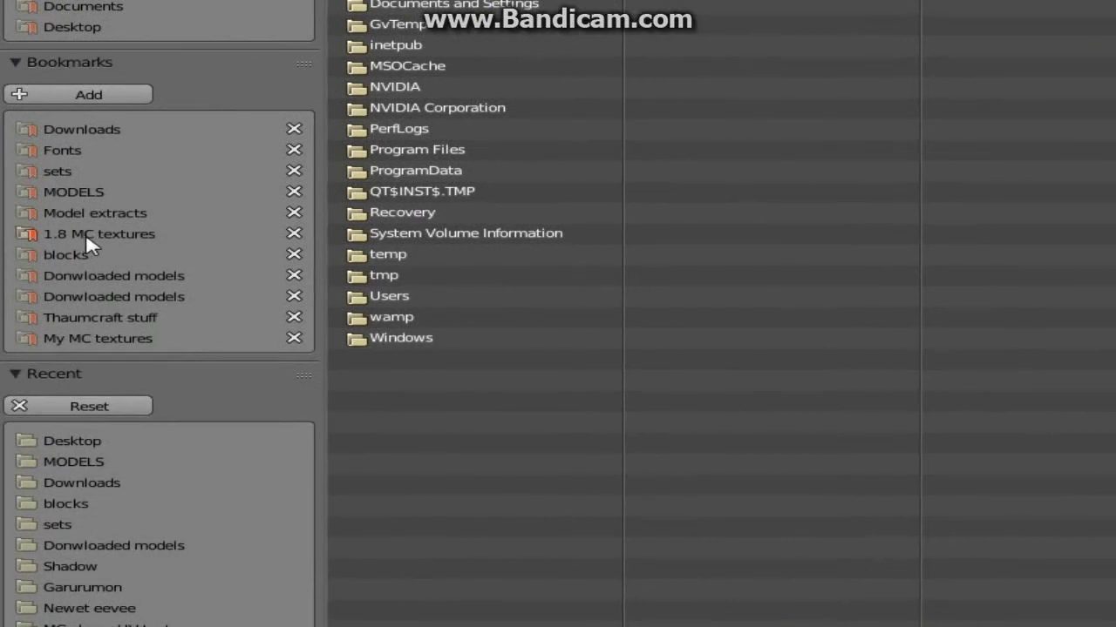
pyautogui.click(85, 233)
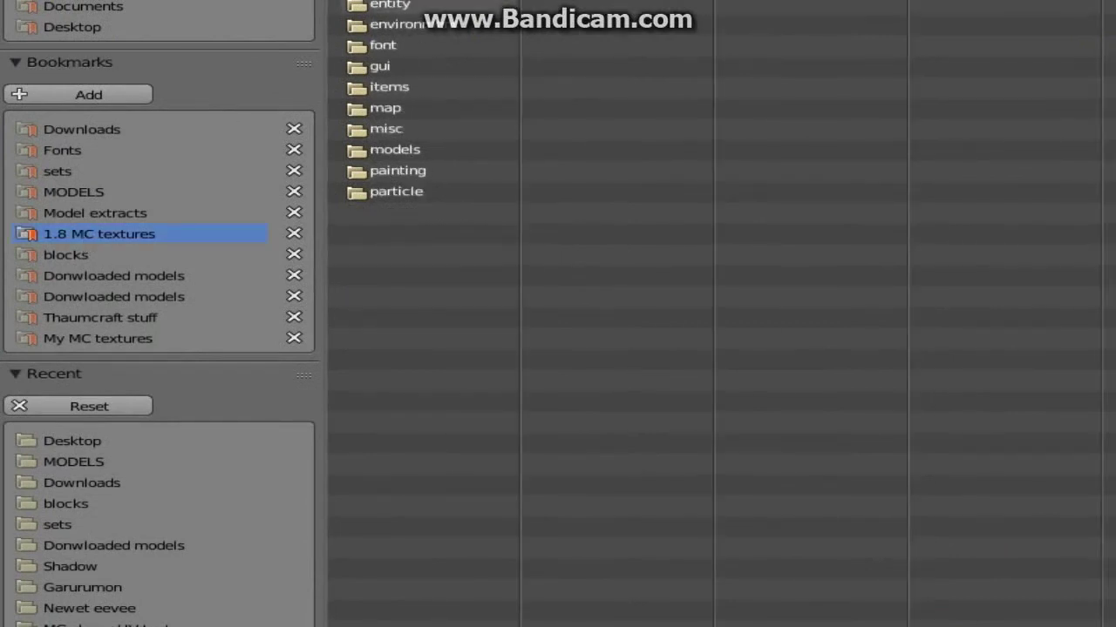
pyautogui.doubleClick(303, 69)
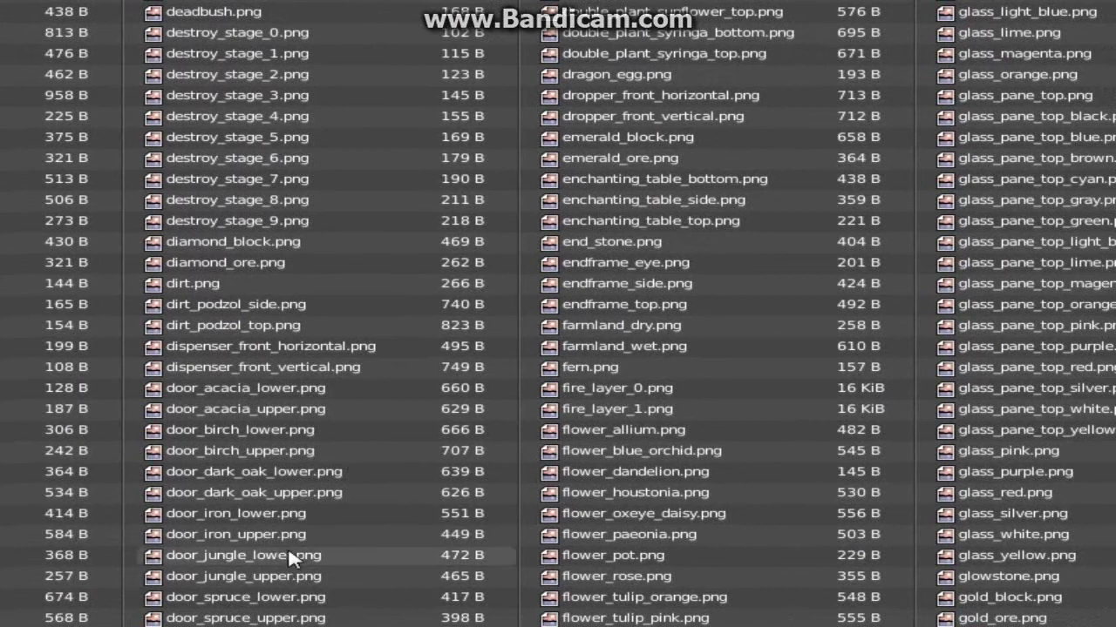
pyautogui.hscroll(5, 488, 4)
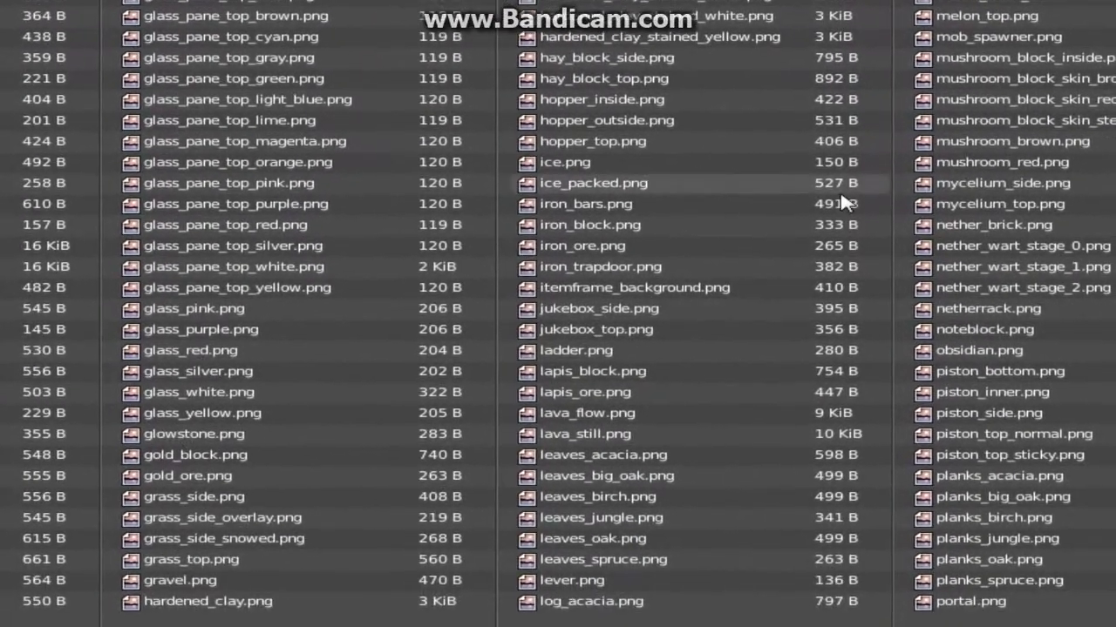
pyautogui.moveTo(818, 295); pyautogui.dragTo(109, 296, button='middle')
pyautogui.hscroll(5, 134, 198)
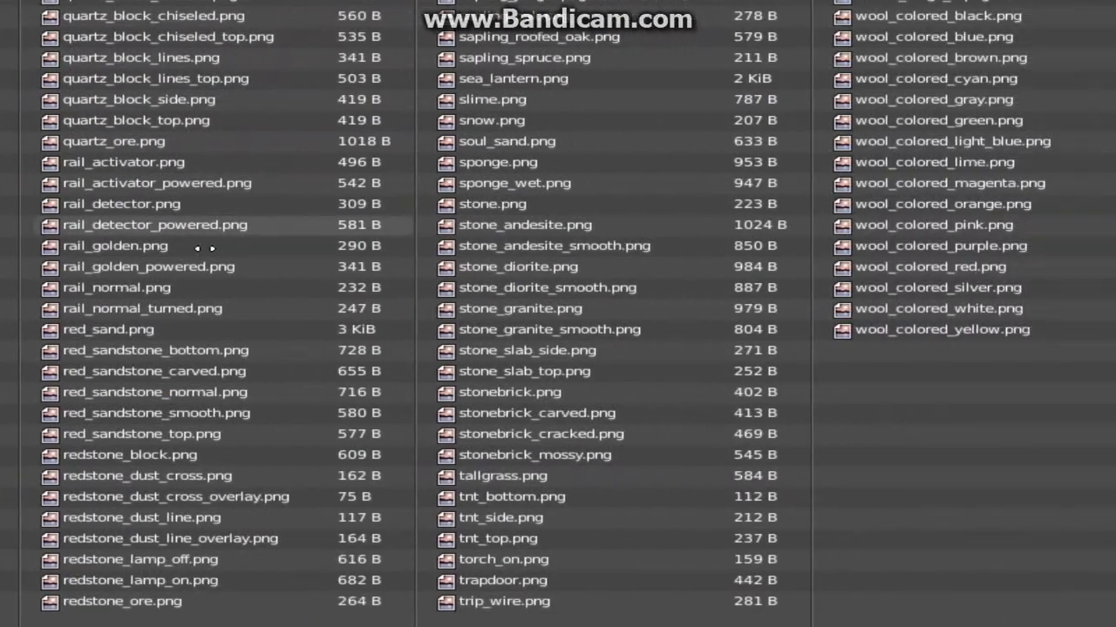
pyautogui.doubleClick(490, 203)
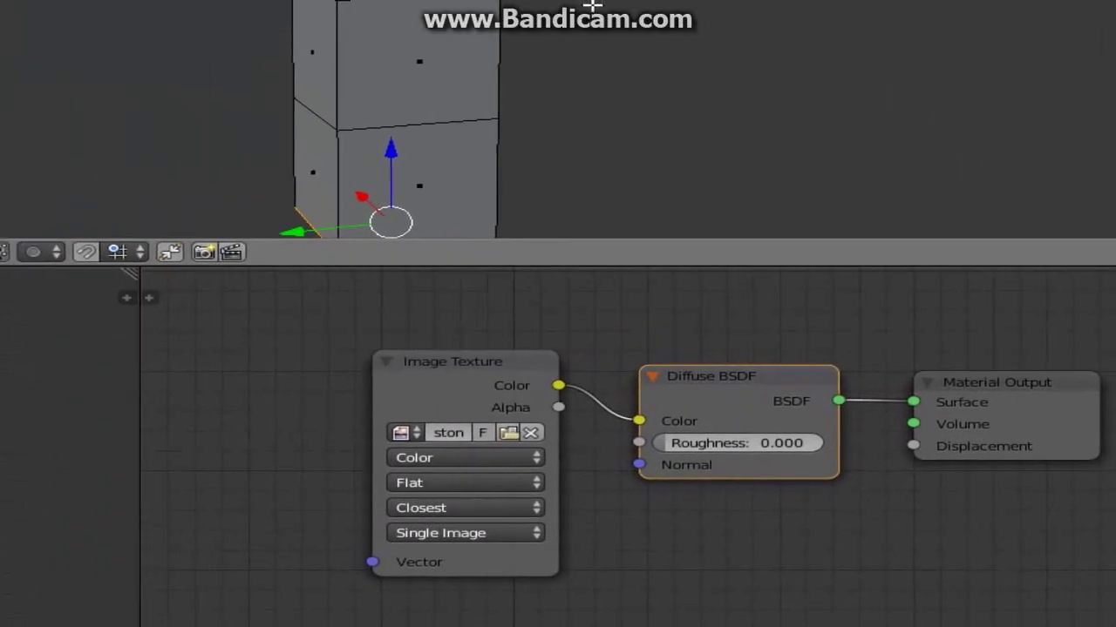
# Select all faces of the column and apply a UV Reset so the stone image fills every face
pyautogui.rightClick(460, 133)
pyautogui.press('a')
pyautogui.press('a')
pyautogui.press('u')
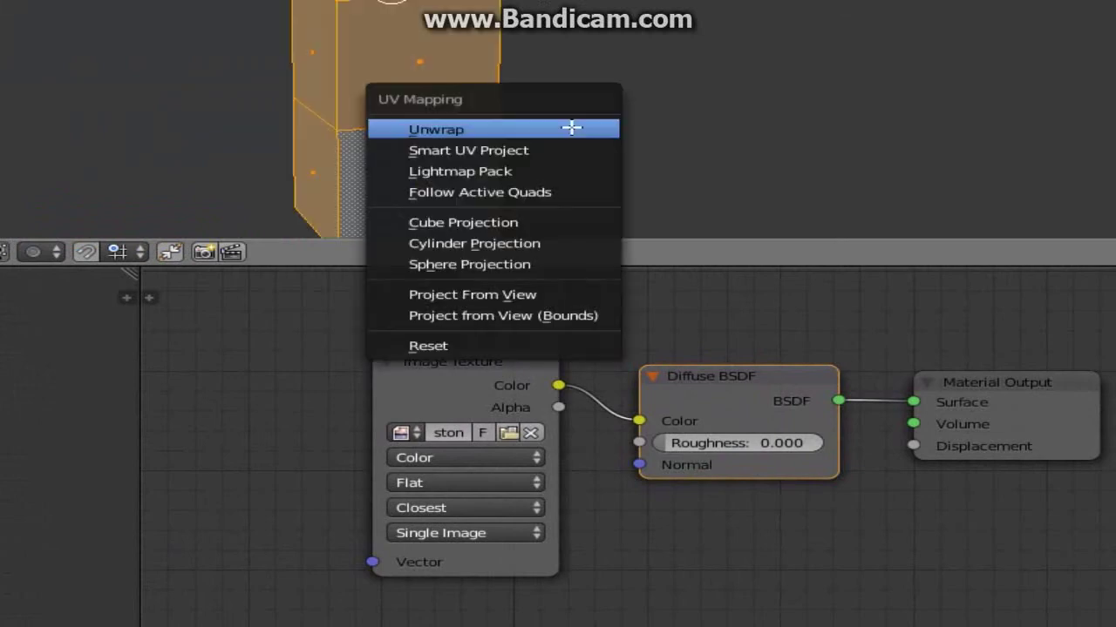
pyautogui.click(489, 344)
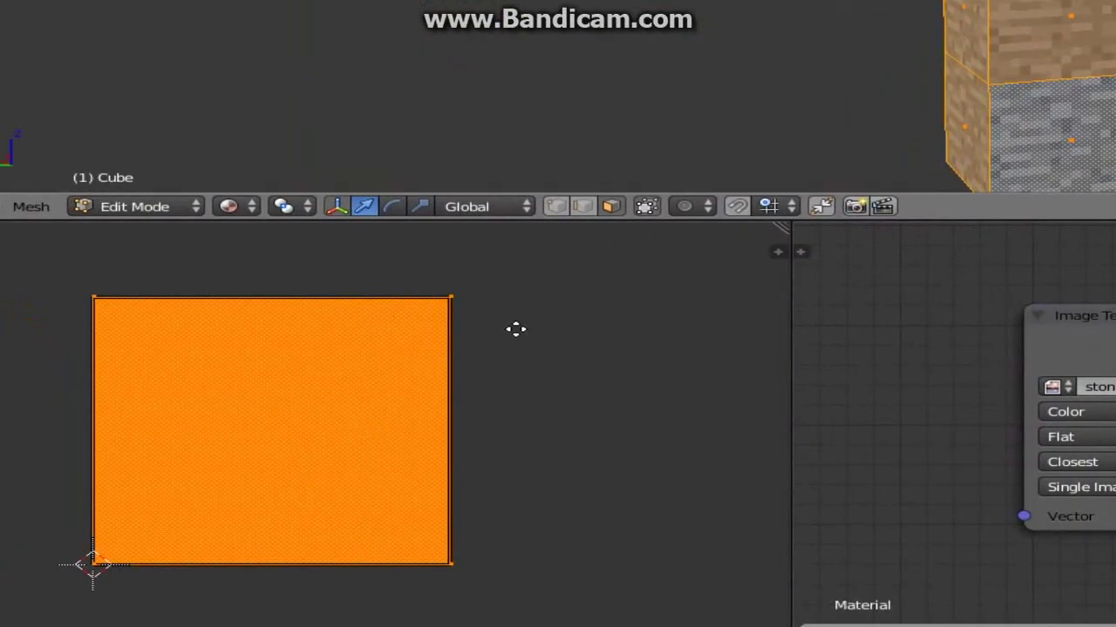
pyautogui.press('a')
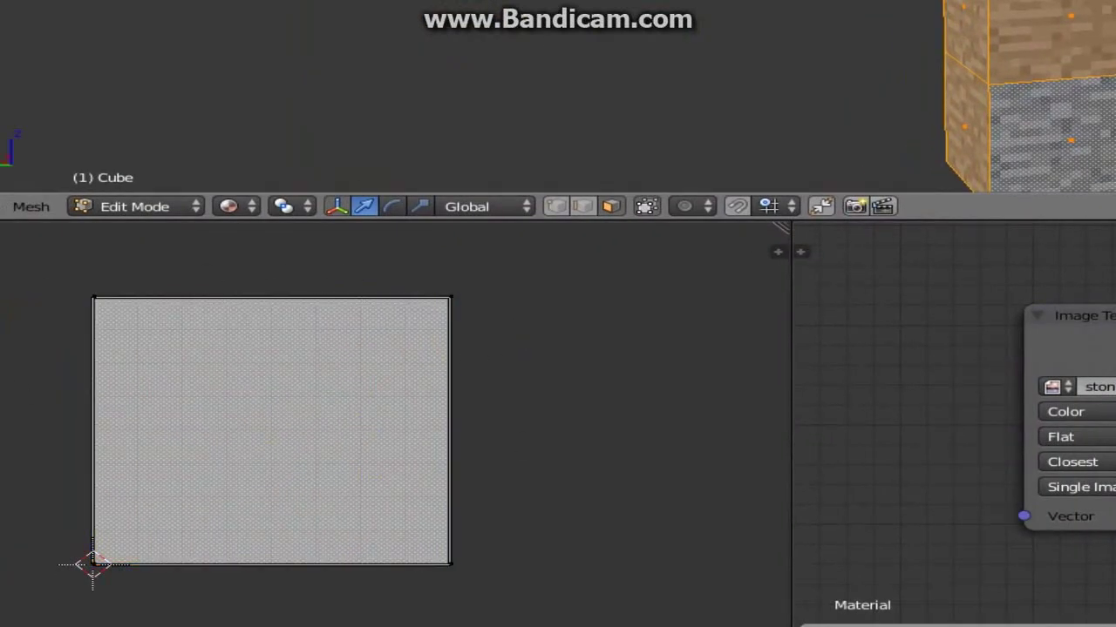
pyautogui.press('Tab')
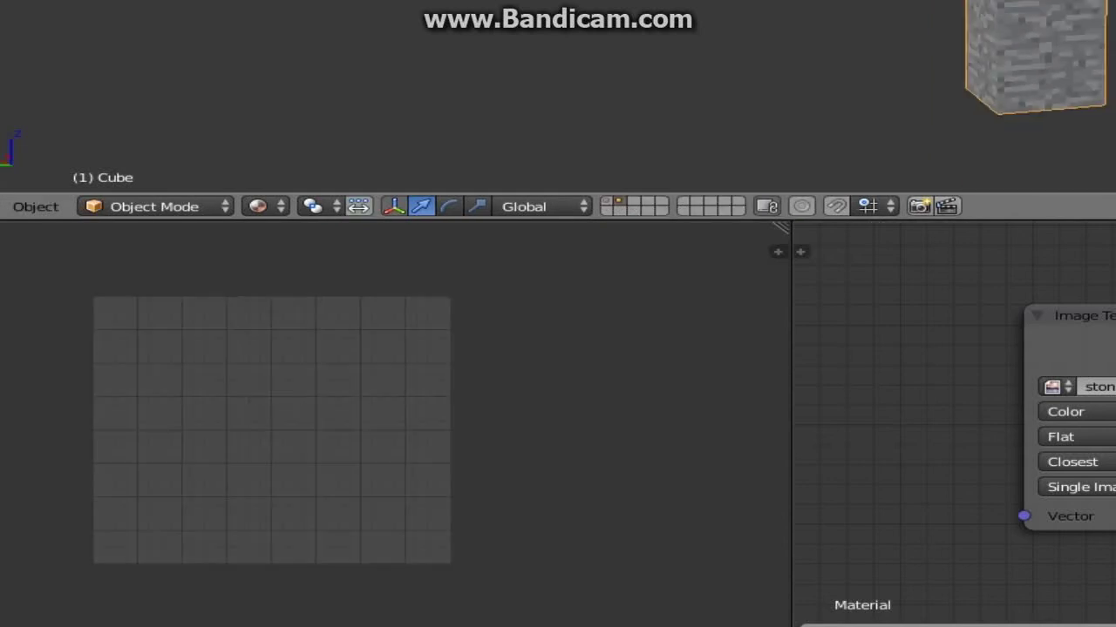
# Select the ring of side faces around the column's second block from the top
pyautogui.press('KP_6')
pyautogui.press('KP_6')
pyautogui.press('KP_6')
pyautogui.press('KP_6')
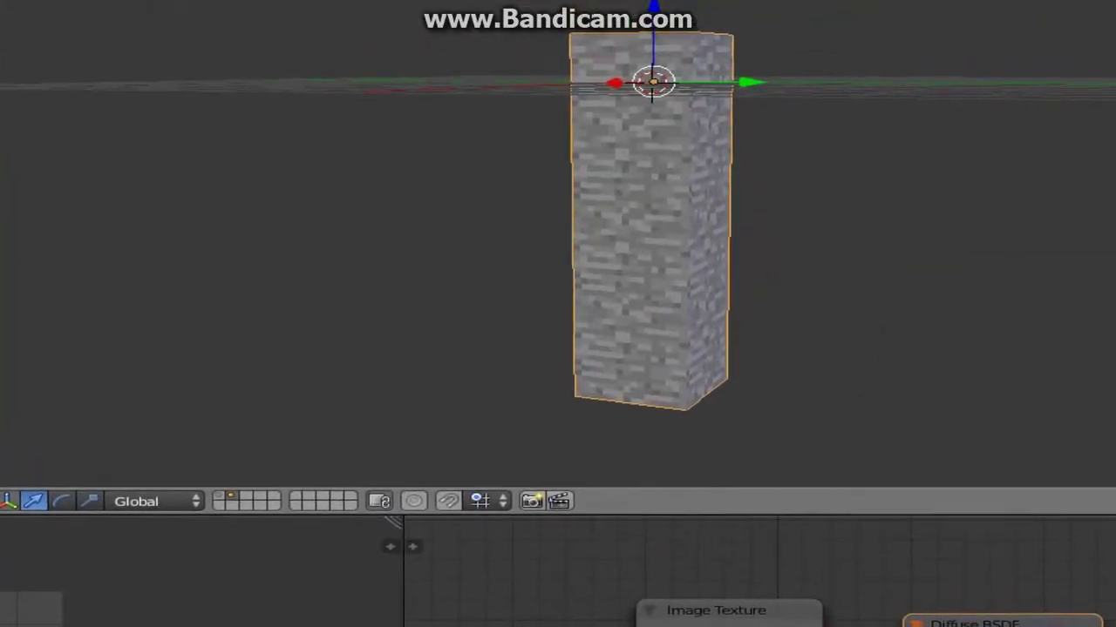
pyautogui.moveTo(699, 206); pyautogui.dragTo(645, 192, button='middle')
pyautogui.press('Tab')
pyautogui.scroll(2, 697, 199)
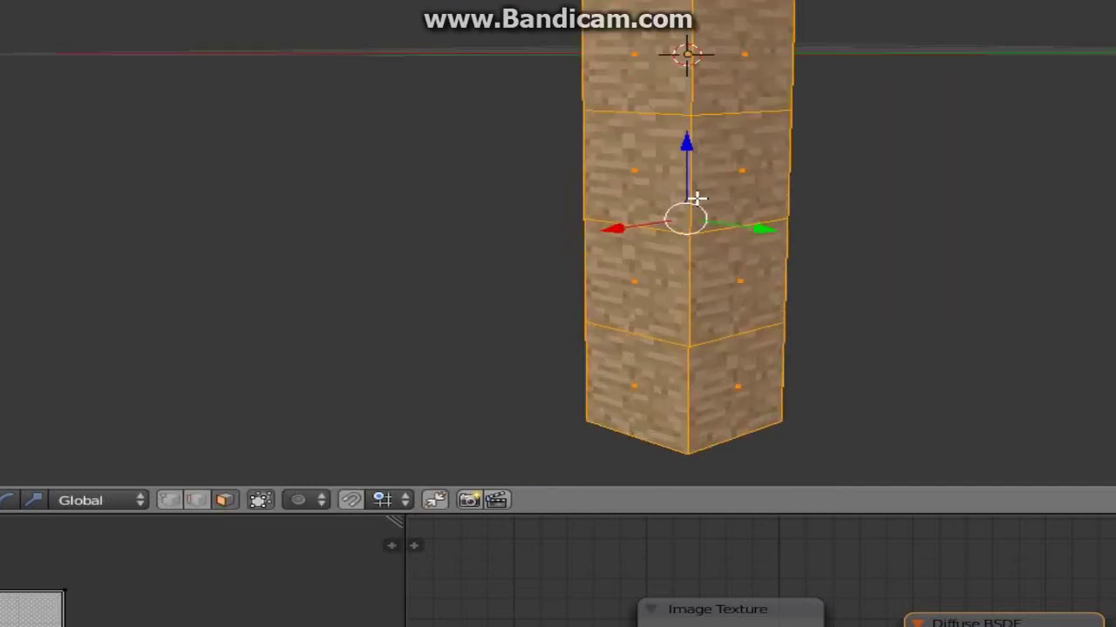
pyautogui.keyDown('alt'); pyautogui.rightClick(717, 154); pyautogui.keyUp('alt')
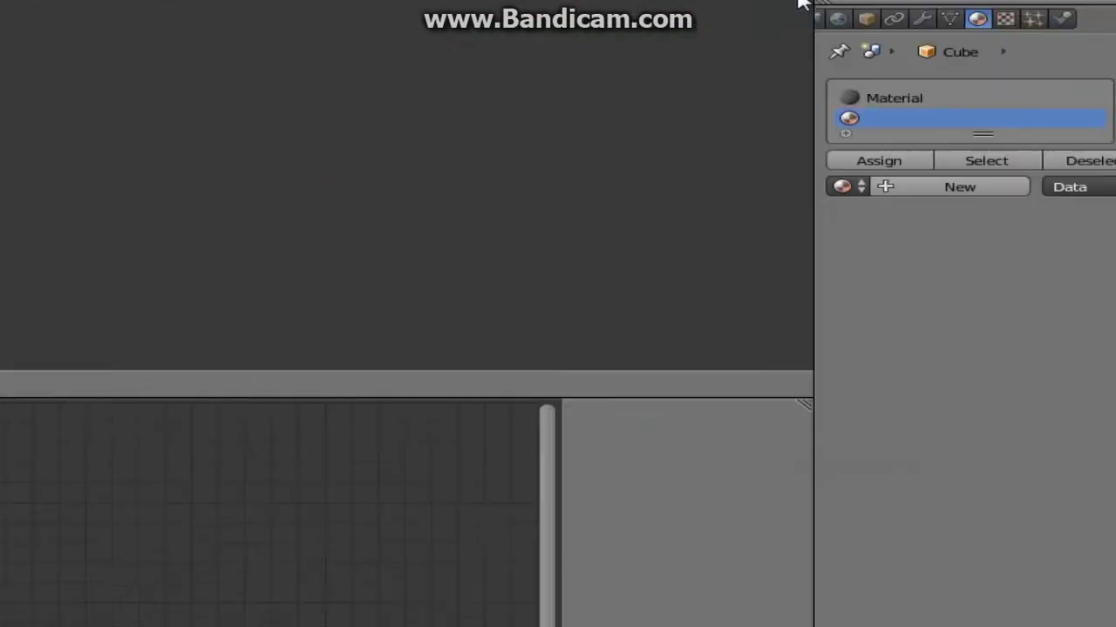
# Fill the column's second material slot with a single-user copy of the stone material
pyautogui.click(824, 203)
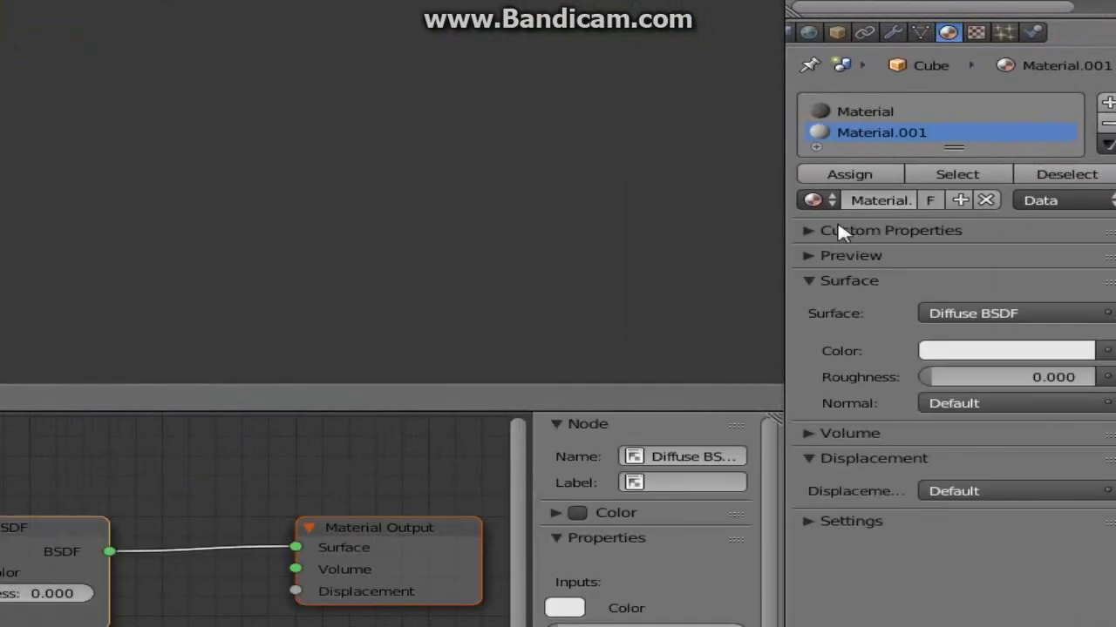
pyautogui.click(744, 201)
pyautogui.click(618, 230)
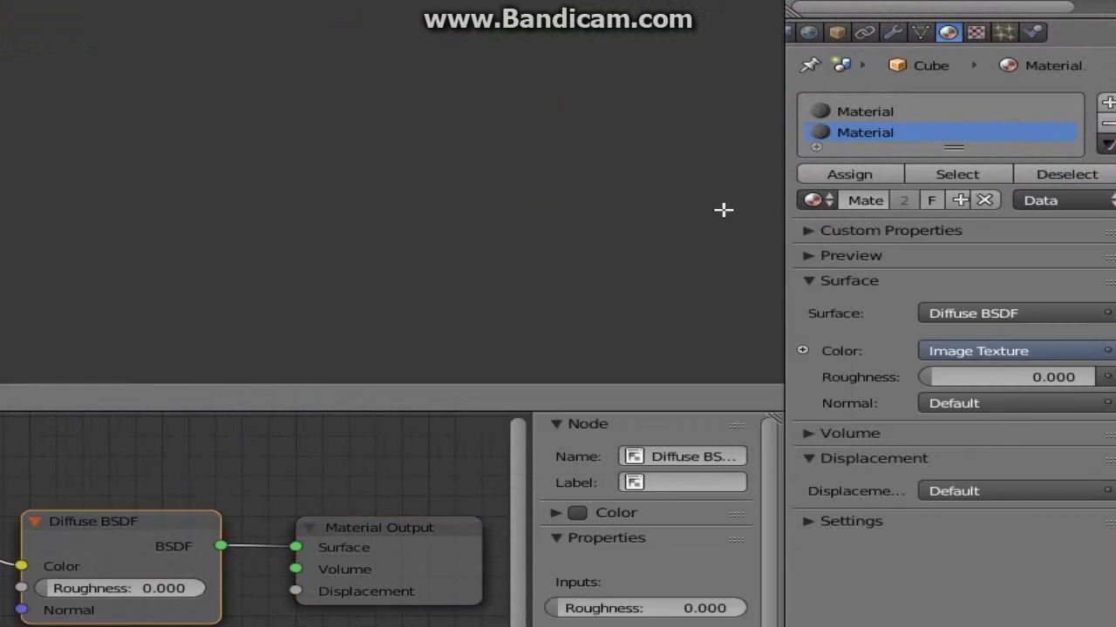
pyautogui.click(961, 203)
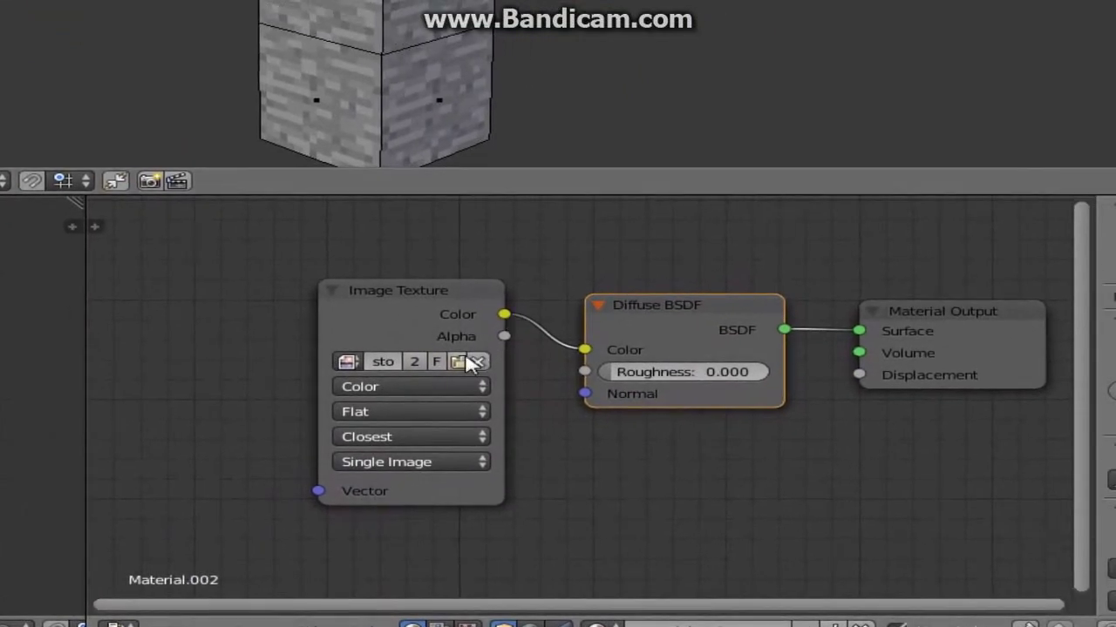
# Load the dirt block texture into the copied material's Image Texture node and return the column to Object Mode
pyautogui.click(465, 360)
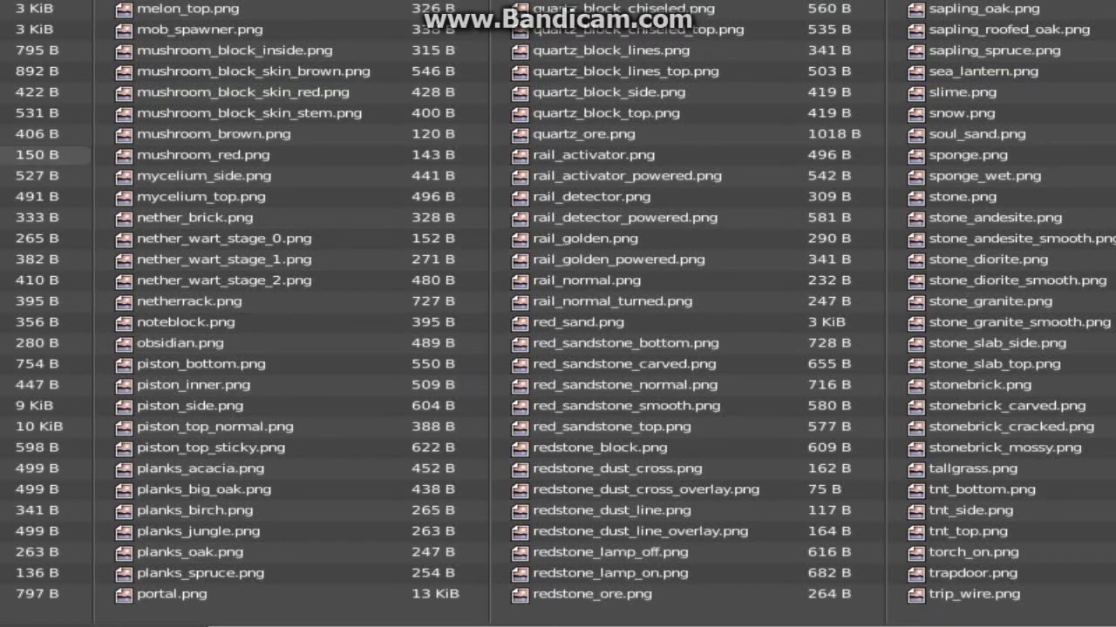
pyautogui.hscroll(-10, 557, 314)
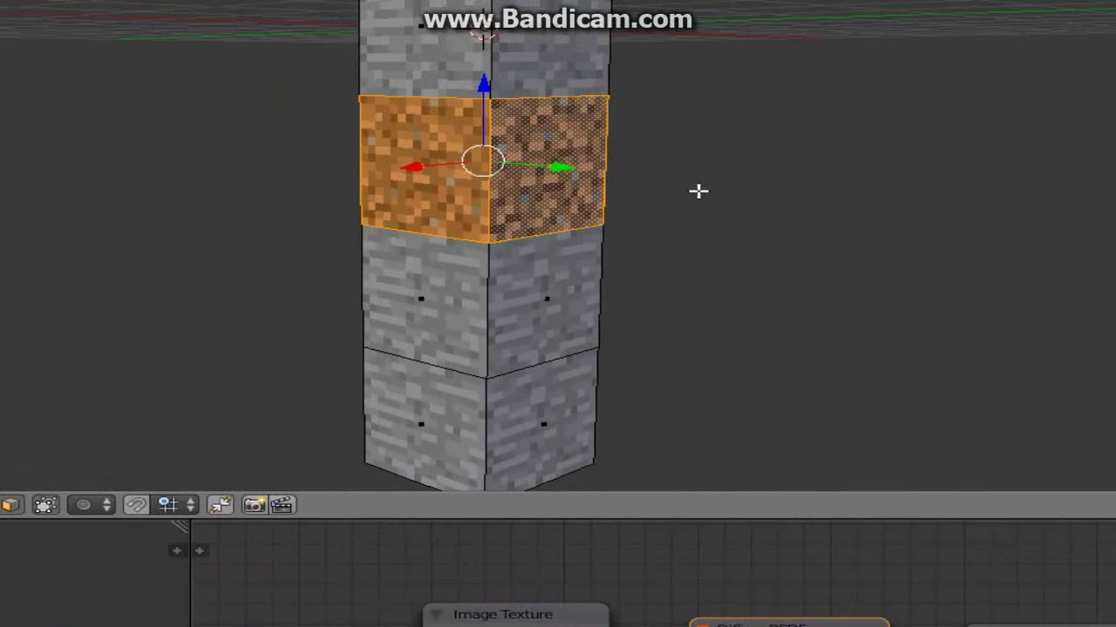
pyautogui.press('Tab')
pyautogui.scroll(-5, 781, 197)
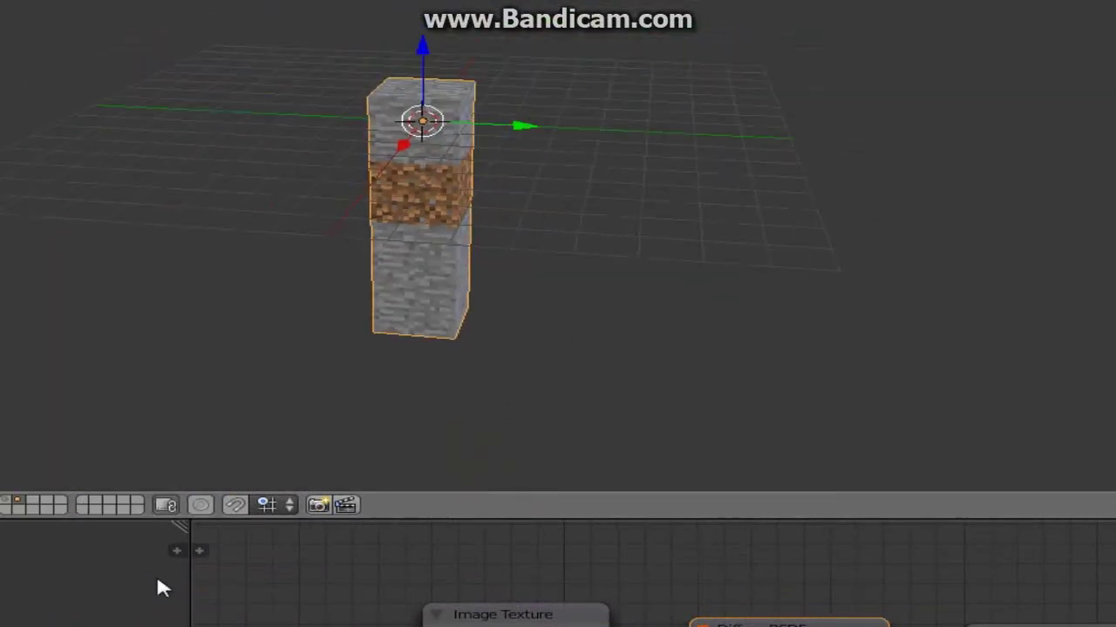
# Show the landscape's layer and set its particle system to render as Object with Cube as the dupli object
pyautogui.click(12, 505)
pyautogui.moveTo(523, 201); pyautogui.dragTo(620, 177, button='middle')
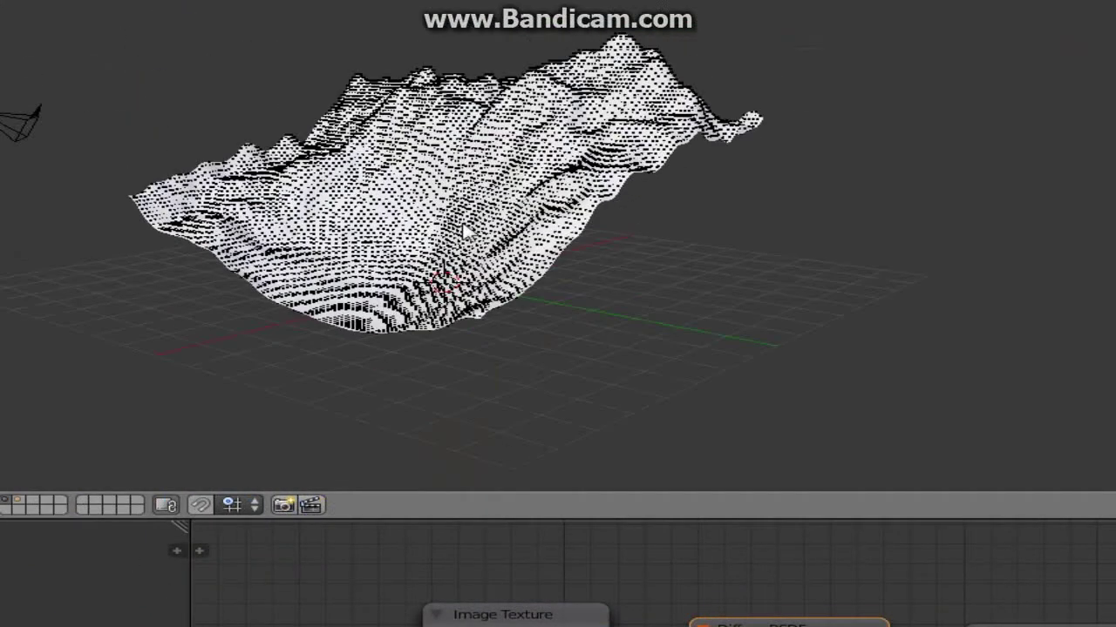
pyautogui.scroll(4, 464, 226)
pyautogui.moveTo(428, 226); pyautogui.dragTo(532, 201, button='middle')
pyautogui.press('Tab')
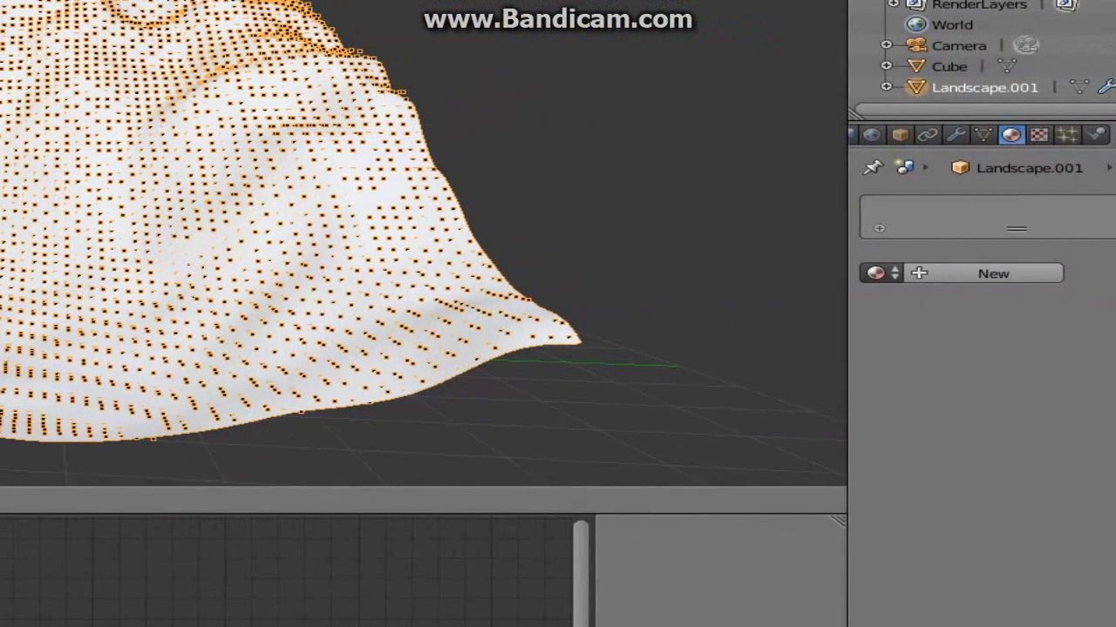
pyautogui.click(1067, 134)
pyautogui.scroll(-10, 1033, 490)
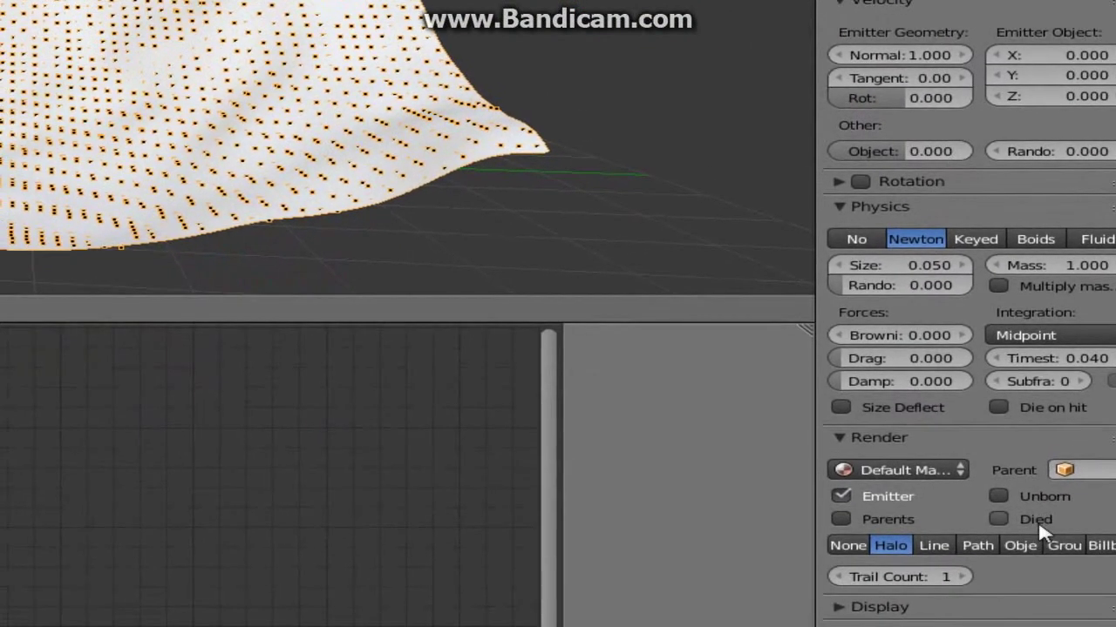
pyautogui.click(1020, 542)
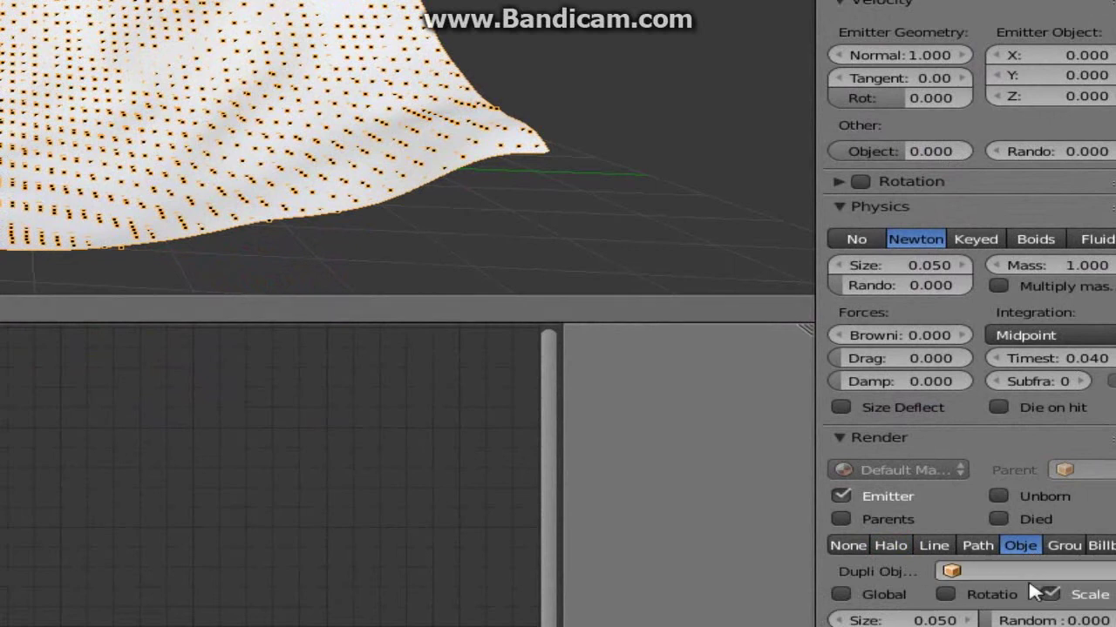
pyautogui.click(1002, 573)
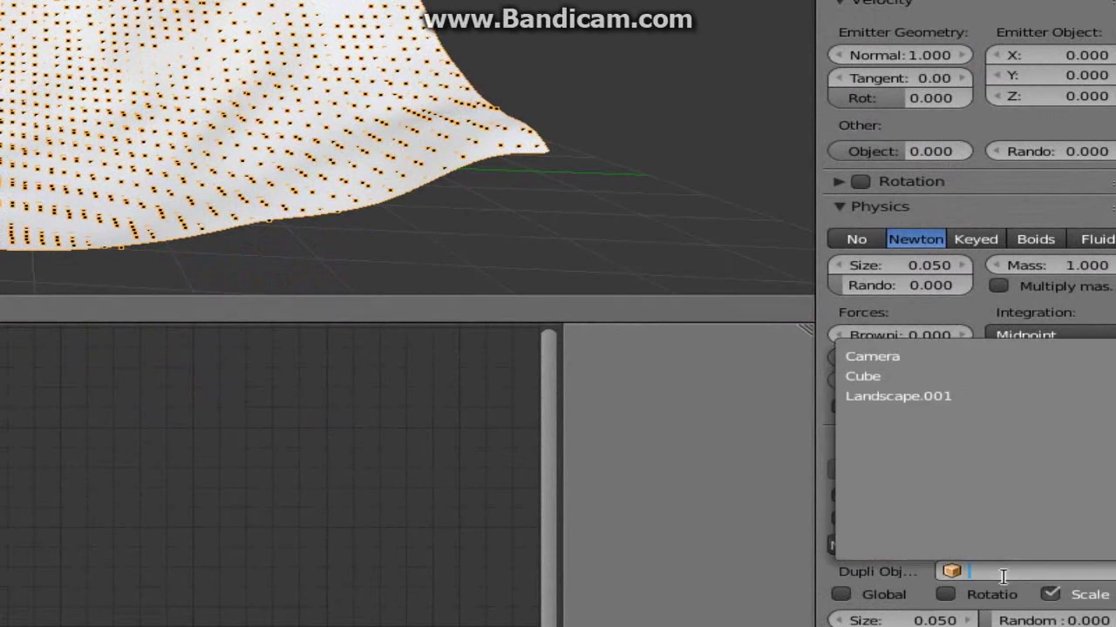
pyautogui.click(909, 379)
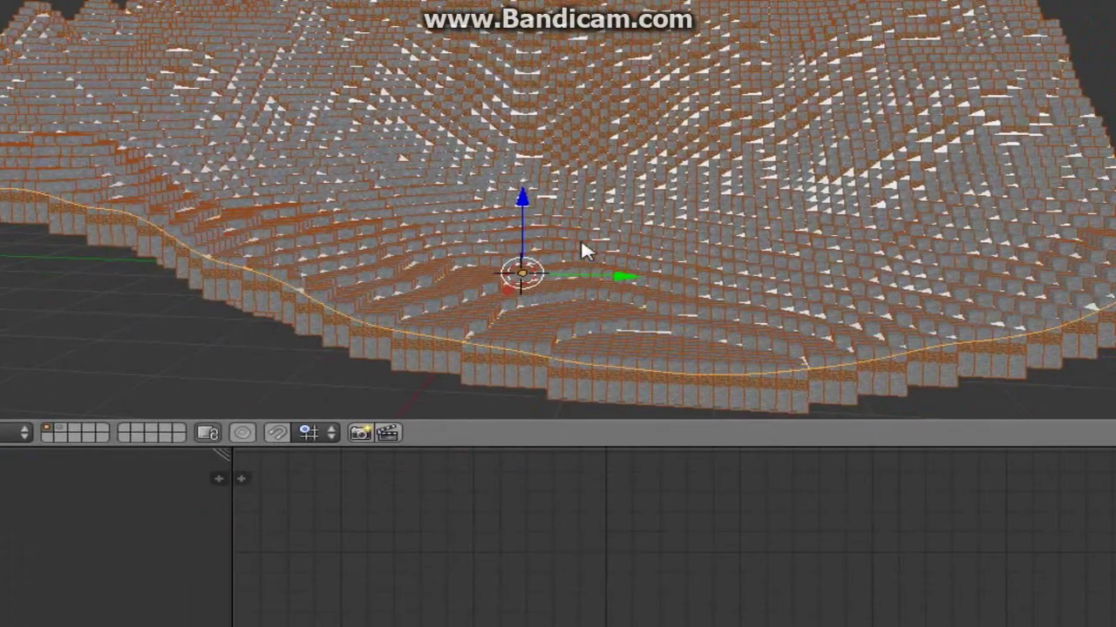
# Examine from above and from the side how the block columns cover the landscape surface
pyautogui.moveTo(716, 174); pyautogui.dragTo(689, 226, button='middle')
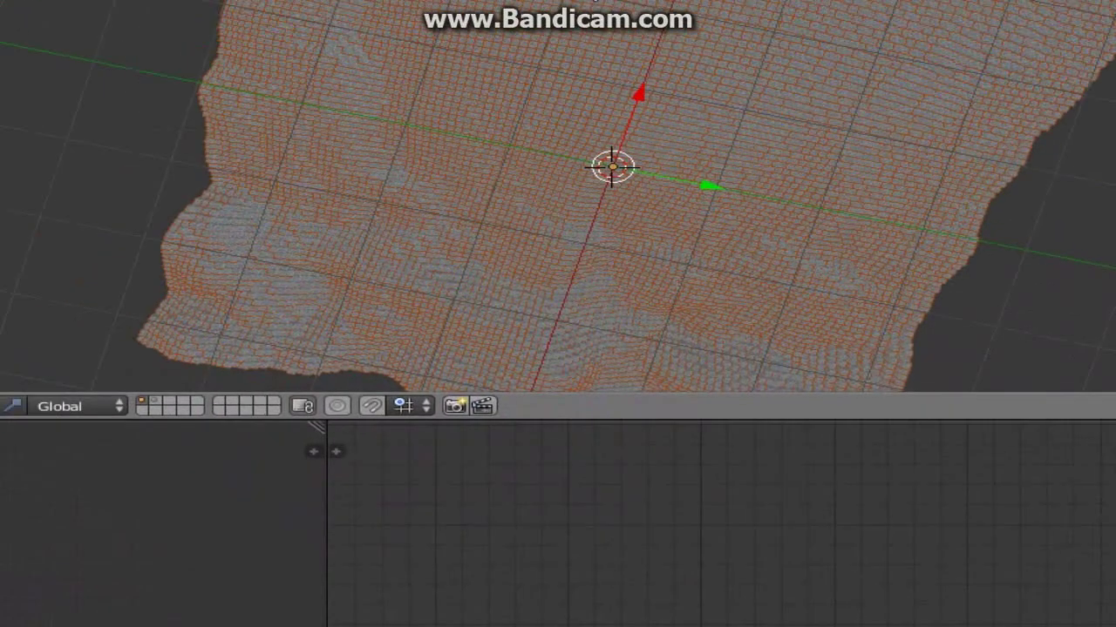
pyautogui.moveTo(453, 192); pyautogui.dragTo(477, 221, button='middle')
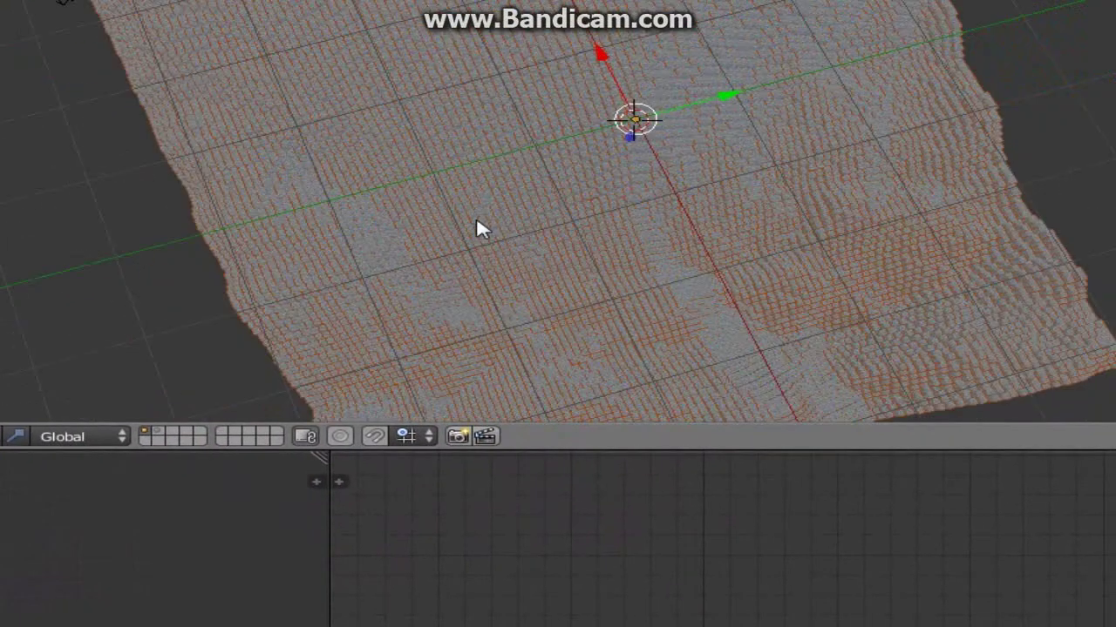
pyautogui.moveTo(721, 157); pyautogui.dragTo(580, 112, button='middle')
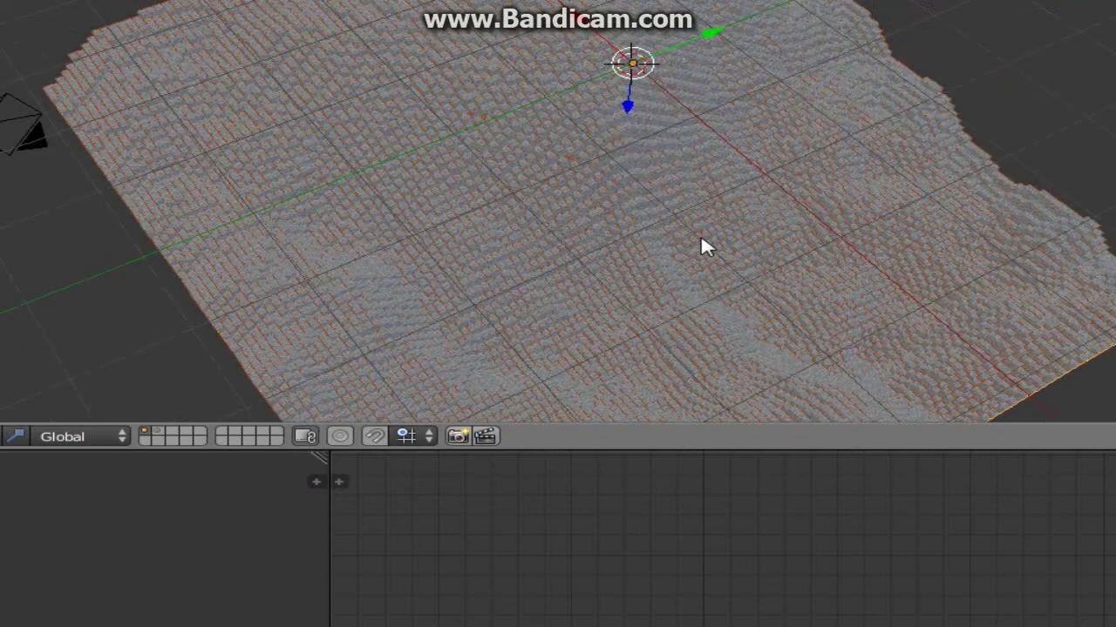
pyautogui.moveTo(636, 294); pyautogui.dragTo(650, 377, button='middle')
pyautogui.moveTo(657, 424); pyautogui.dragTo(636, 517, button='middle')
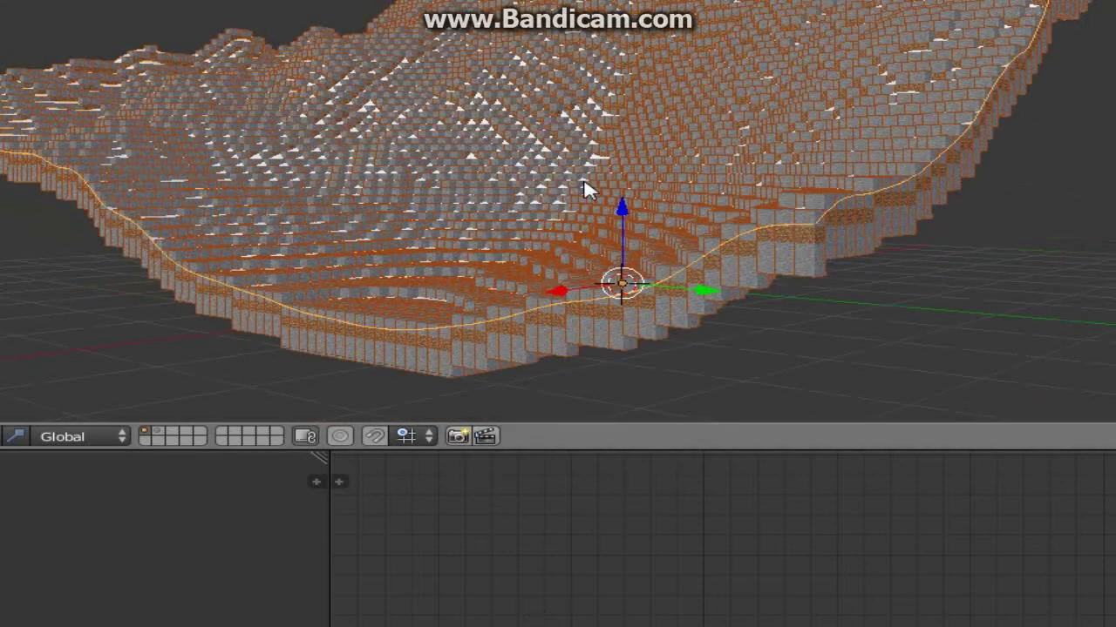
pyautogui.scroll(5, 533, 178)
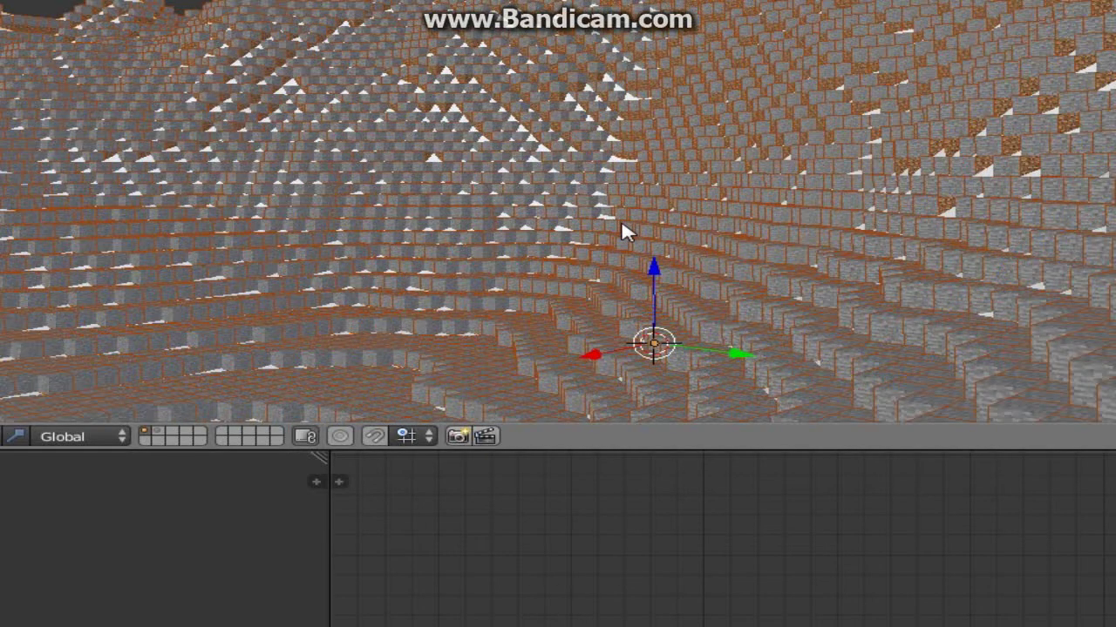
pyautogui.scroll(-3, 621, 225)
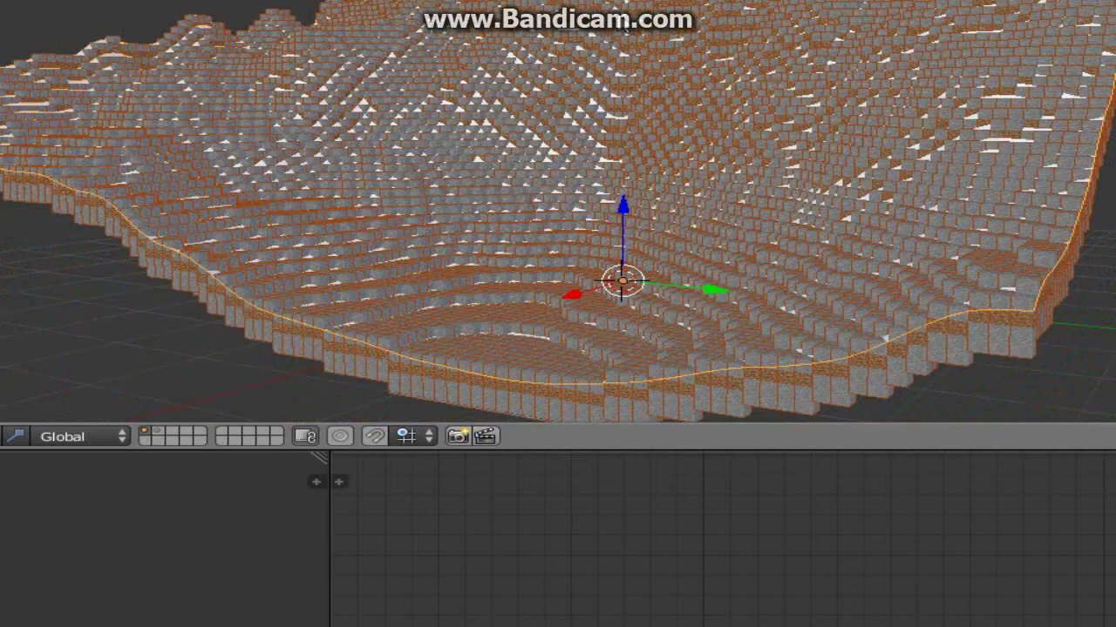
# Turn off Emitter in the particle render settings and check the terrain in Rendered viewport shading before restoring the textured view
pyautogui.scroll(-2, 582, 211)
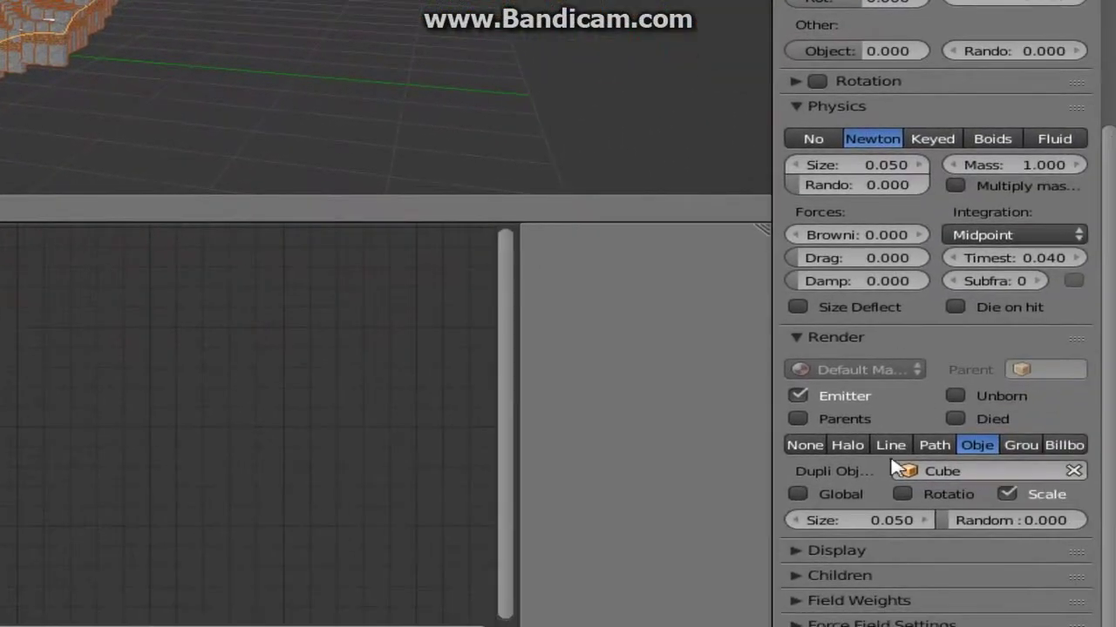
pyautogui.click(799, 395)
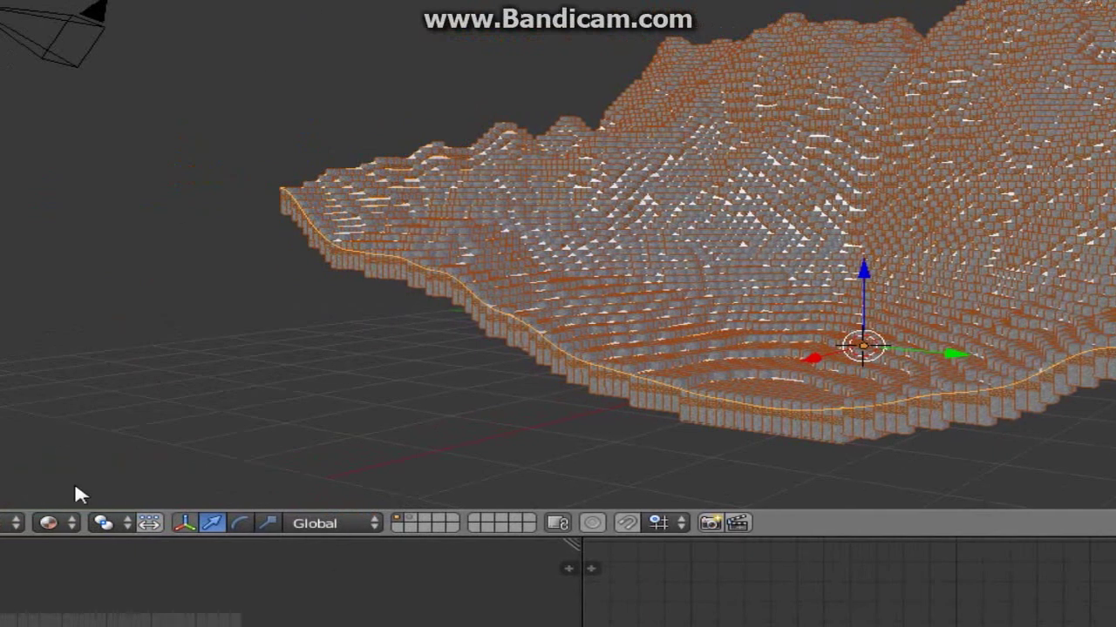
pyautogui.click(60, 521)
pyautogui.click(103, 382)
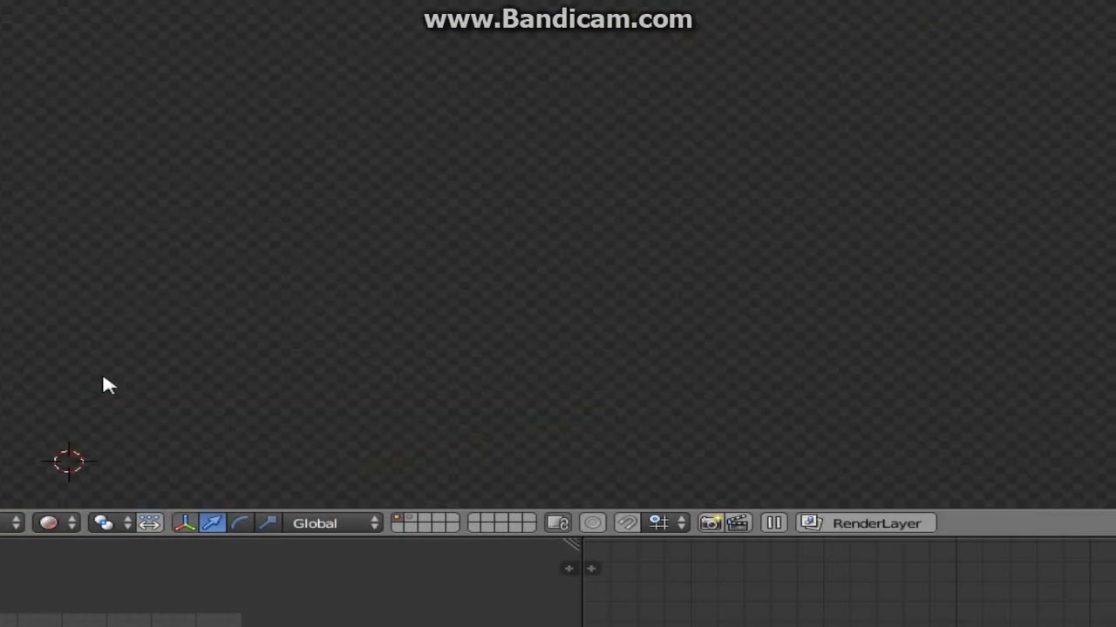
pyautogui.moveTo(547, 300); pyautogui.dragTo(627, 312, button='middle')
pyautogui.scroll(5, 613, 313)
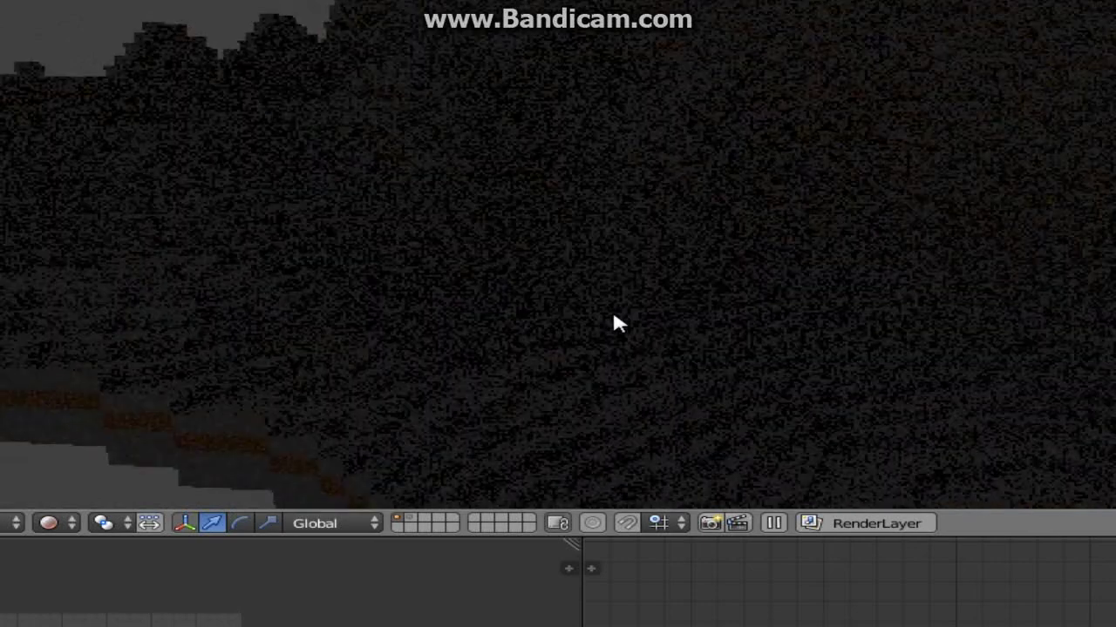
pyautogui.scroll(-3, 613, 314)
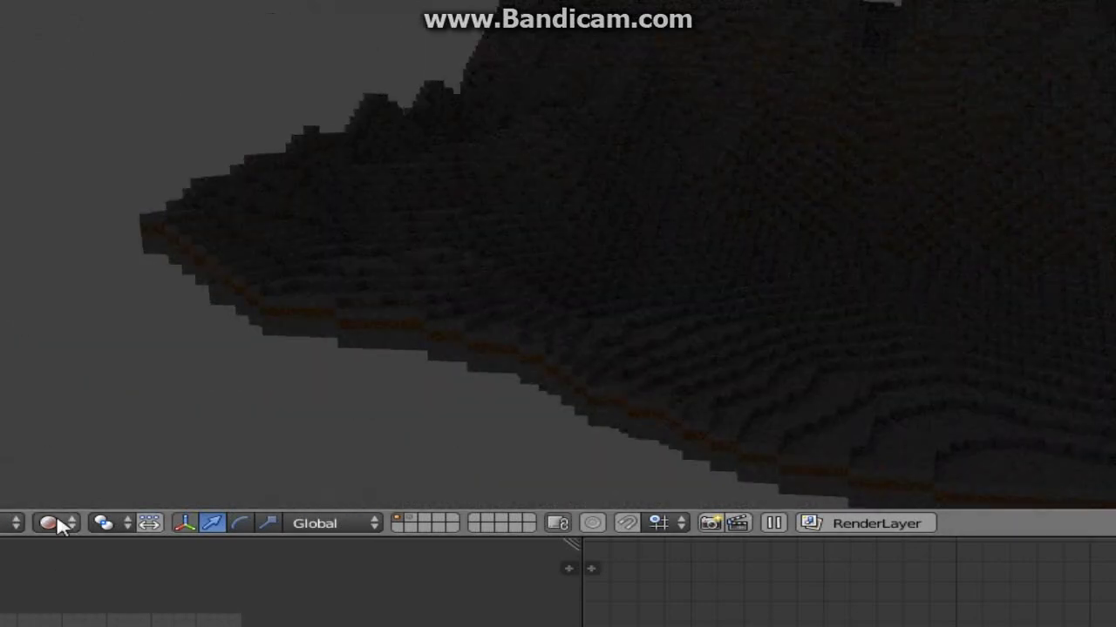
pyautogui.click(55, 523)
pyautogui.click(126, 408)
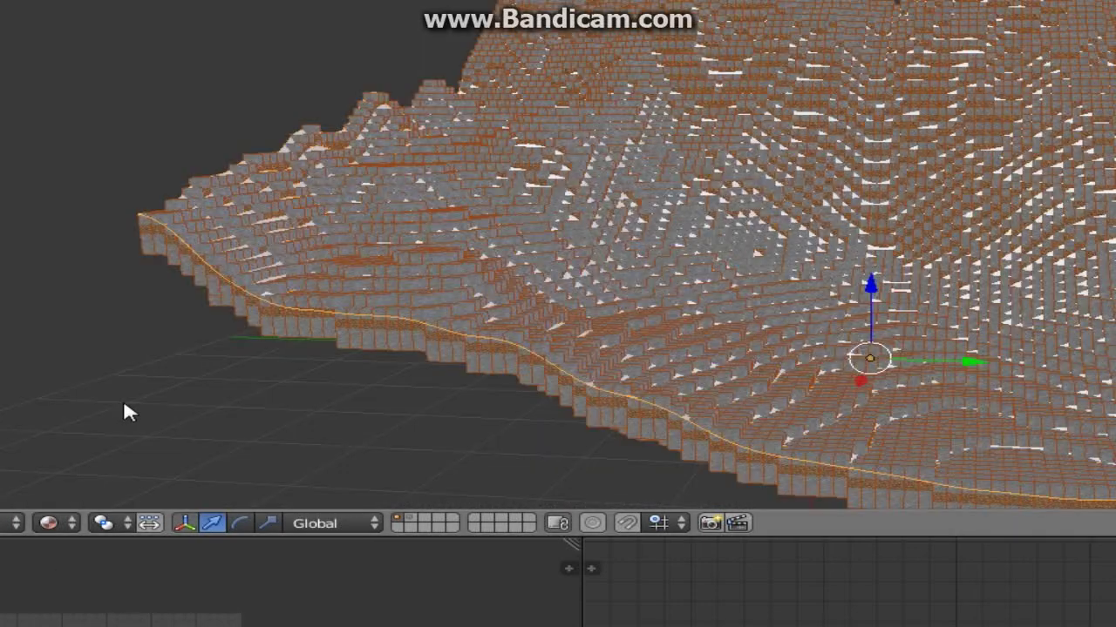
# Add a Sun lamp to the terrain scene
pyautogui.moveTo(434, 417); pyautogui.dragTo(810, 289, button='middle')
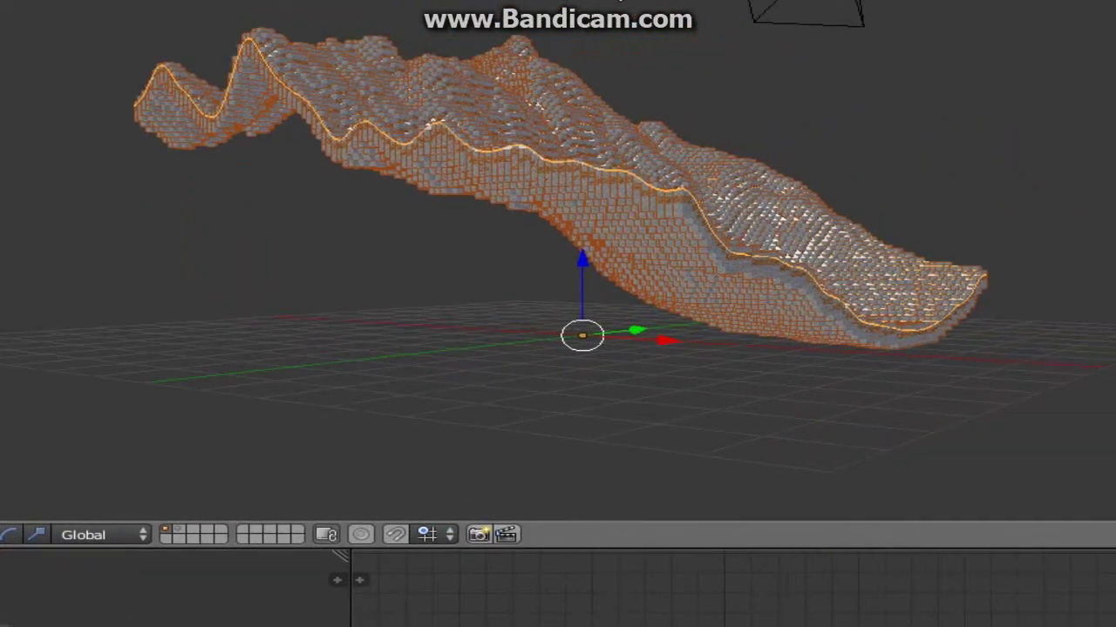
pyautogui.moveTo(648, 206); pyautogui.dragTo(661, 223, button='middle')
pyautogui.hotkey('shift', 'a')
pyautogui.moveTo(657, 467)
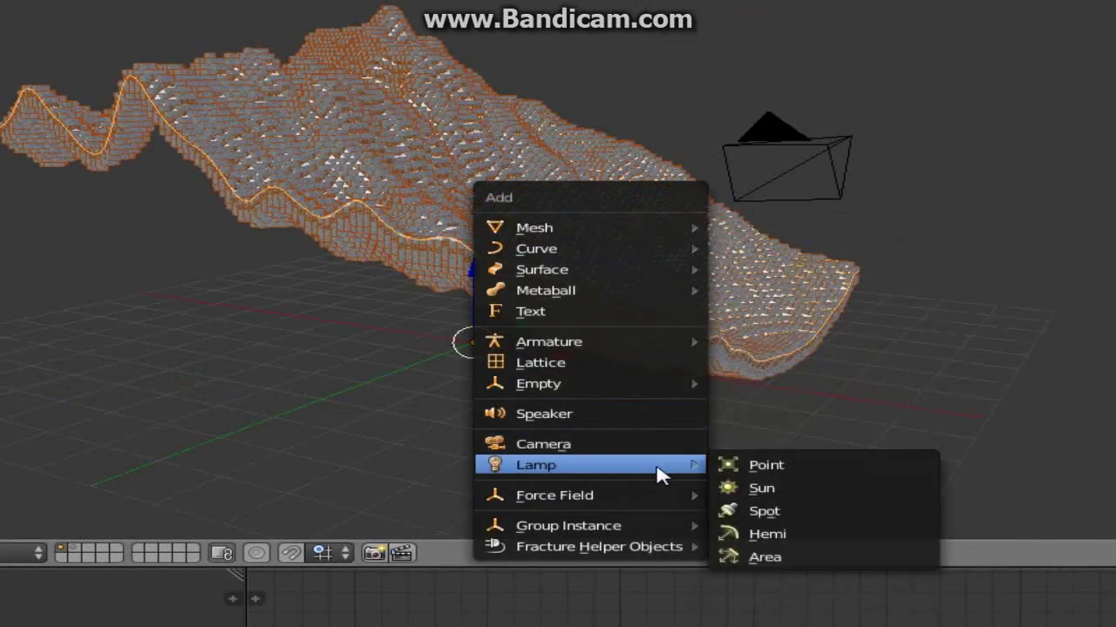
pyautogui.click(775, 489)
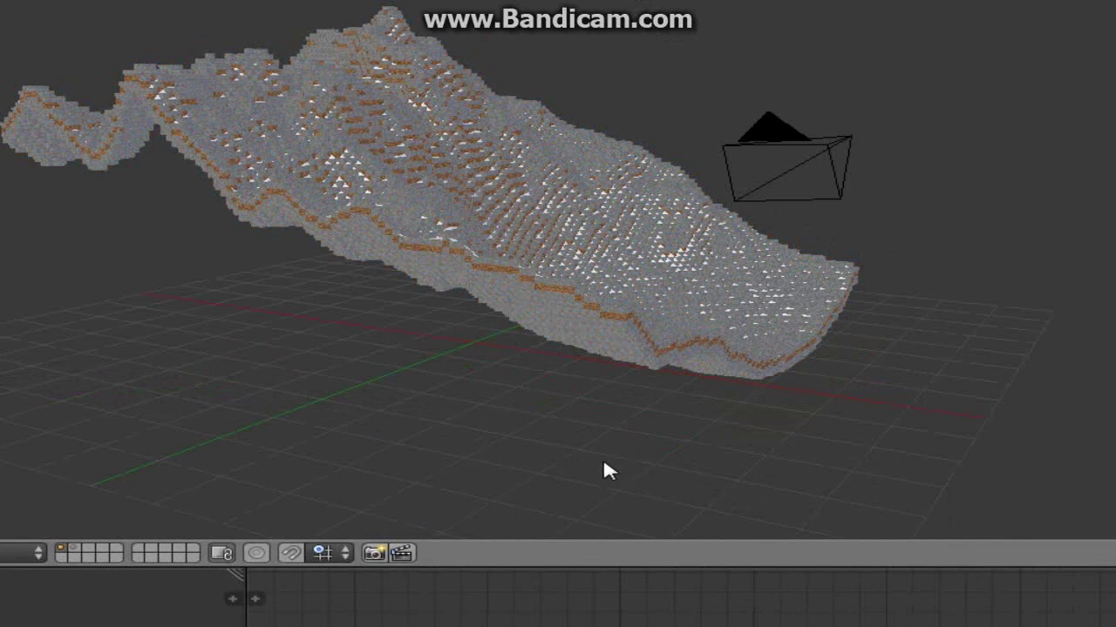
pyautogui.scroll(-4, 572, 408)
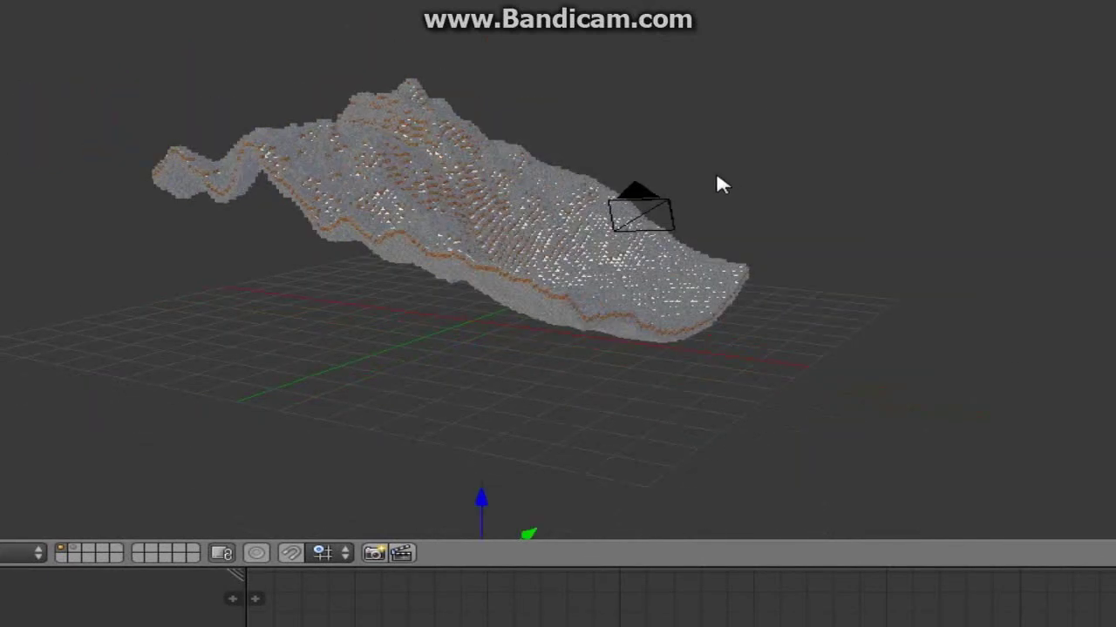
# Move the Sun lamp up from below the grid and position it beside the block-covered terrain
pyautogui.press('g')
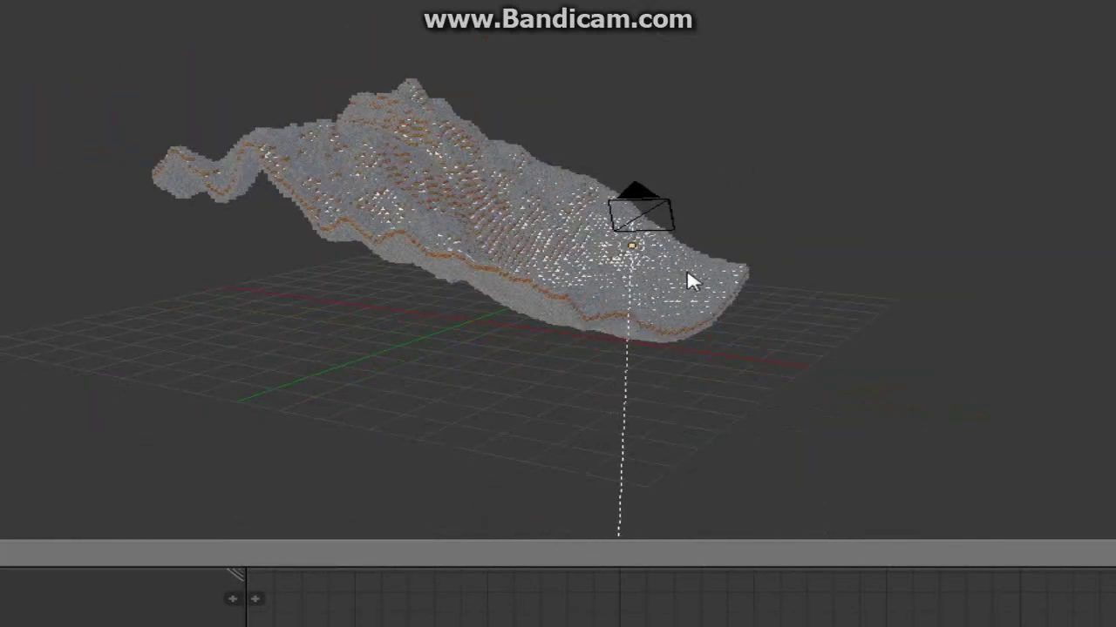
pyautogui.click(688, 274)
pyautogui.moveTo(456, 298); pyautogui.dragTo(438, 296, button='middle')
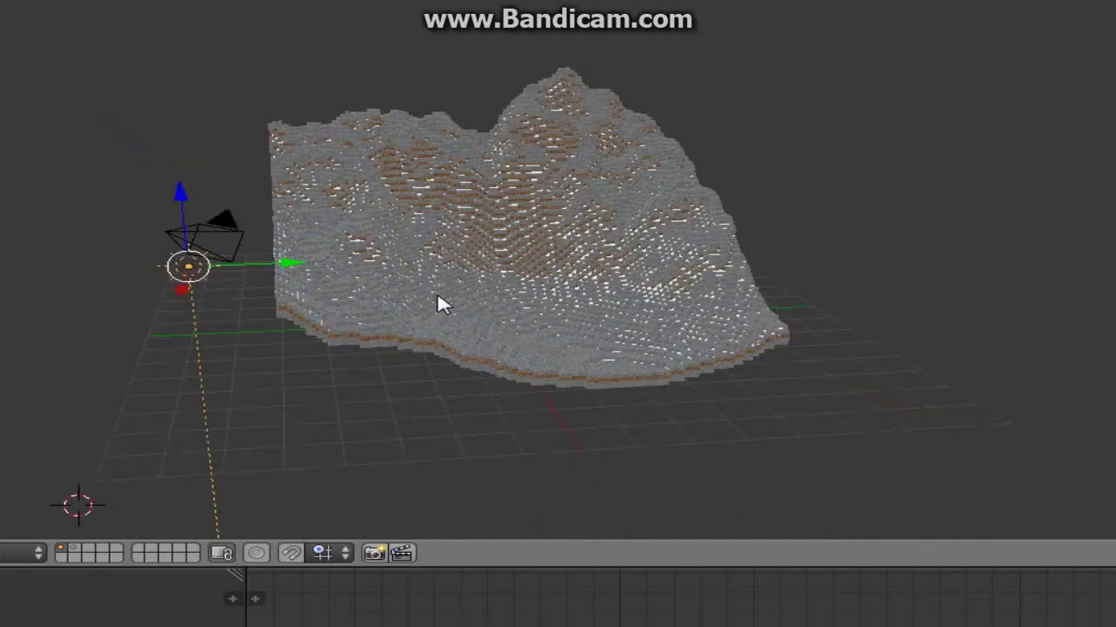
pyautogui.press('g')
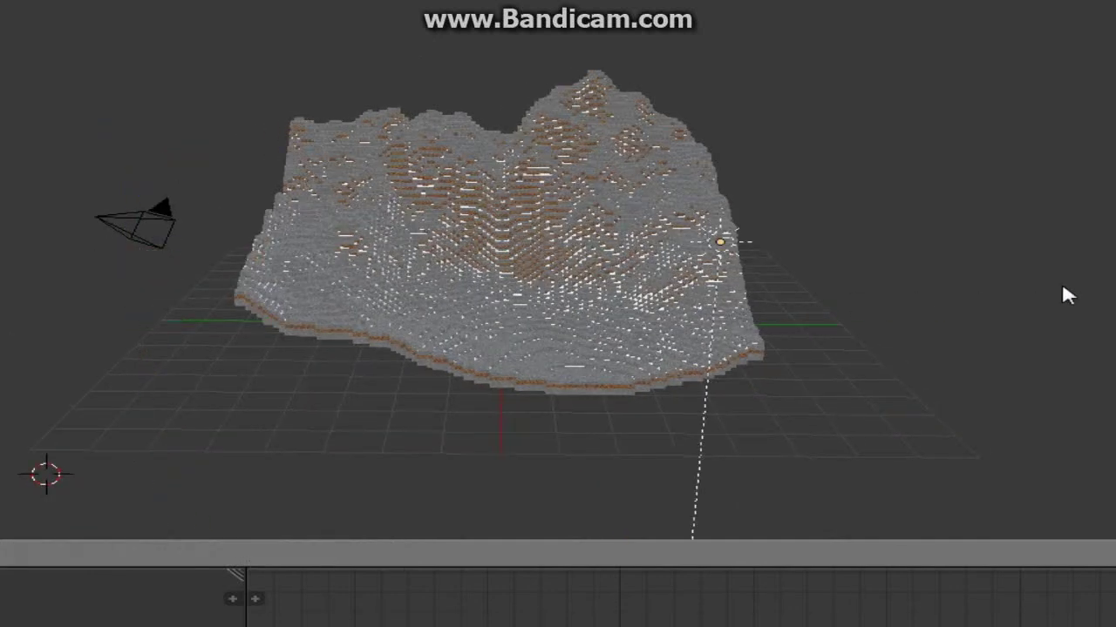
pyautogui.click(1039, 275)
# Try to rotate the Sun lamp to change the direction of its light, checking its aim around the terrain
pyautogui.press('r')
pyautogui.click(899, 317)
pyautogui.moveTo(796, 333); pyautogui.dragTo(412, 339, button='middle')
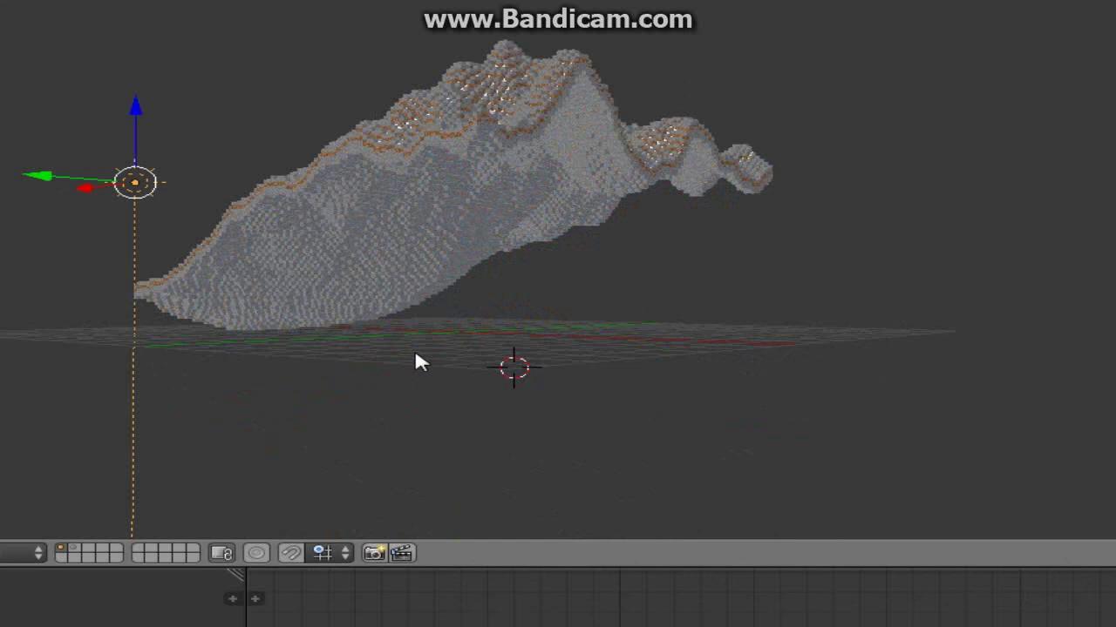
pyautogui.press('r')
pyautogui.press('r')
pyautogui.rightClick(370, 276)
pyautogui.moveTo(539, 320); pyautogui.dragTo(418, 313, button='middle')
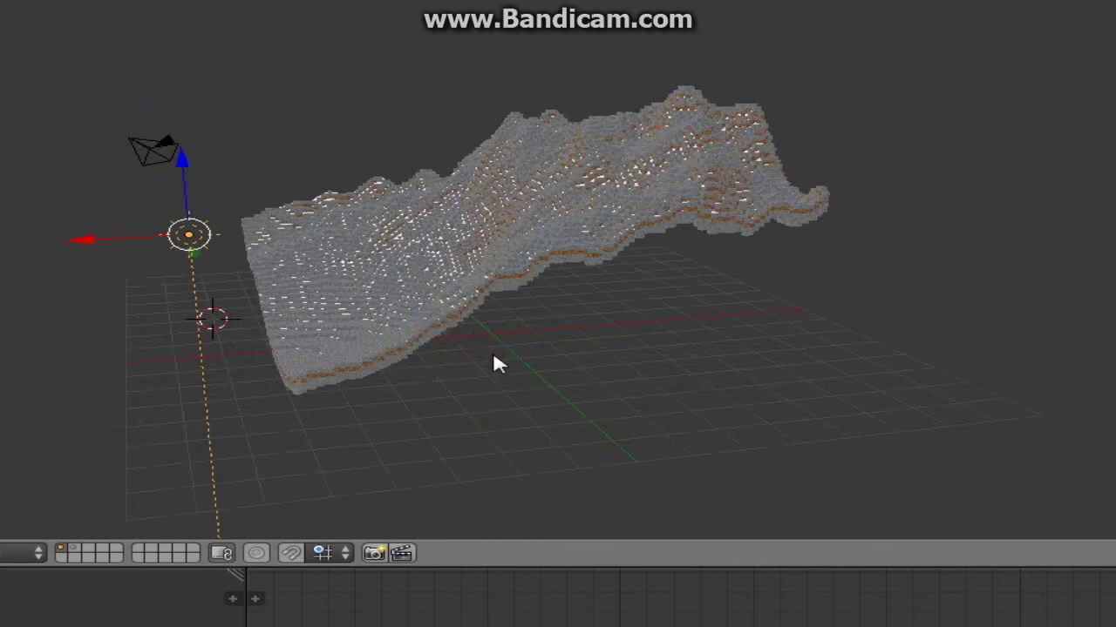
pyautogui.moveTo(508, 393); pyautogui.dragTo(450, 337, button='middle')
pyautogui.moveTo(506, 394); pyautogui.dragTo(490, 392, button='middle')
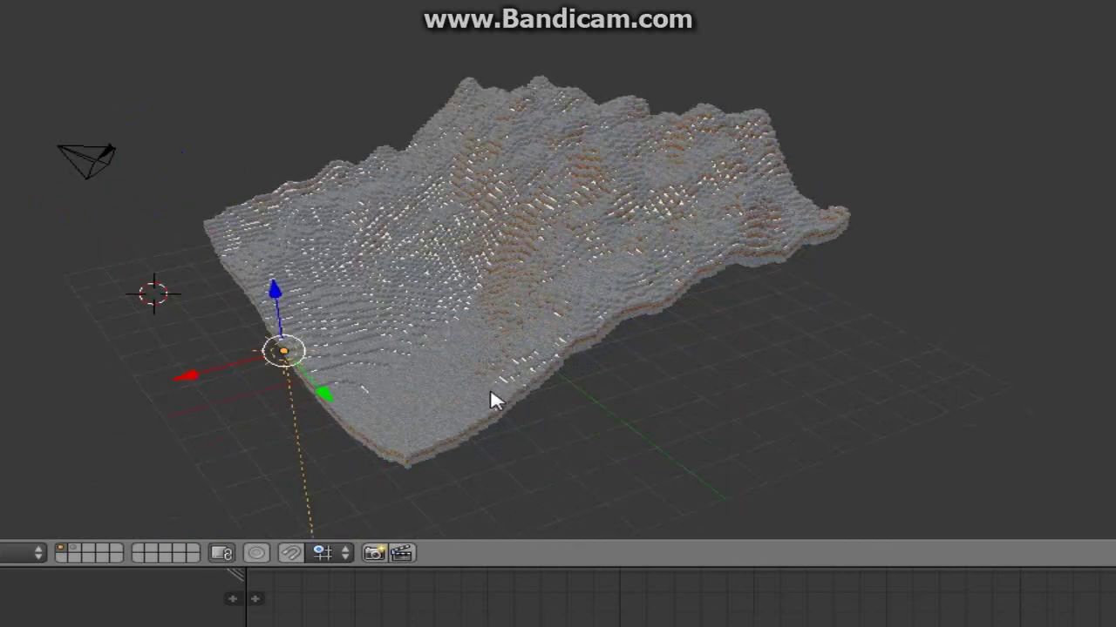